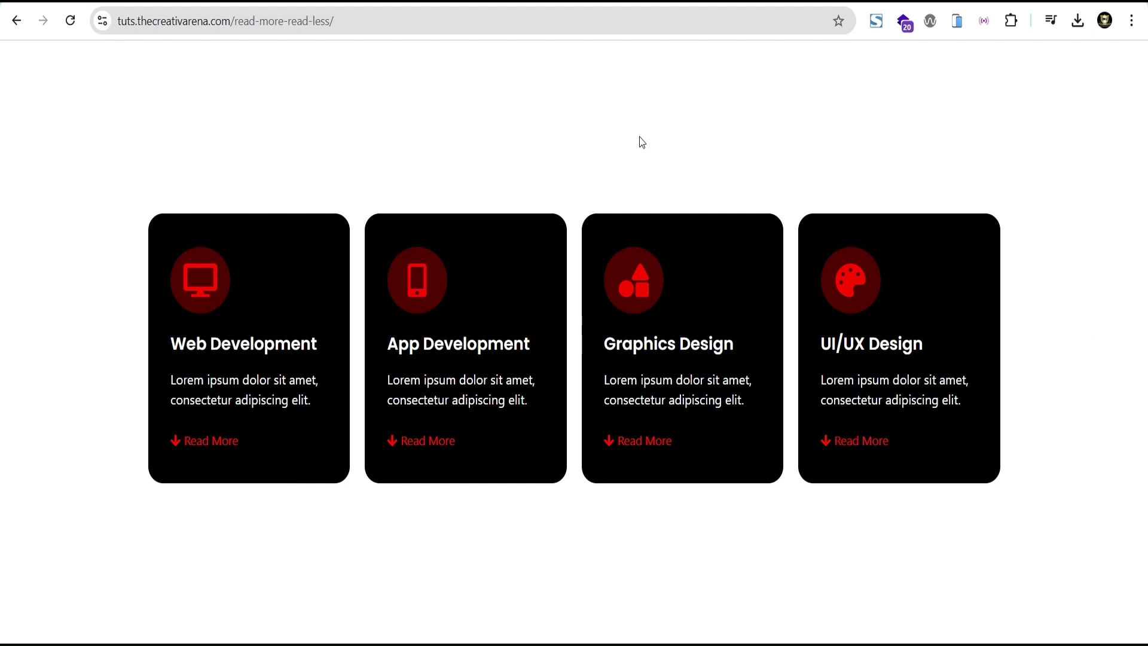
Step: Try the Read More and Read Less toggles on the App Development, Graphics Design and UI/UX Design cards
click(420, 442)
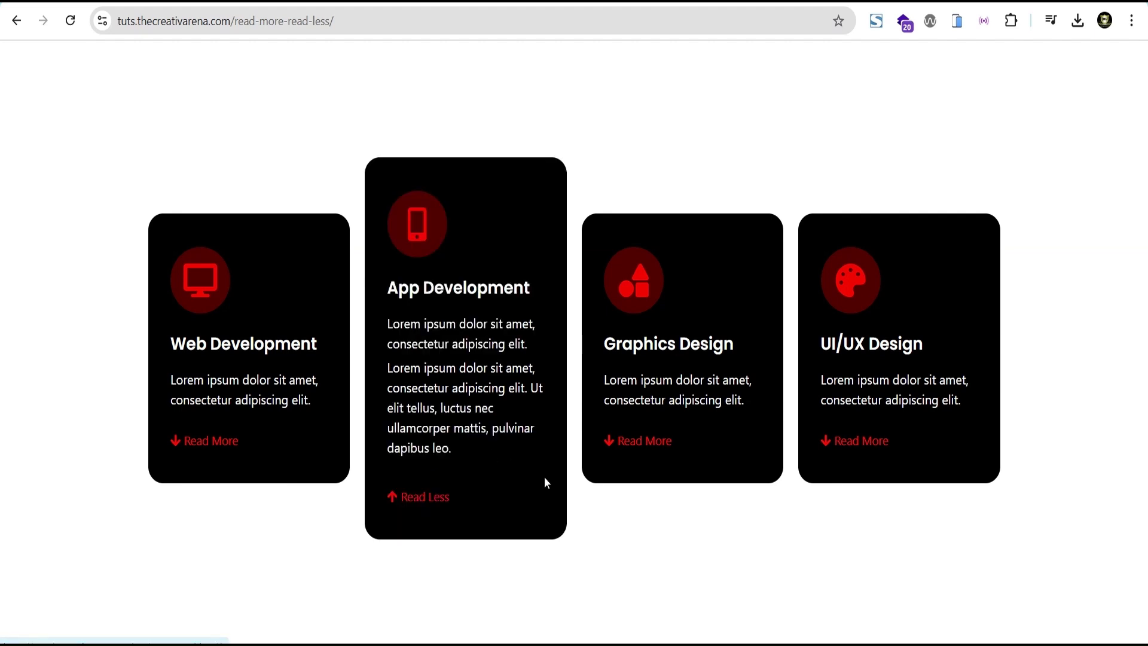
click(417, 500)
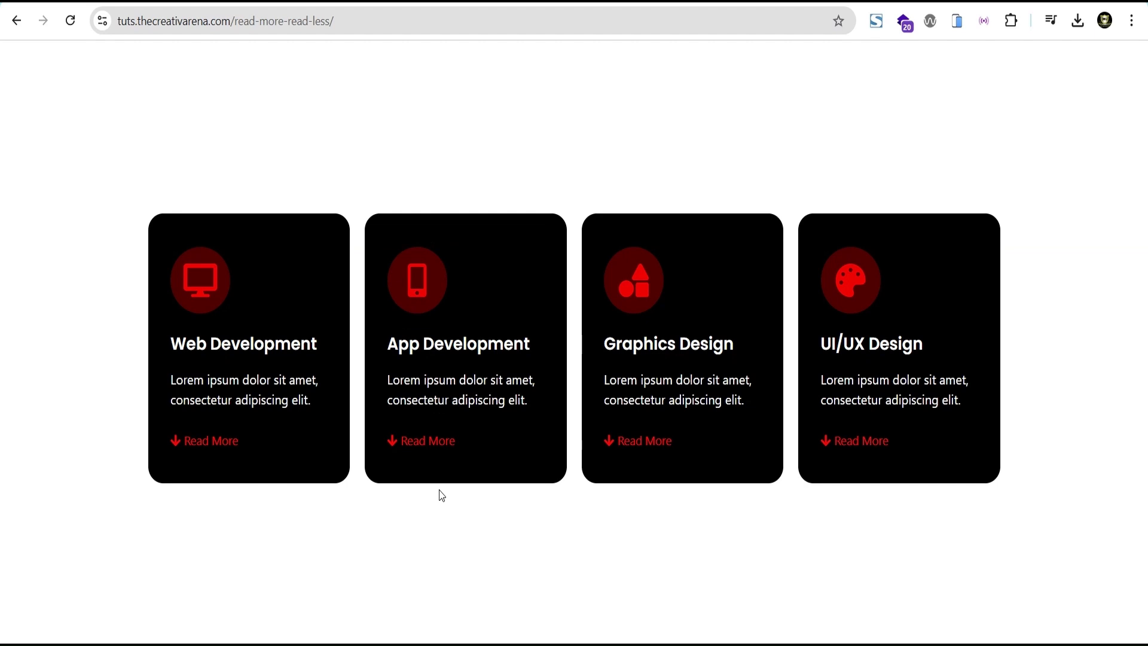
click(621, 442)
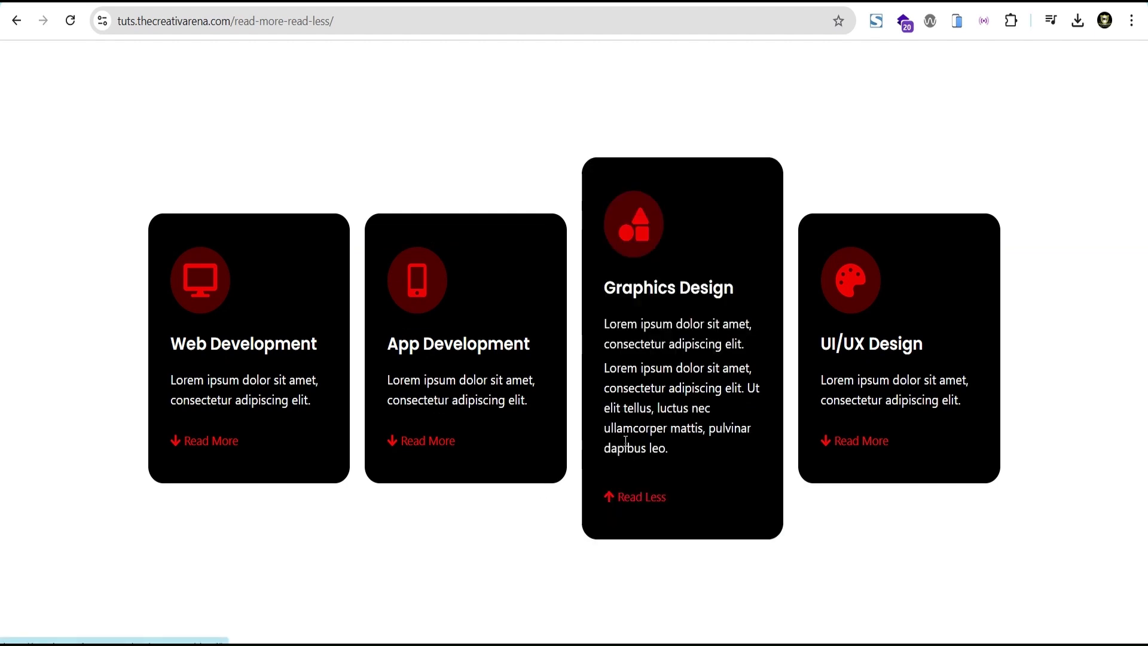
click(634, 501)
click(851, 442)
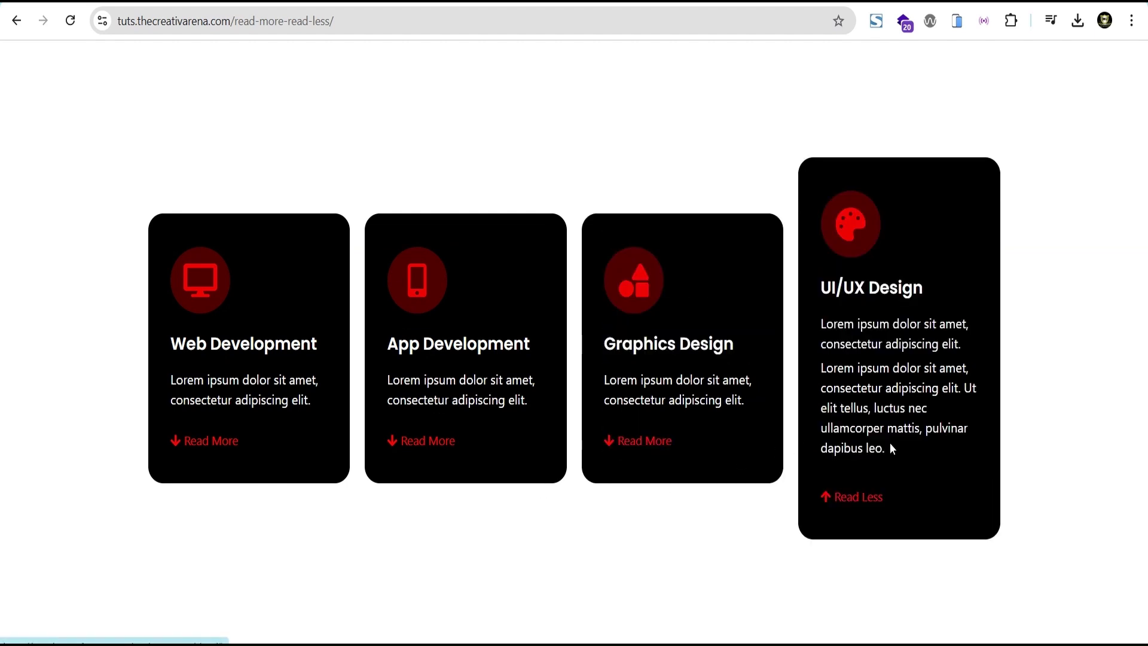
click(866, 498)
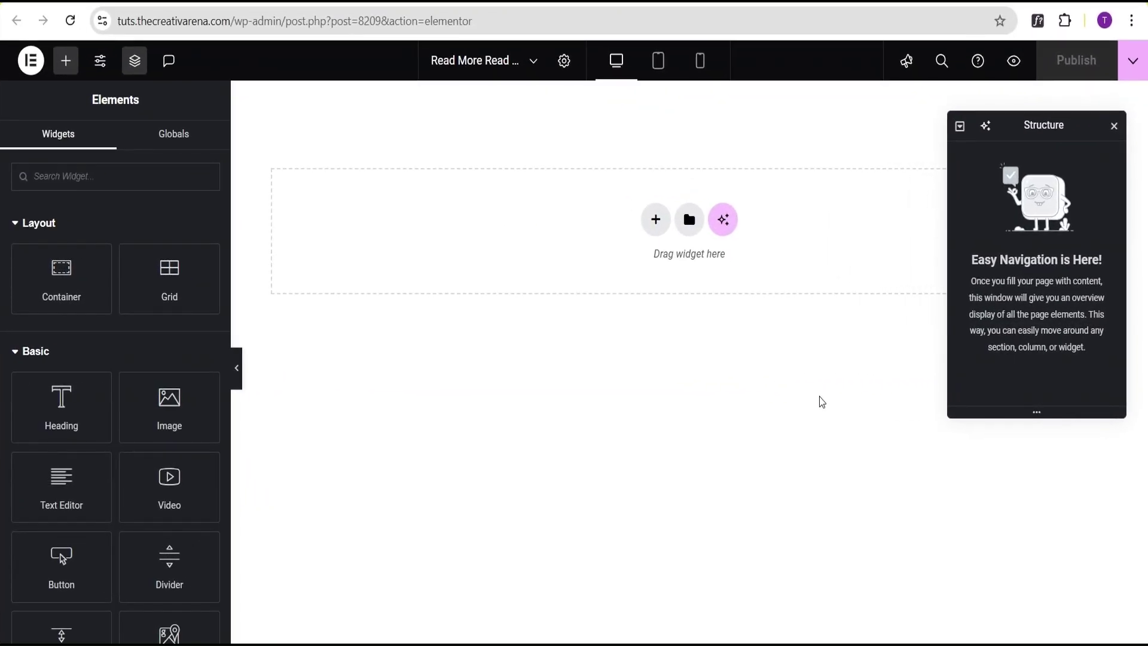
Step: In the Elementor editor, add a flexbox container with two equal columns to the empty page
click(658, 225)
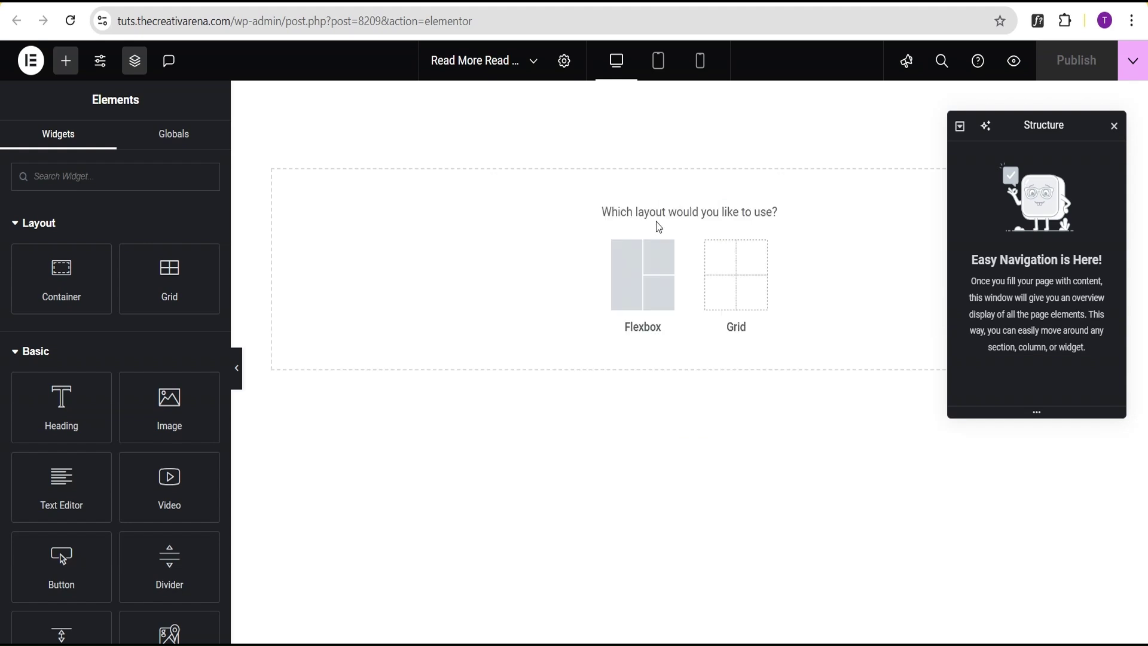
click(642, 281)
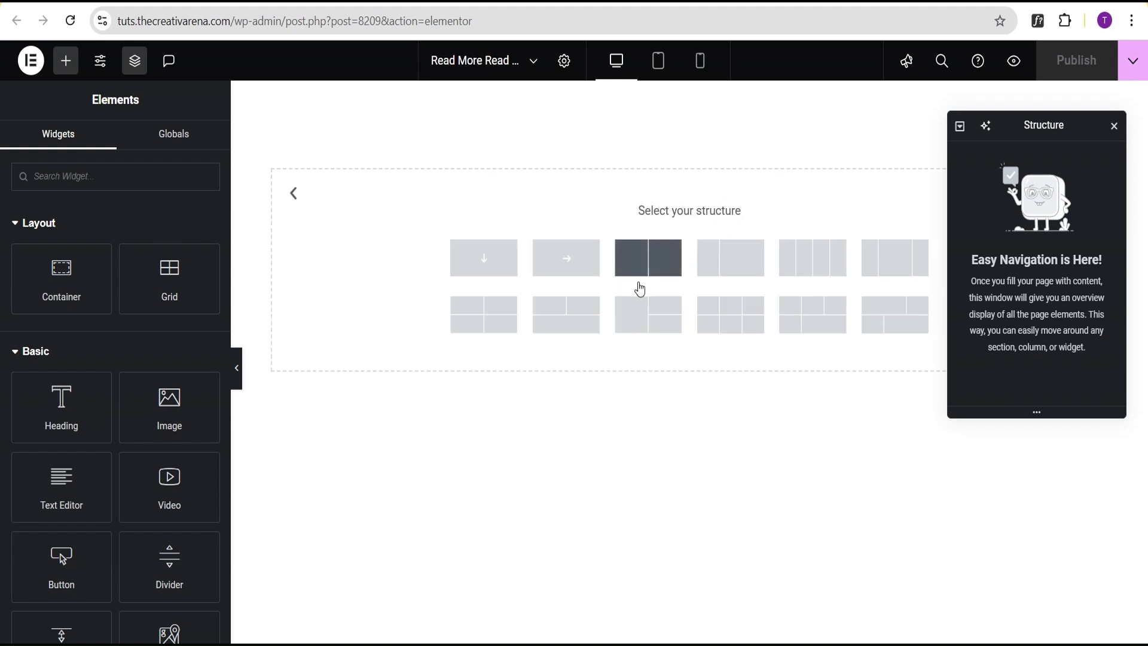
click(653, 257)
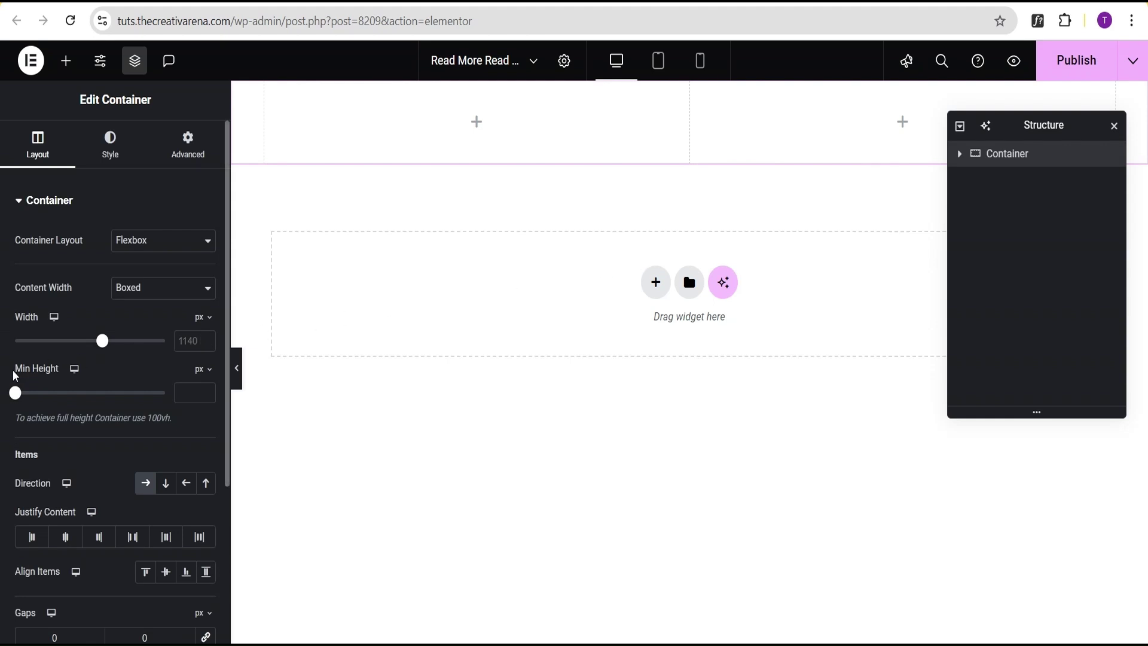
Step: Set the outer container's minimum height to 100 vh and centre its items with both Justify Content and Align Items
click(204, 372)
click(199, 448)
drag(17, 400, 167, 394)
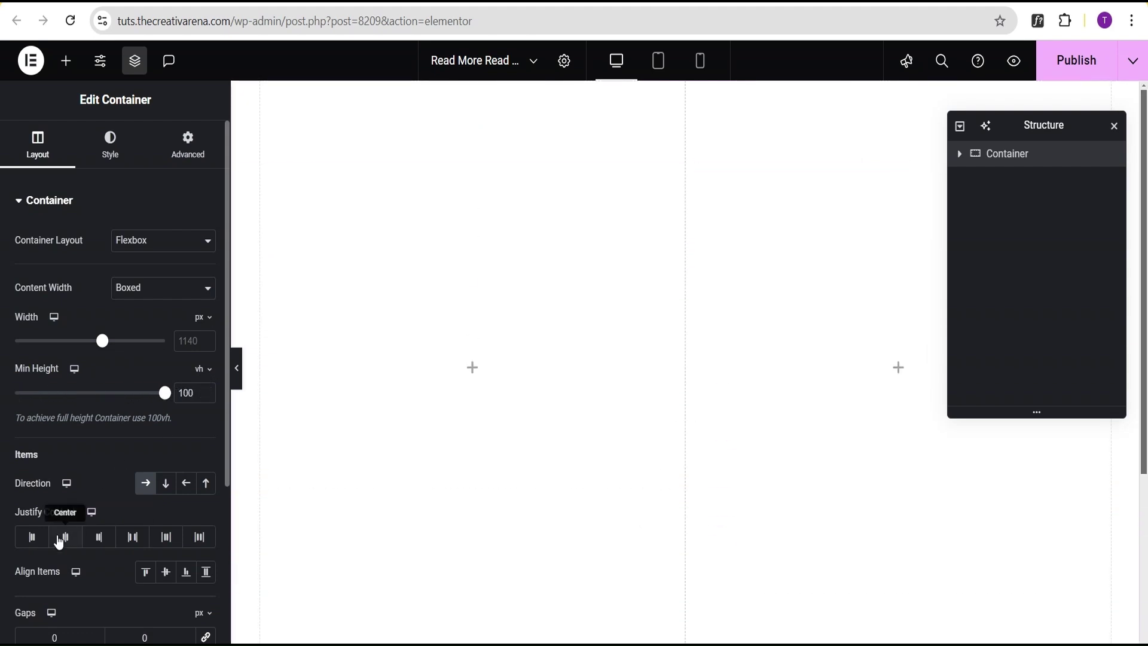
click(65, 540)
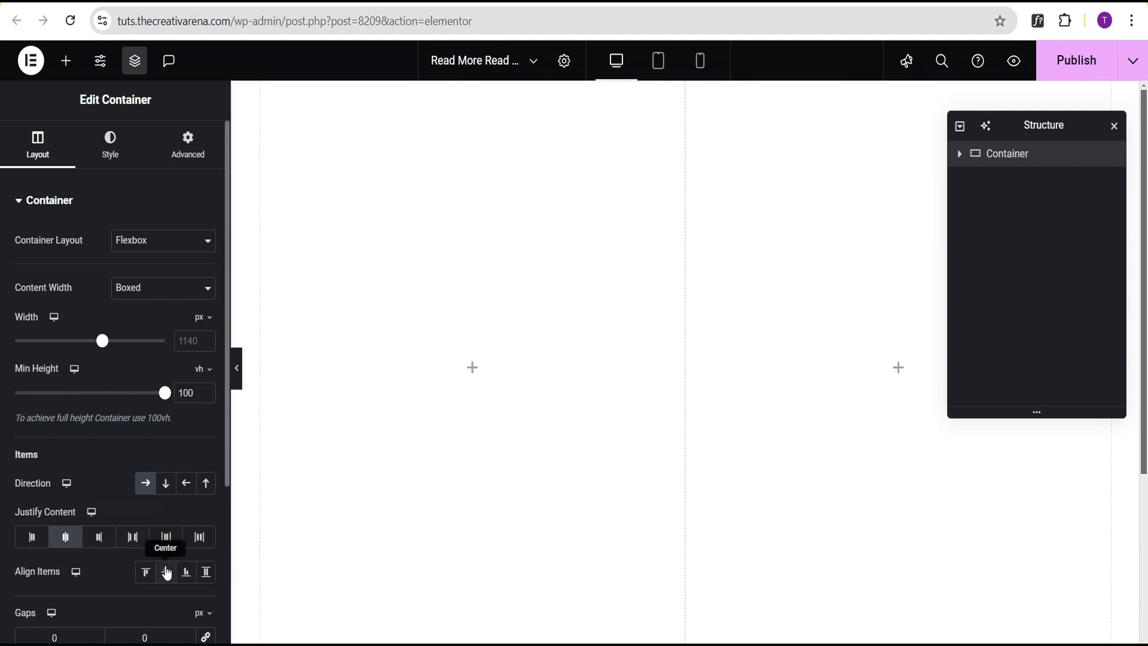
click(166, 572)
Step: Link the outer container's column and row gaps and set them to 20 px
scroll(107, 581, down, 3)
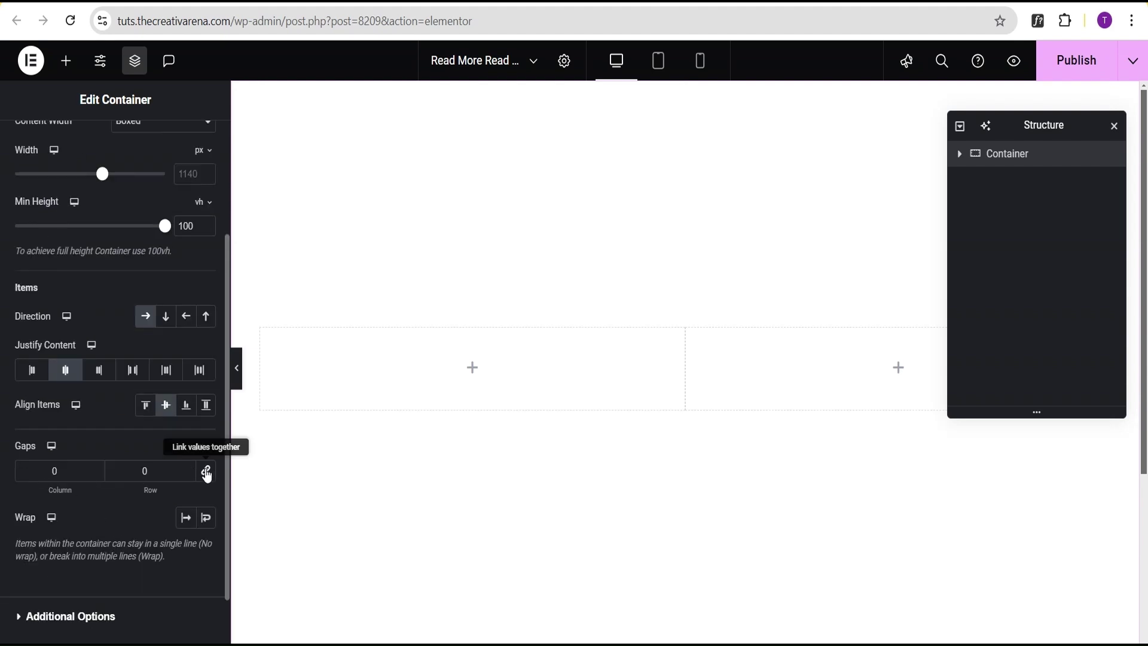
click(206, 472)
click(47, 475)
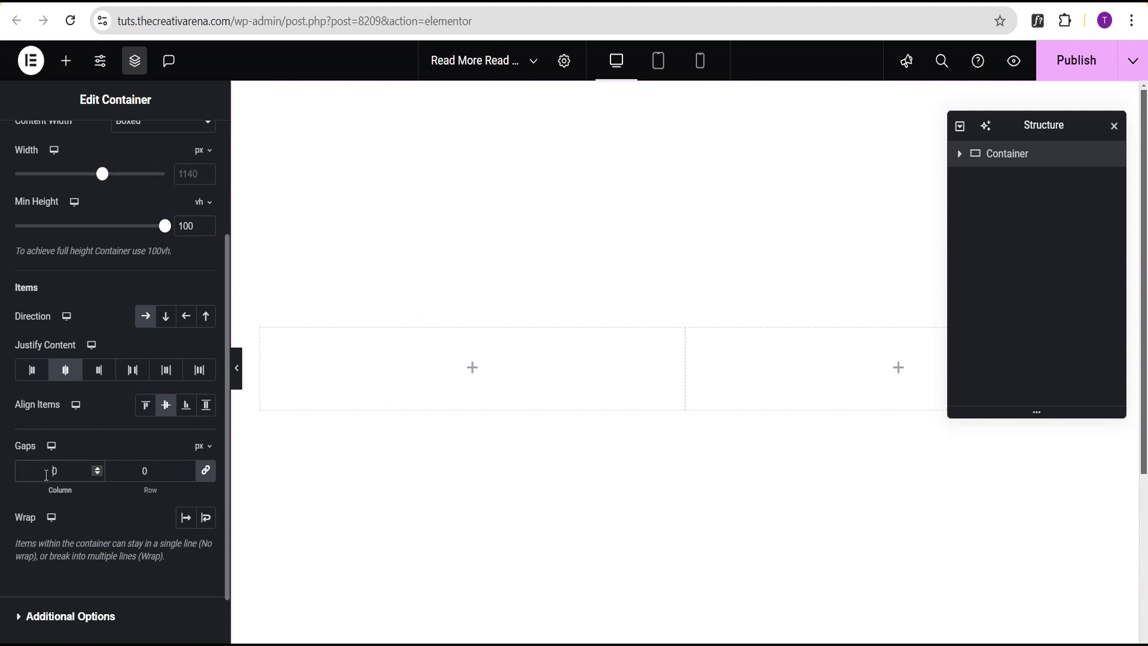
text(2)
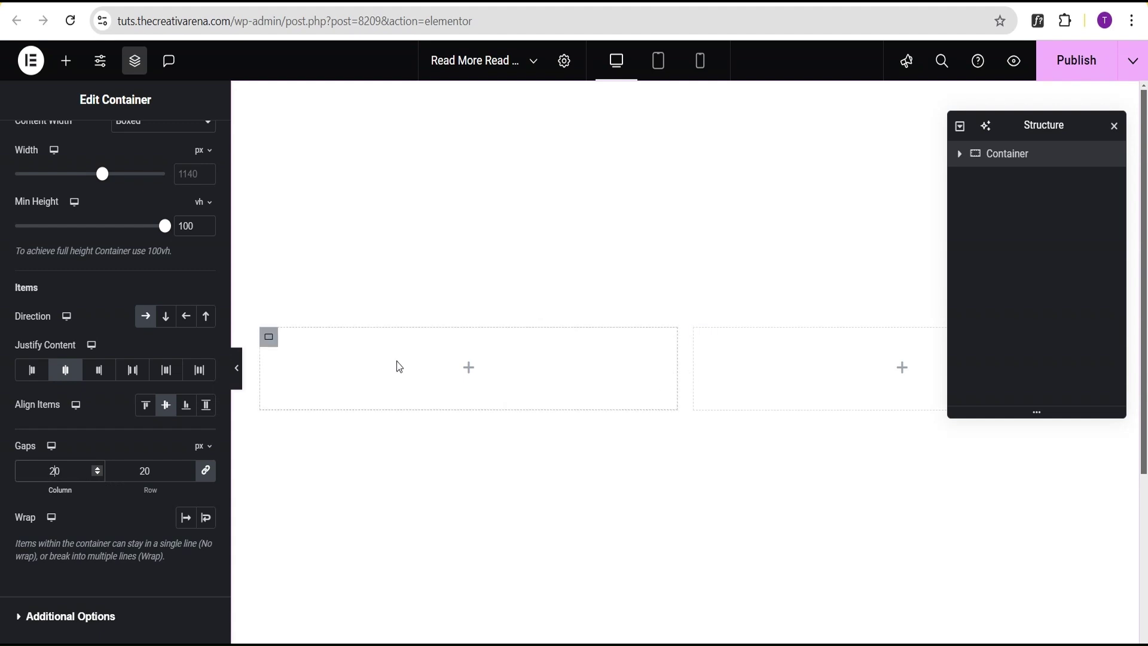
Step: Rename the first inner container "Service Card" and copy that name
click(269, 338)
click(269, 338)
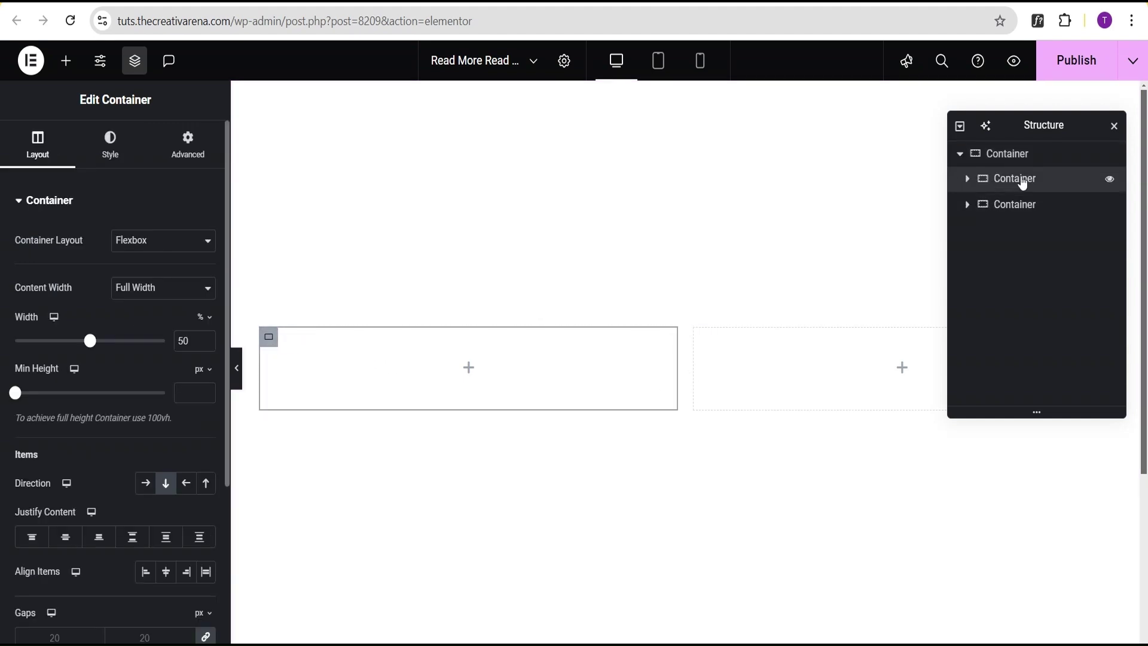
double_click(1018, 181)
text(Service Card)
double_click(1024, 180)
key(ctrl+c)
Step: Rename the outer container "Parent" and the second inner container "Service Card"
double_click(1005, 154)
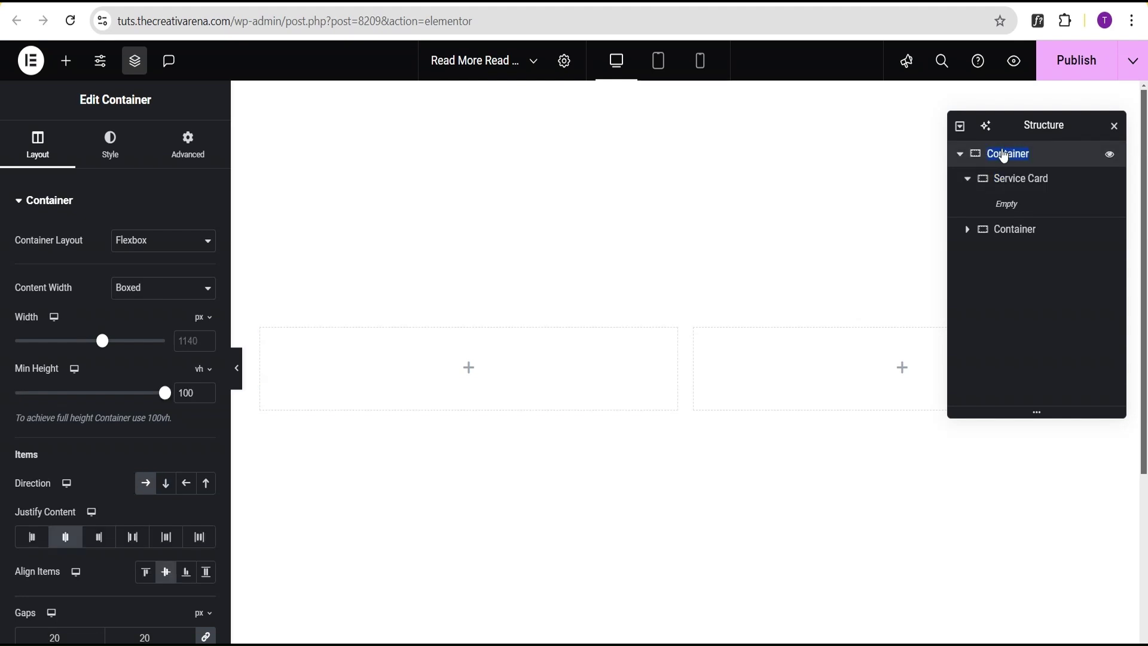
text(Parent)
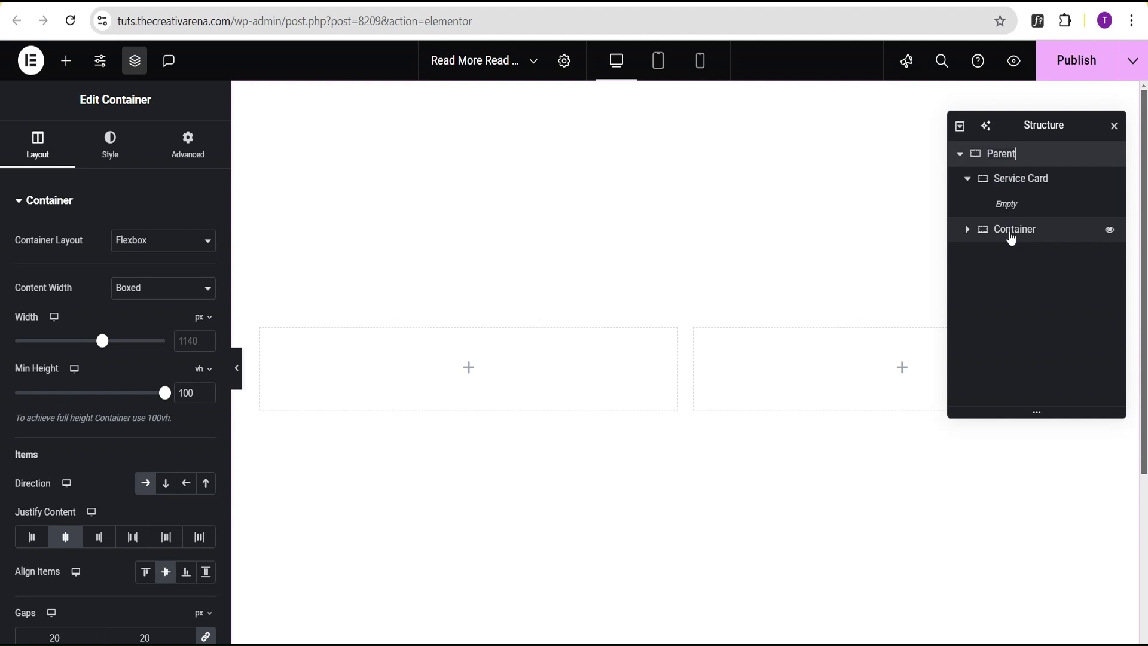
double_click(1011, 233)
key(ctrl+v)
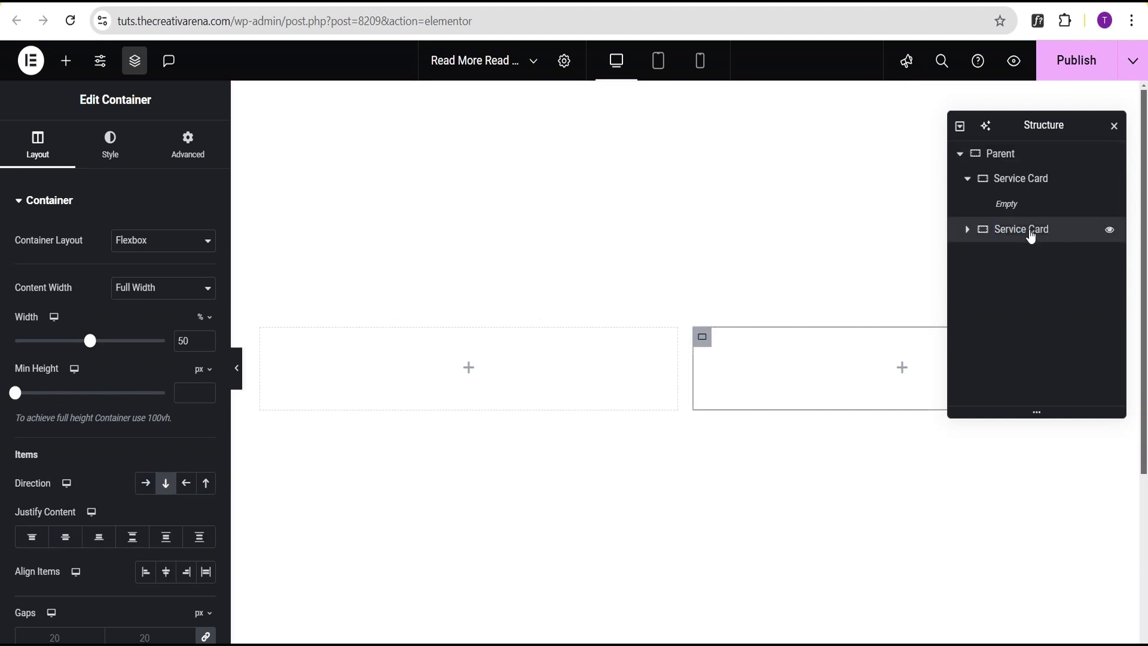
Step: Switch the first Service Card's width unit to px and set the width to 300
click(966, 179)
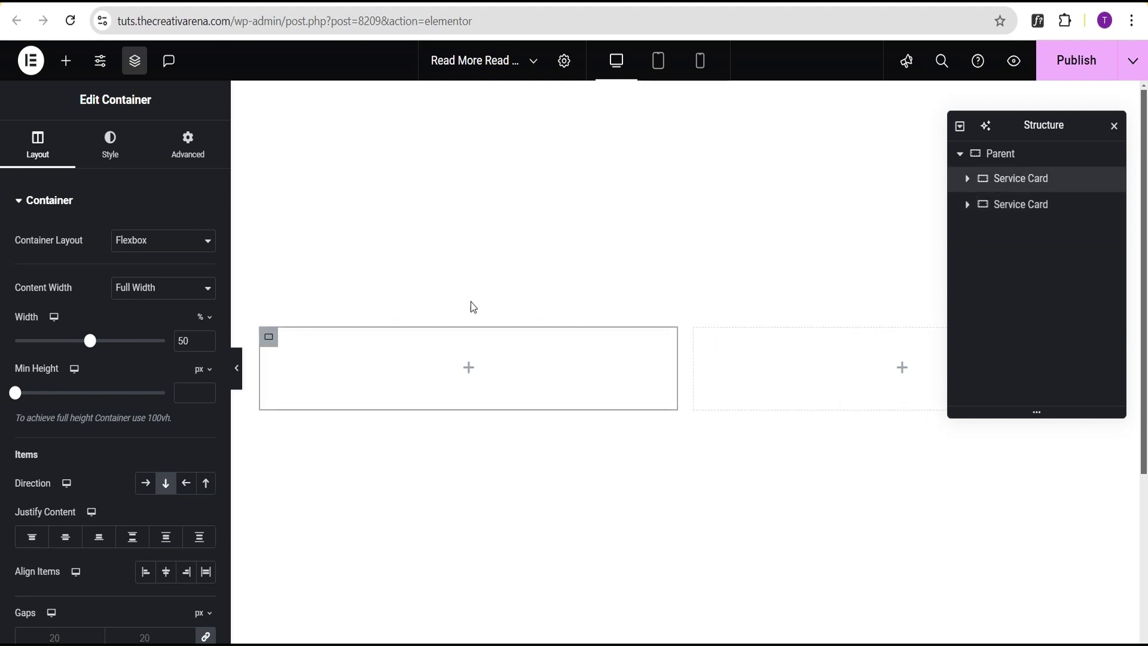
click(204, 320)
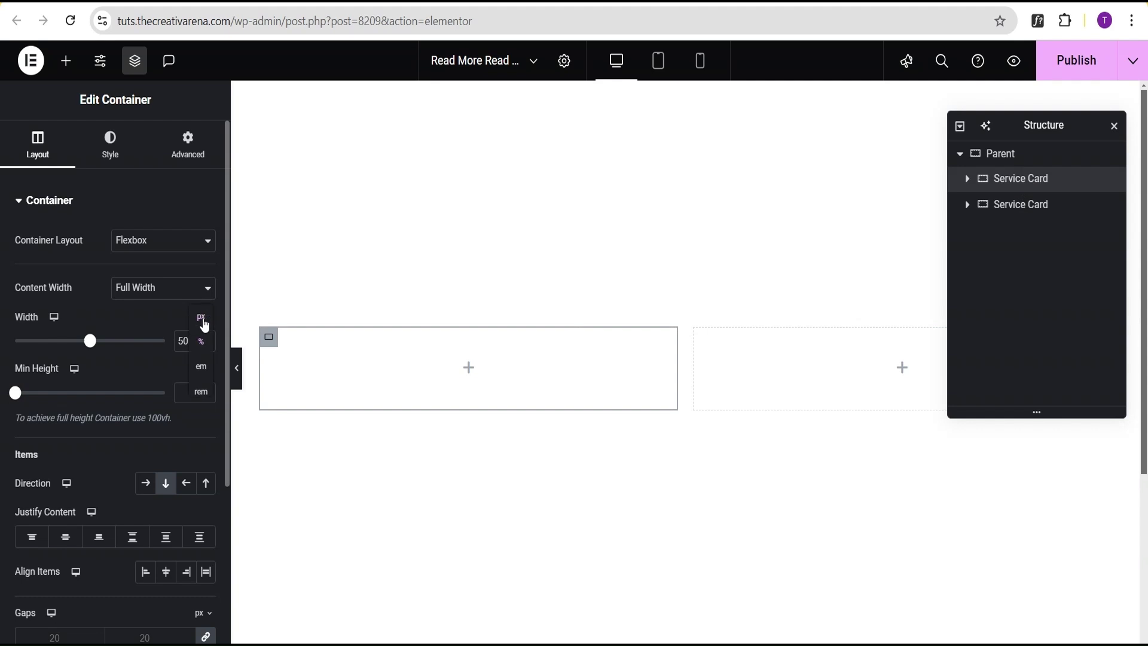
click(202, 333)
drag(189, 341, 175, 341)
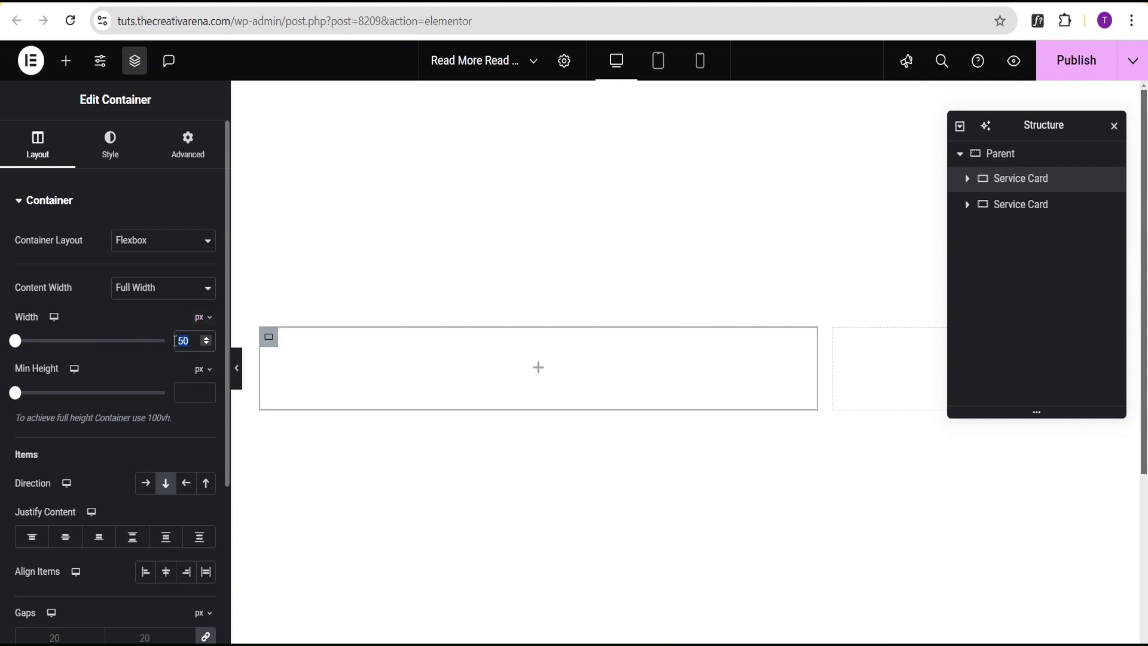
text(2)
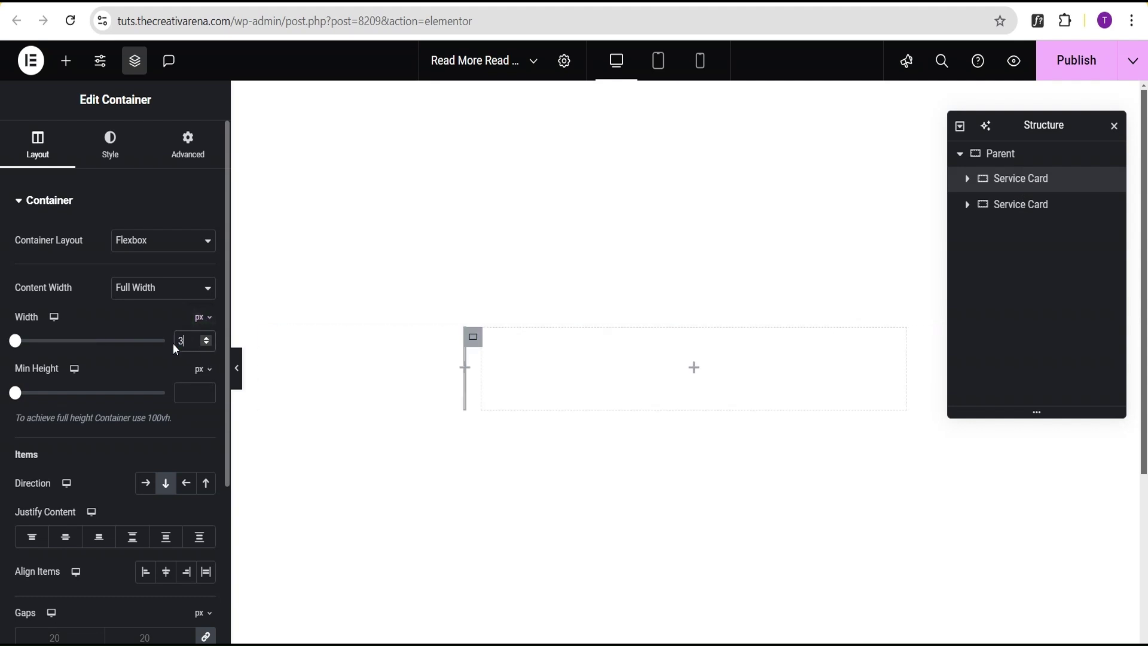
text(00)
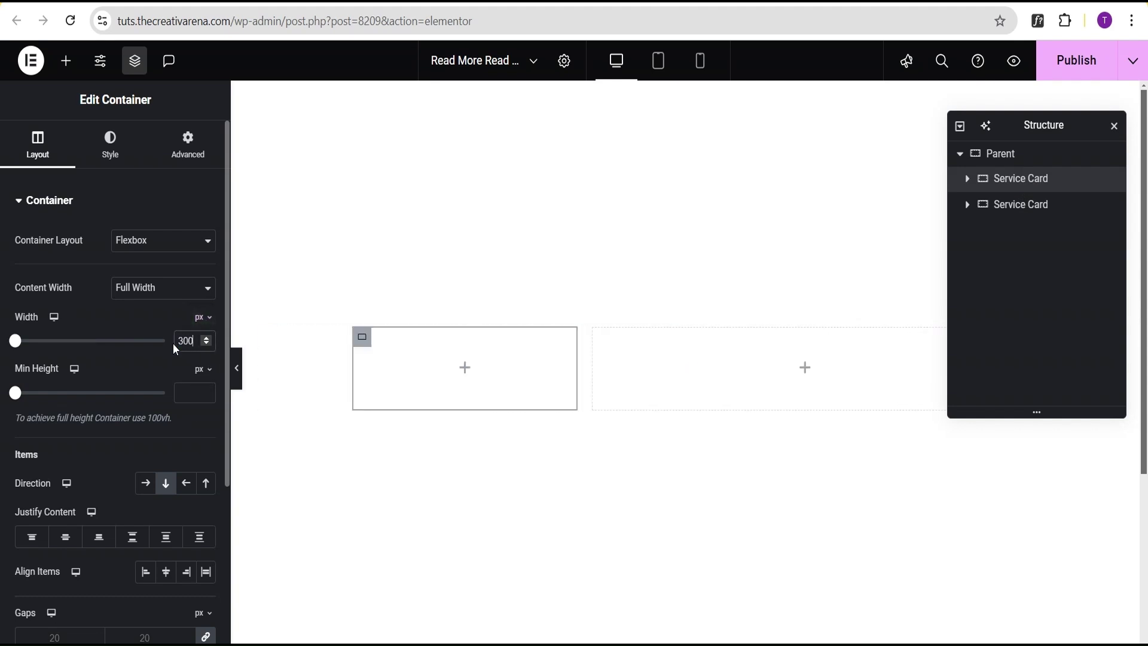
Step: Switch the second Service Card's width unit to px and set the width to 300
double_click(1013, 213)
click(203, 332)
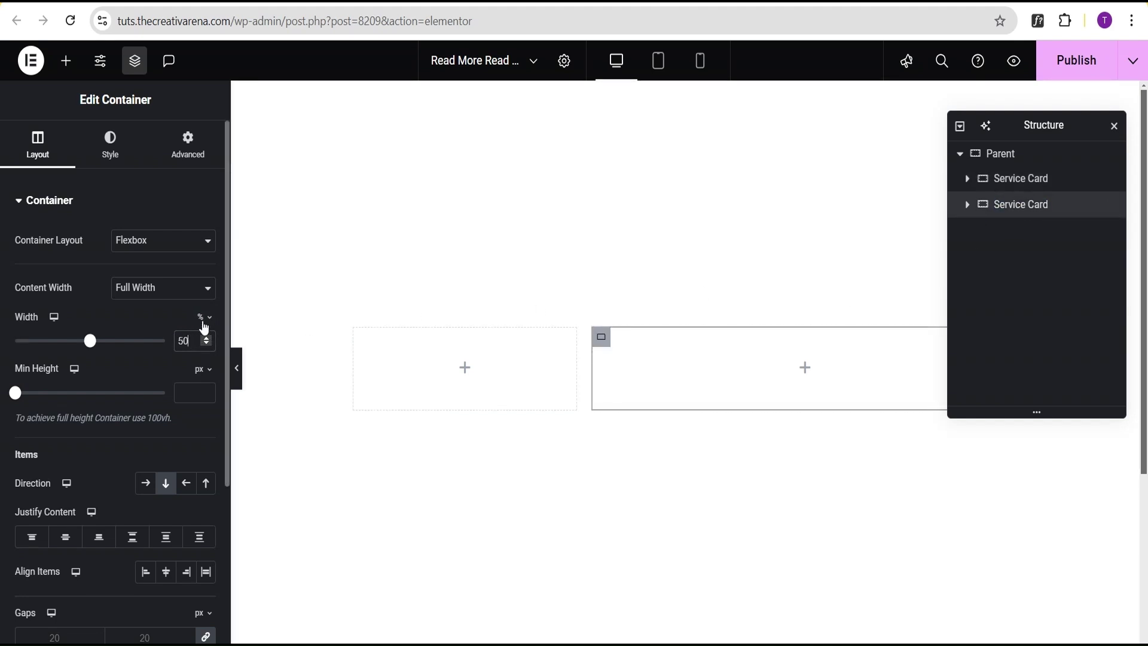
click(204, 318)
click(204, 320)
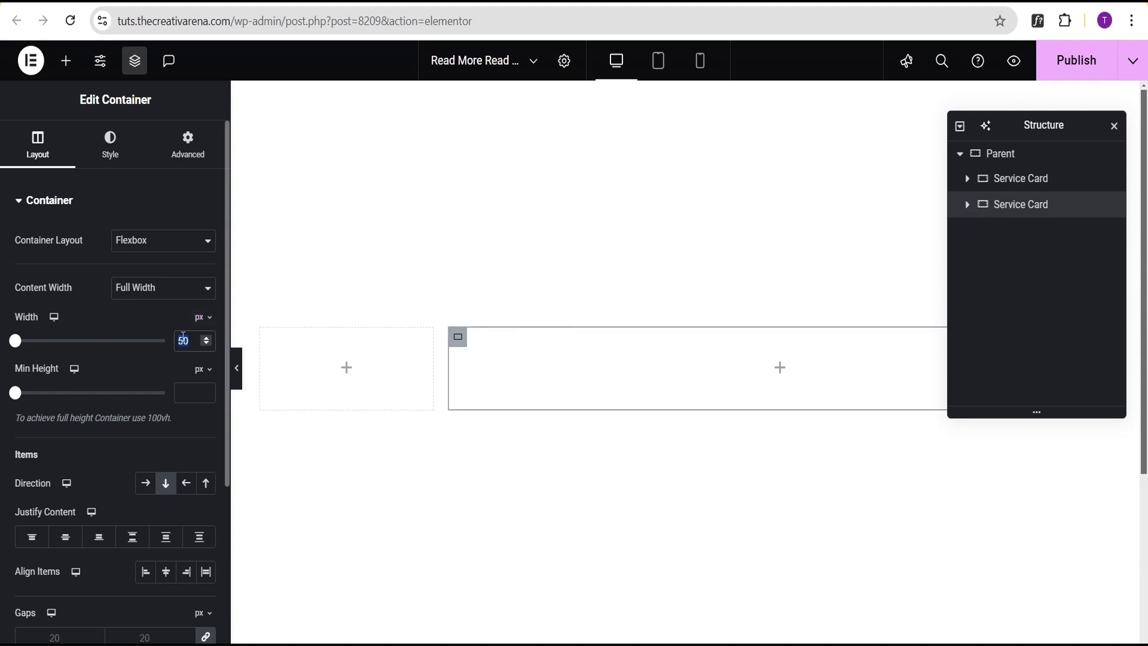
text(300)
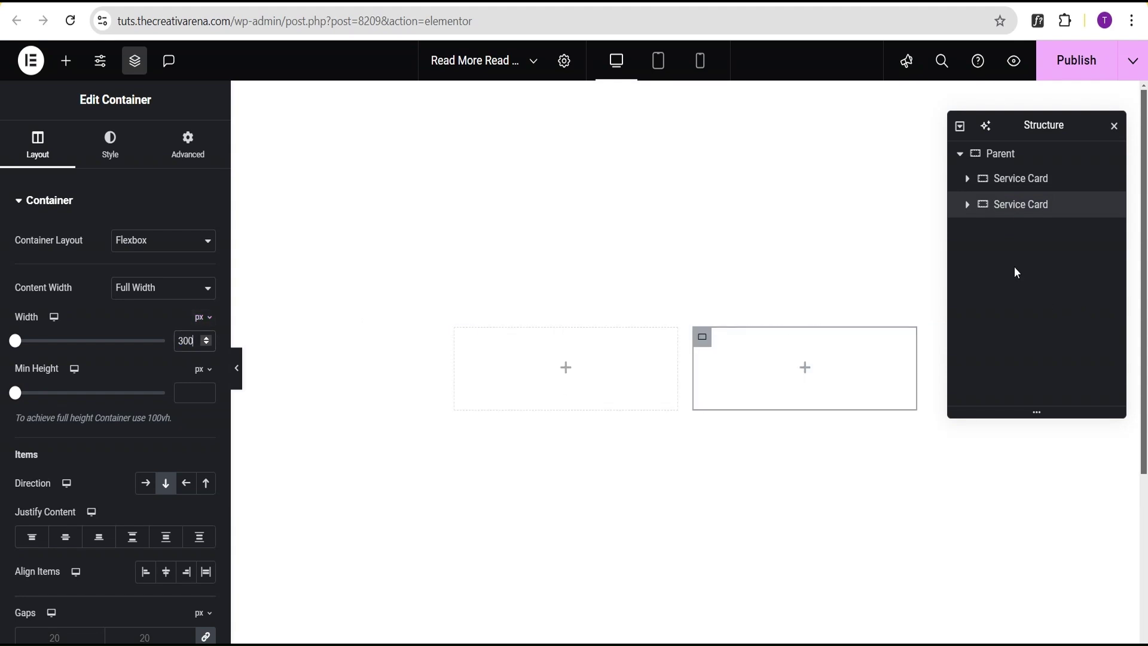
Step: Duplicate the Service Card container twice so the Parent container holds four cards
right_click(1051, 205)
click(1037, 251)
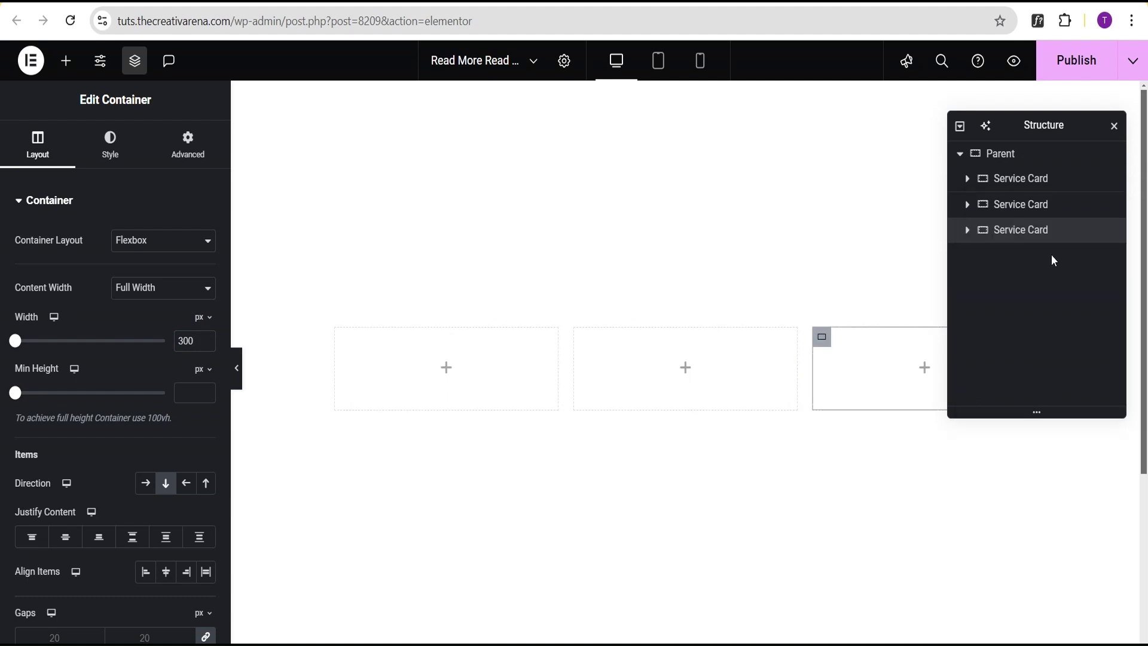
right_click(1055, 232)
click(1039, 250)
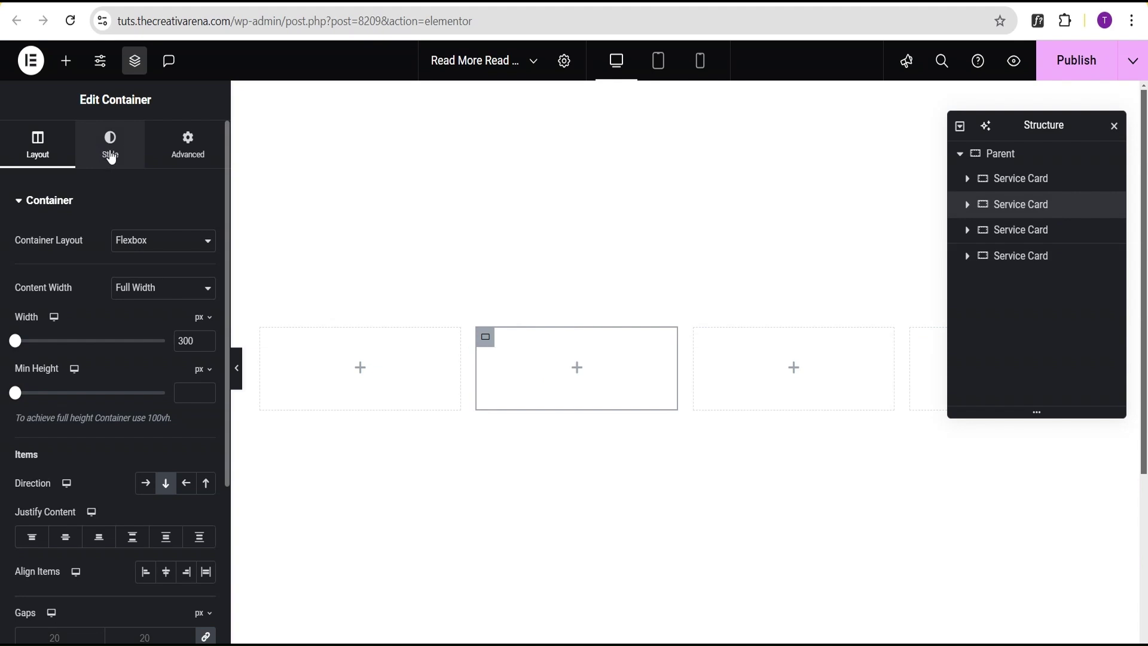
Step: Give the second Service Card a classic background in solid black
click(110, 154)
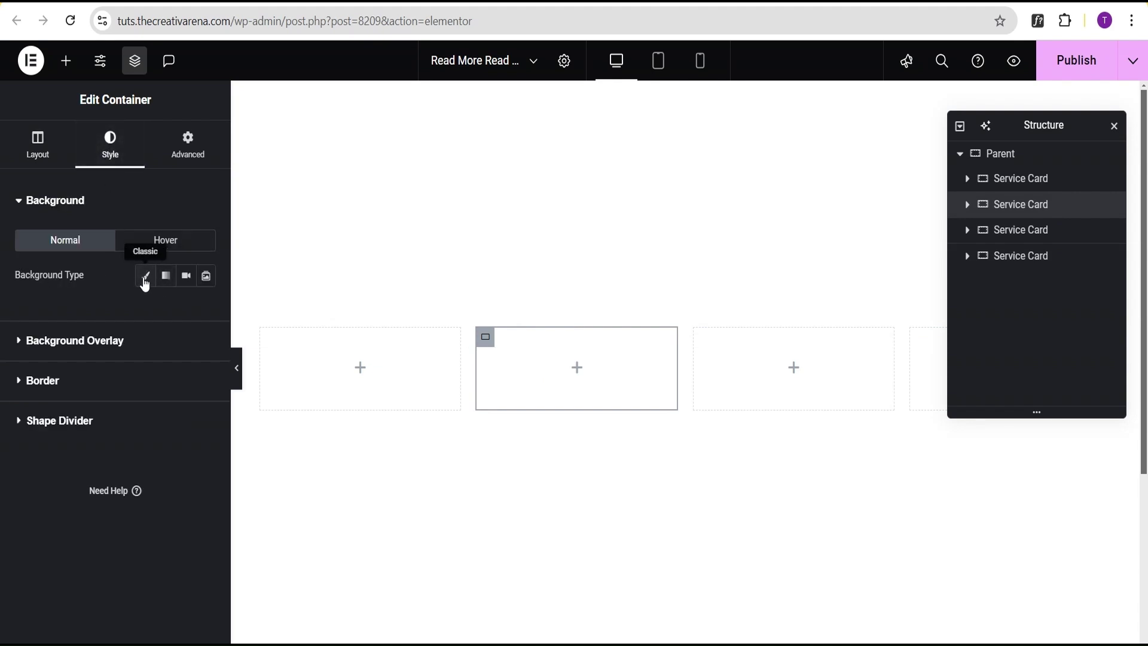
click(146, 277)
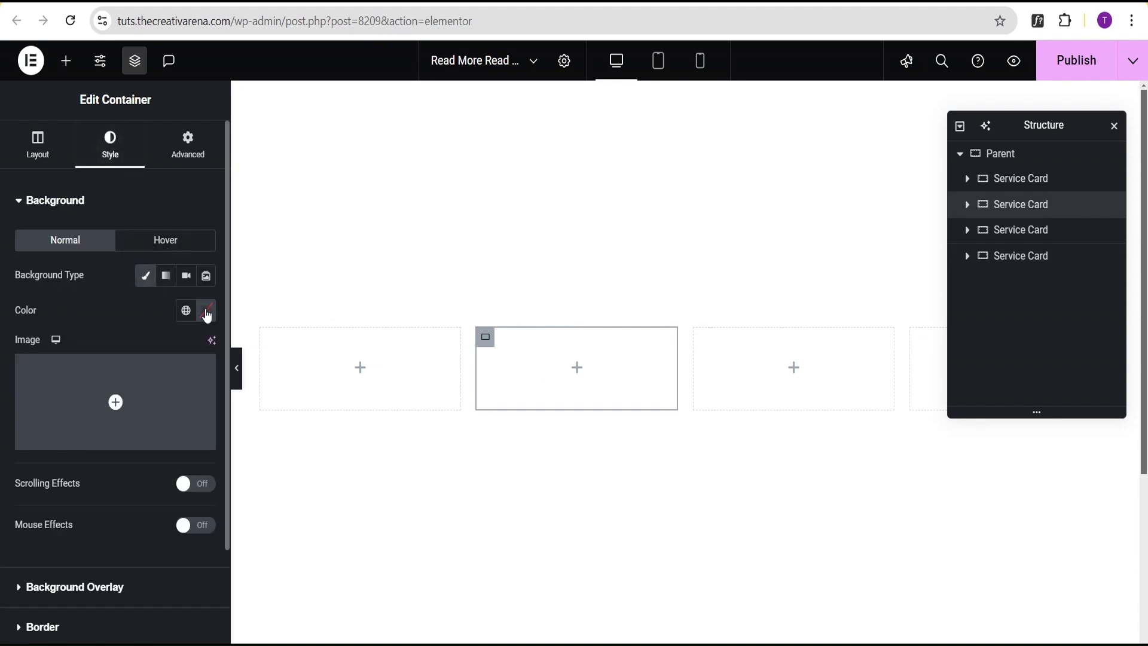
click(206, 310)
click(205, 502)
Step: Round the second Service Card's corners with a linked border radius of 20 px
scroll(108, 398, down, 2)
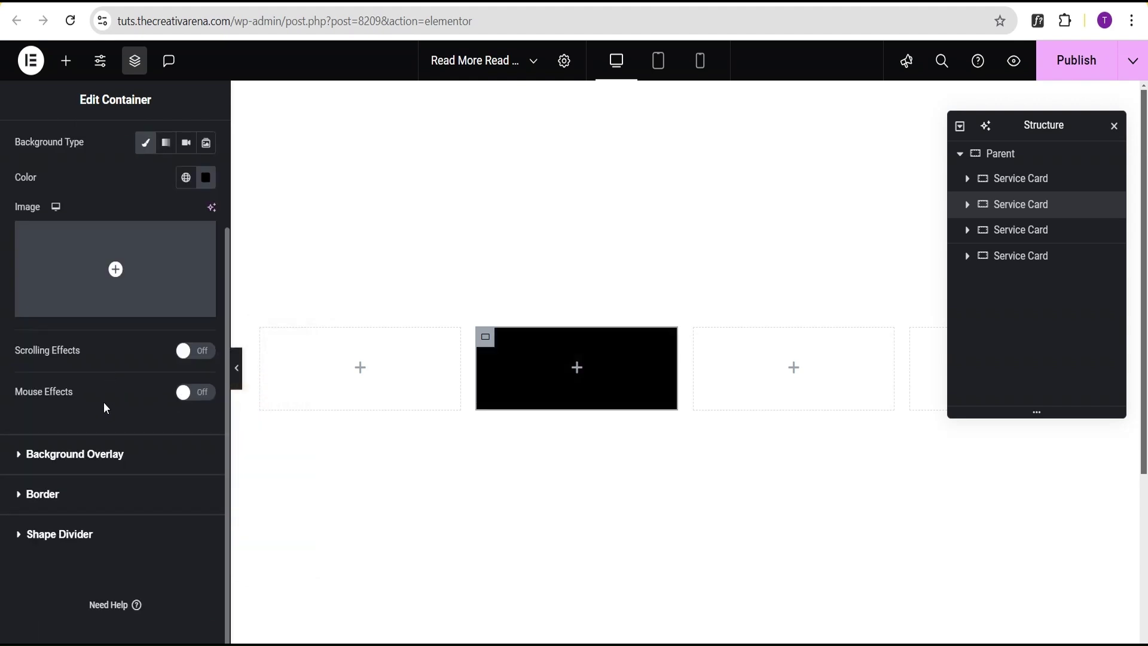
click(43, 494)
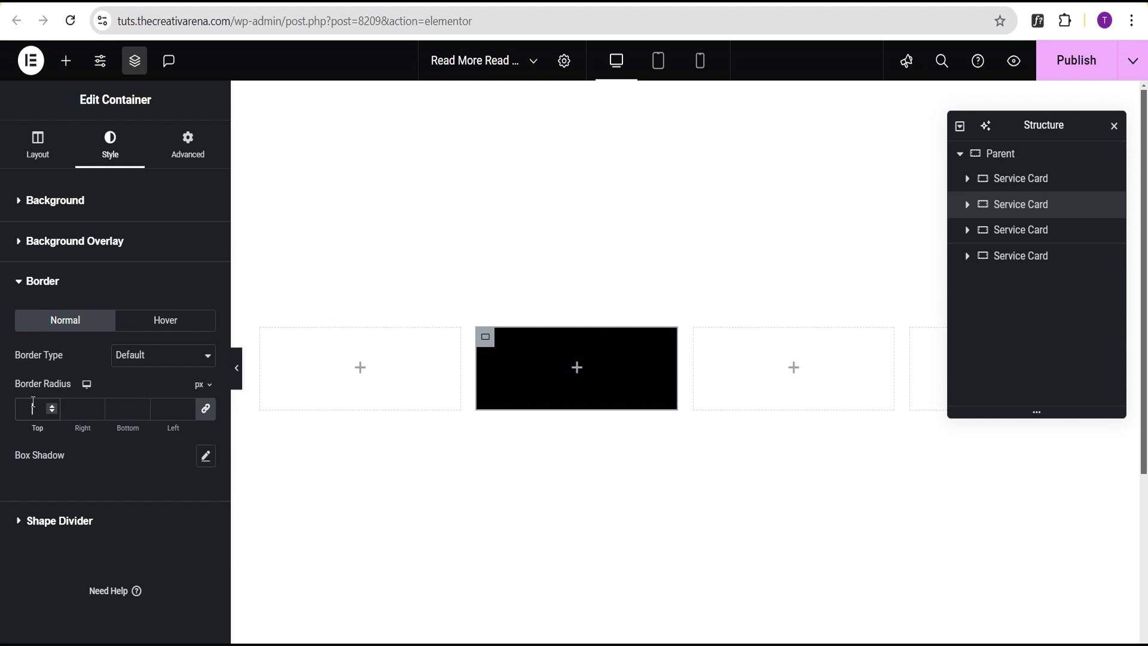
click(33, 408)
text(20)
Step: Set the second Service Card's minimum height to 400 px
click(34, 158)
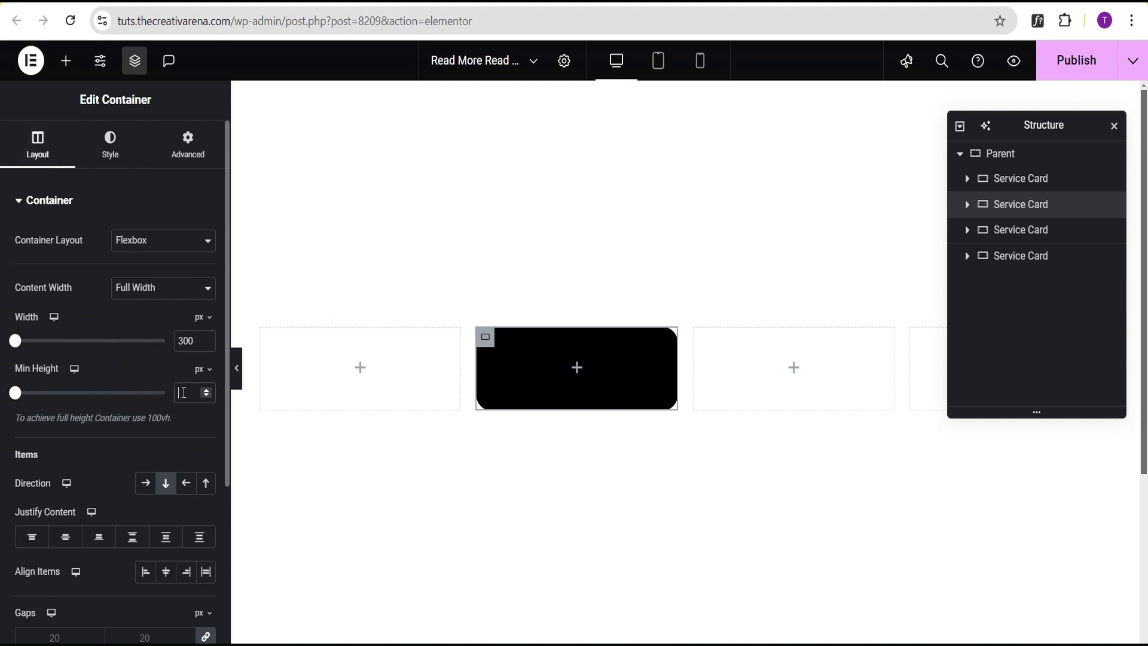
click(184, 393)
text(400)
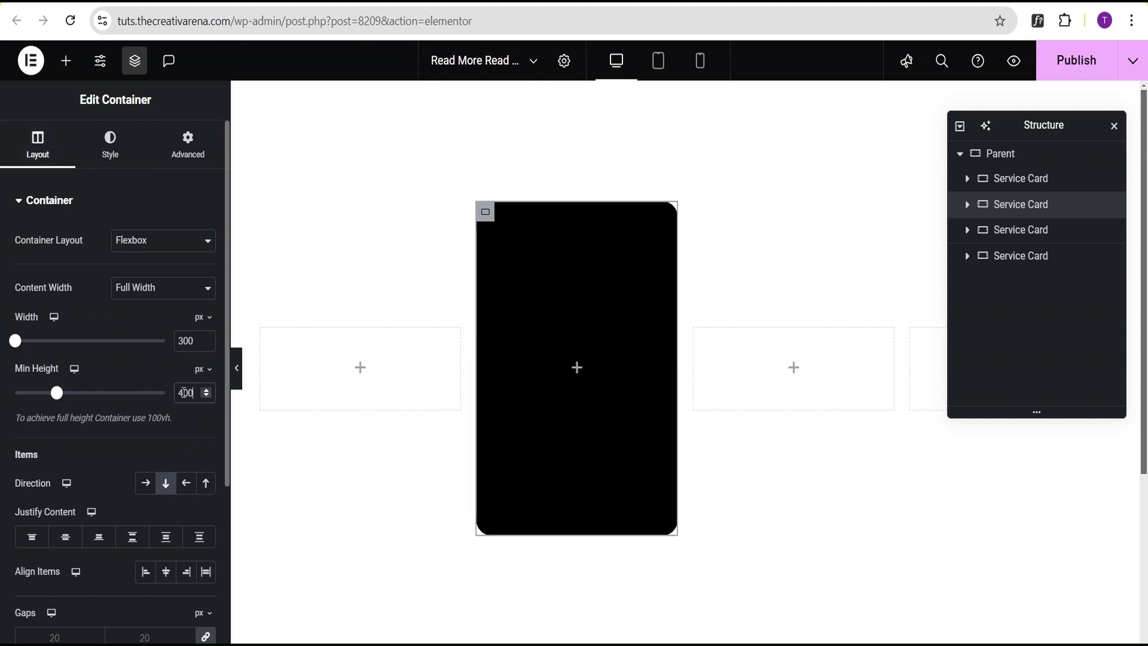
Step: Set the second Service Card's padding to 40 px top and bottom and 30 px on both sides
click(185, 154)
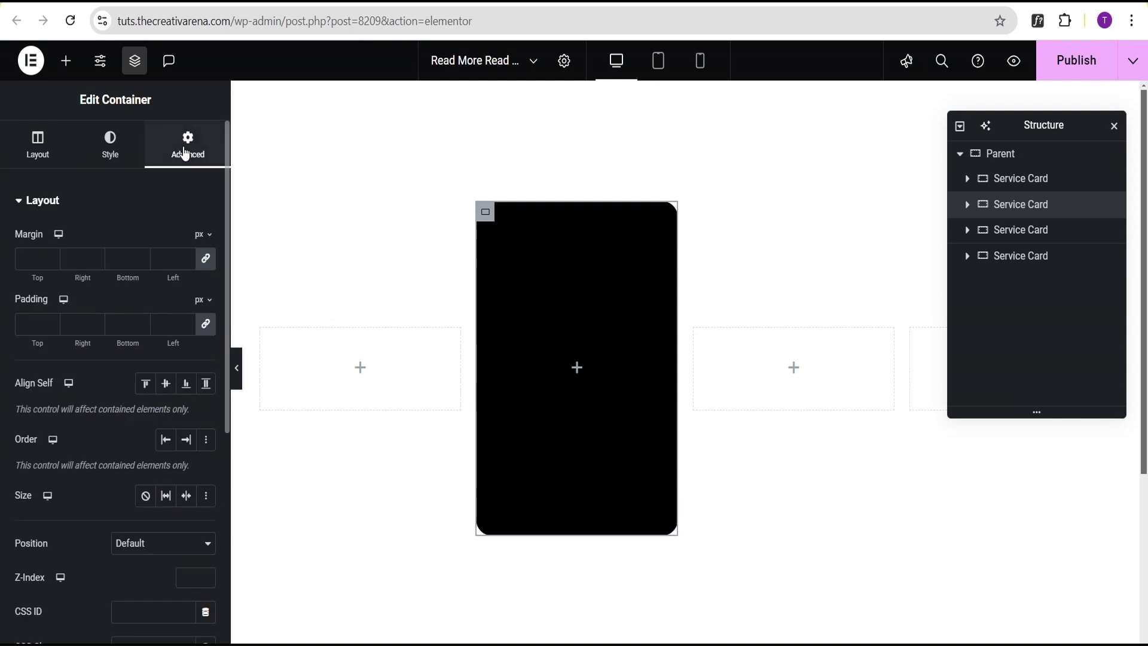
click(205, 323)
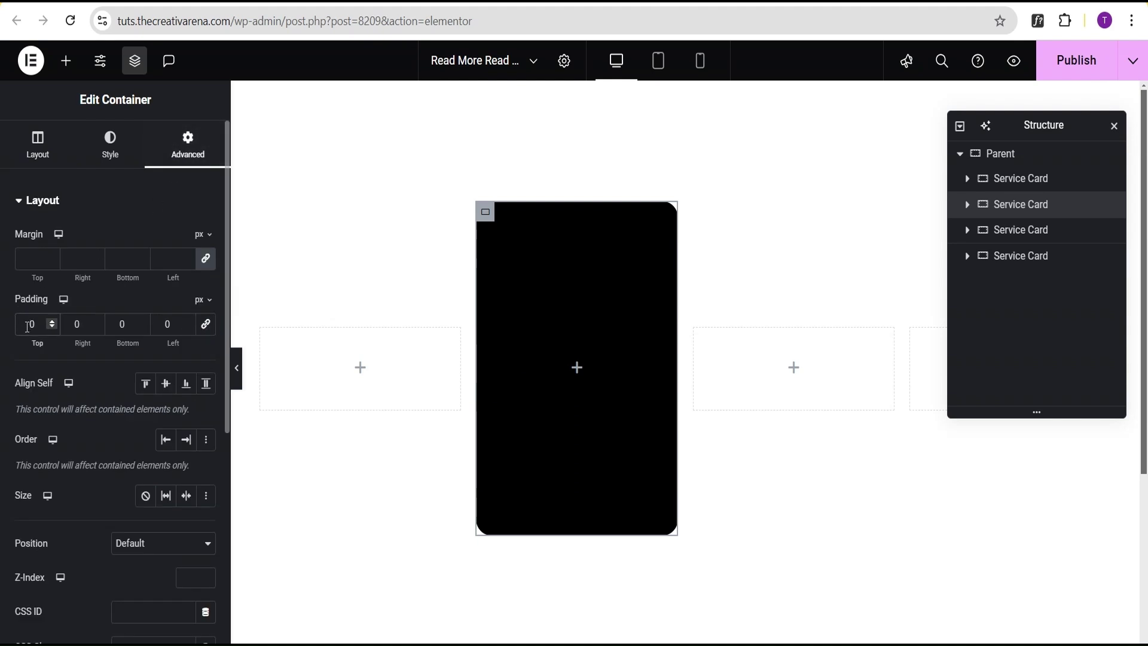
click(27, 326)
text(4)
click(71, 327)
text(3)
click(119, 325)
text(4)
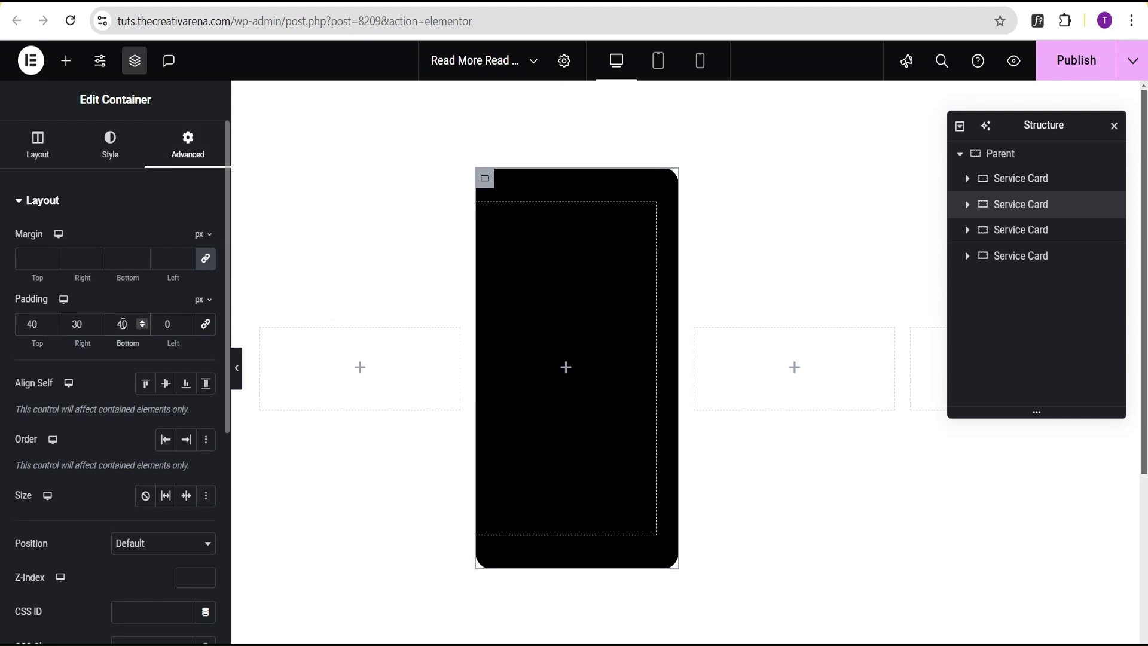
click(167, 324)
text(3)
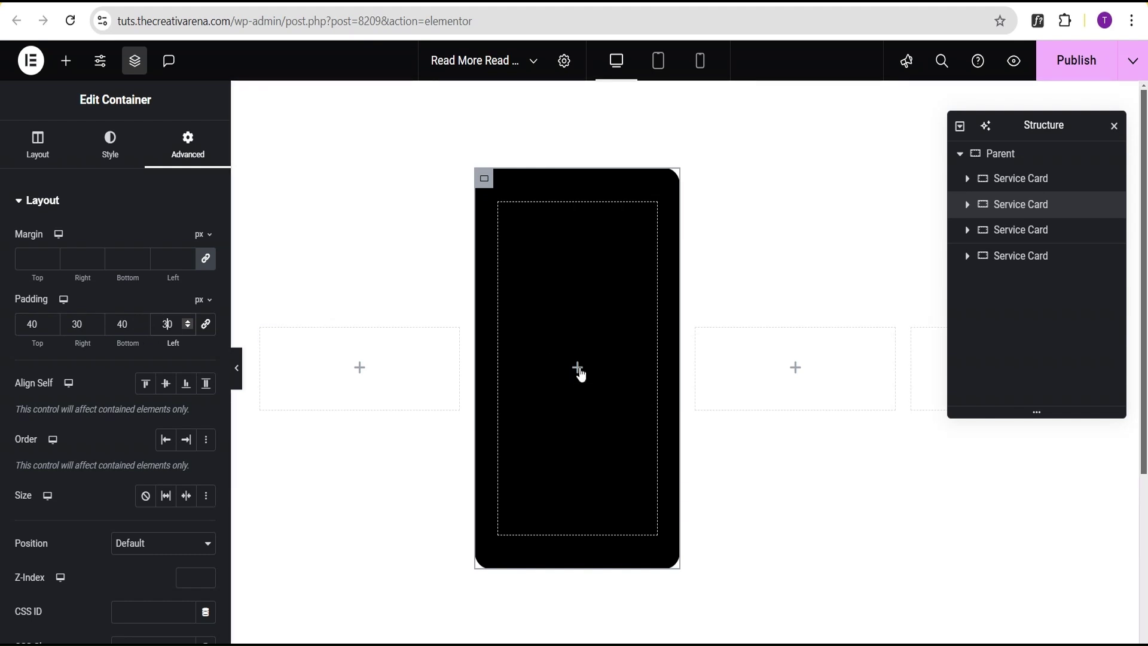
Step: Add an Icon widget to the second Service Card and replace its star with the mobile phone icon that has a screen
click(579, 370)
scroll(150, 400, down, 2)
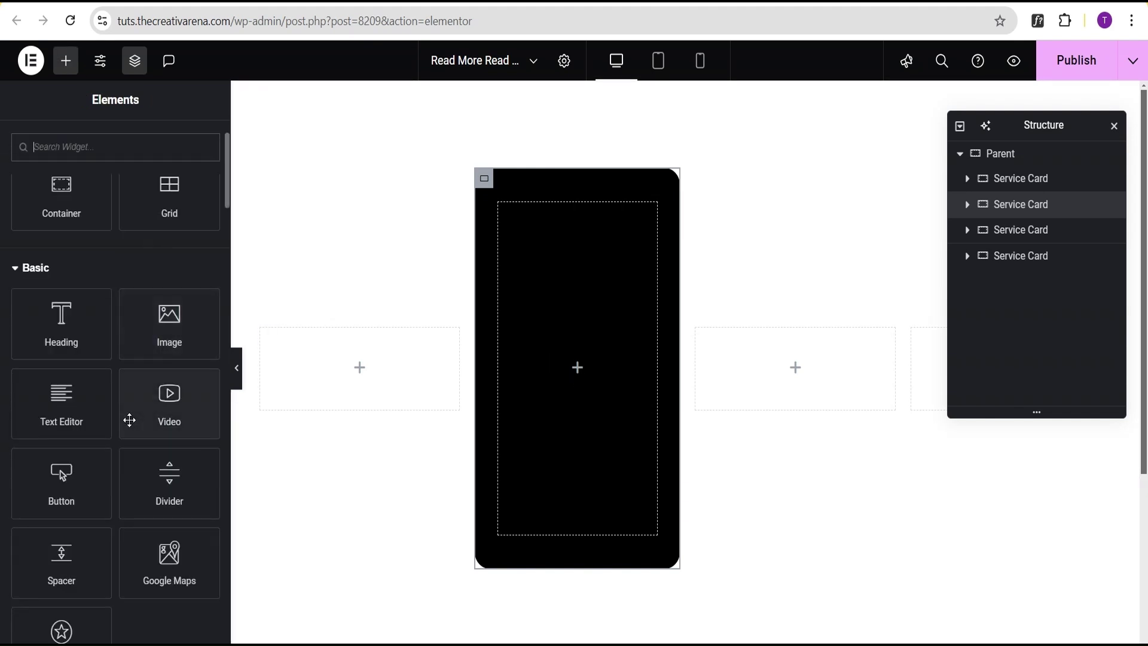
drag(62, 633, 593, 388)
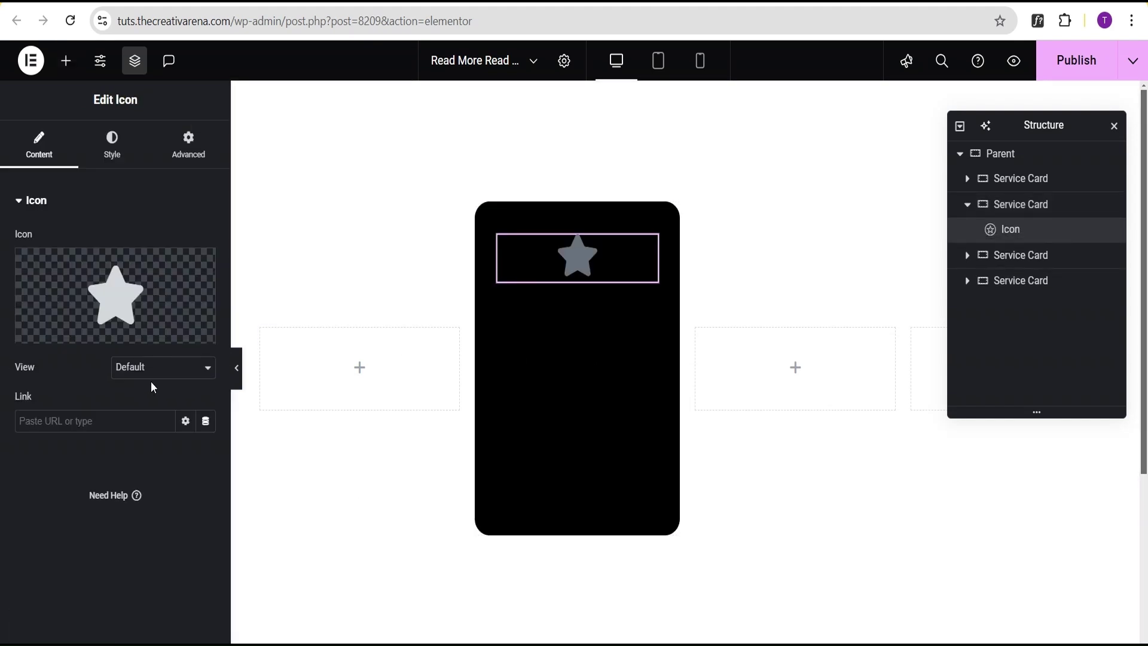
click(125, 297)
click(497, 129)
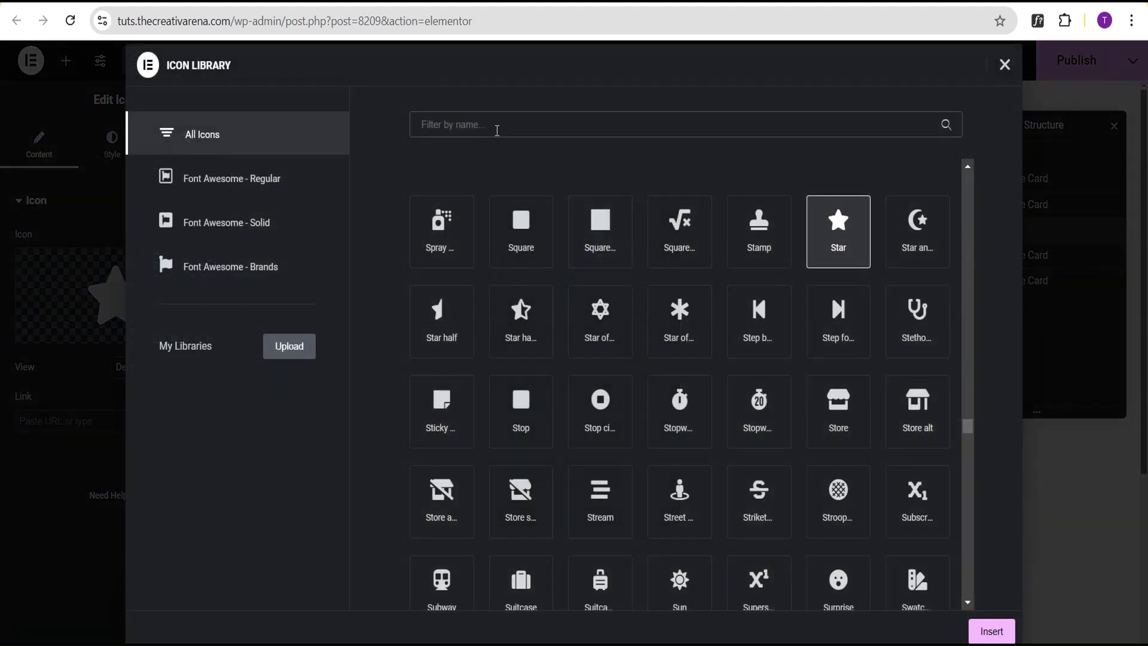
text(mobil)
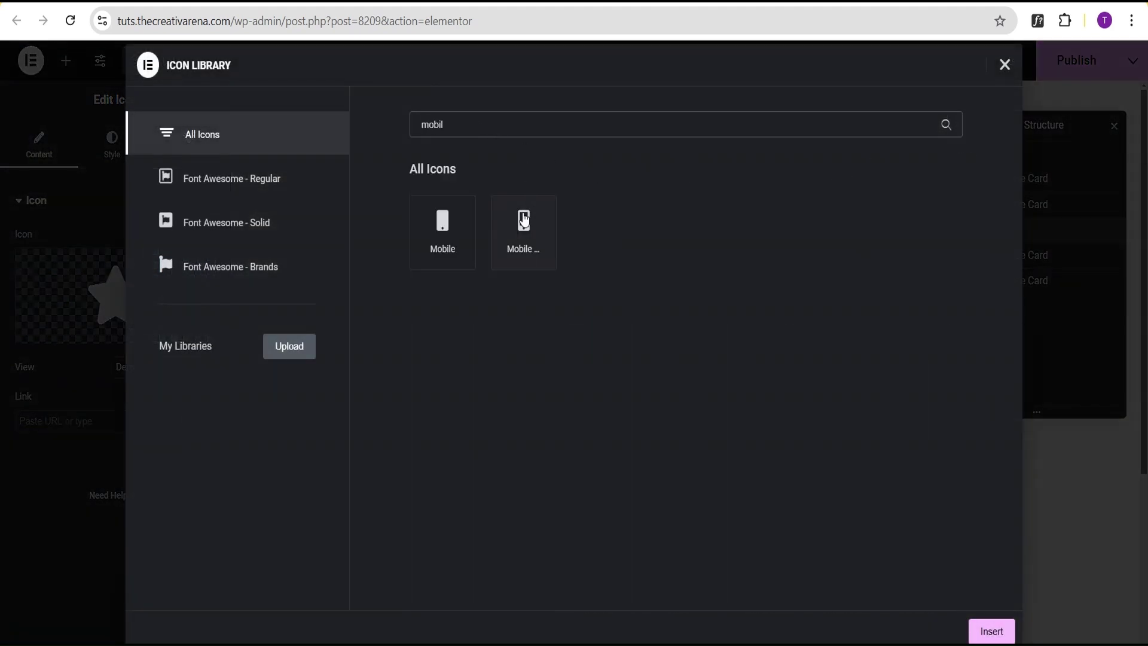
click(524, 217)
click(991, 631)
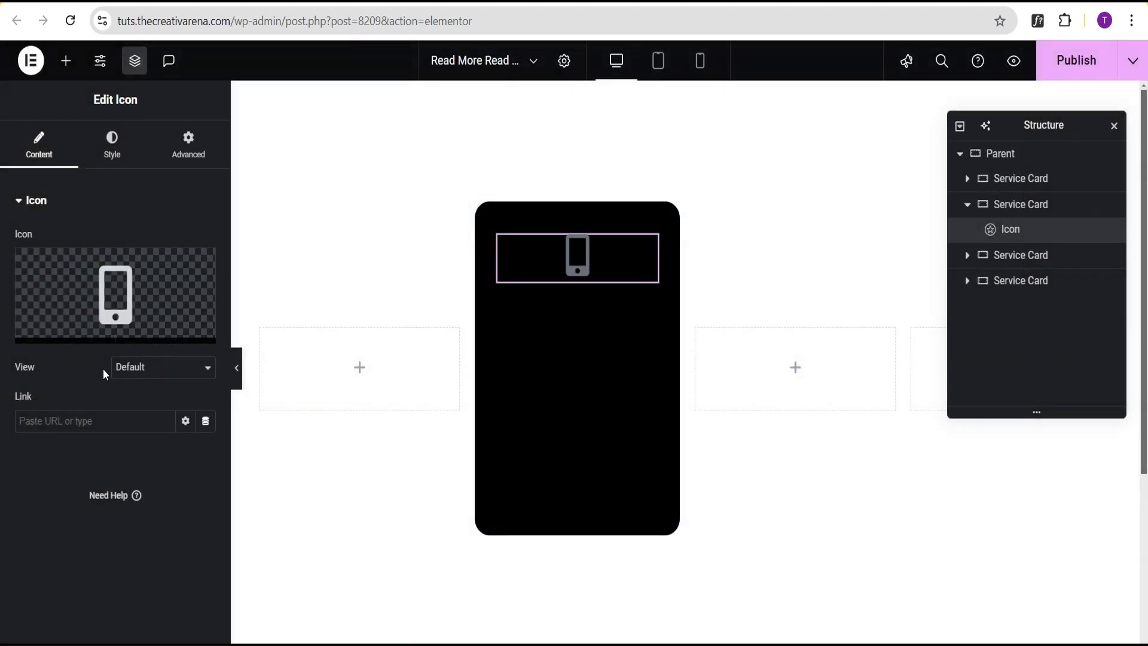
Step: Give the icon the Stacked view with a solid red secondary color and a semi-transparent red (#FF0000) primary color
click(142, 373)
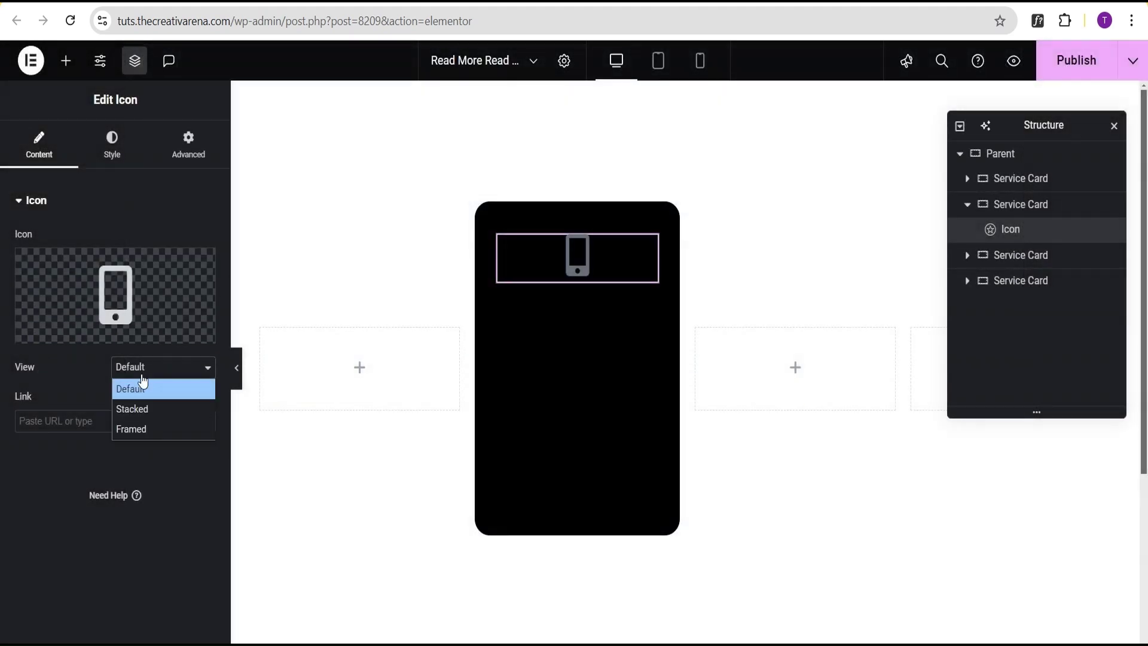
click(141, 415)
click(117, 155)
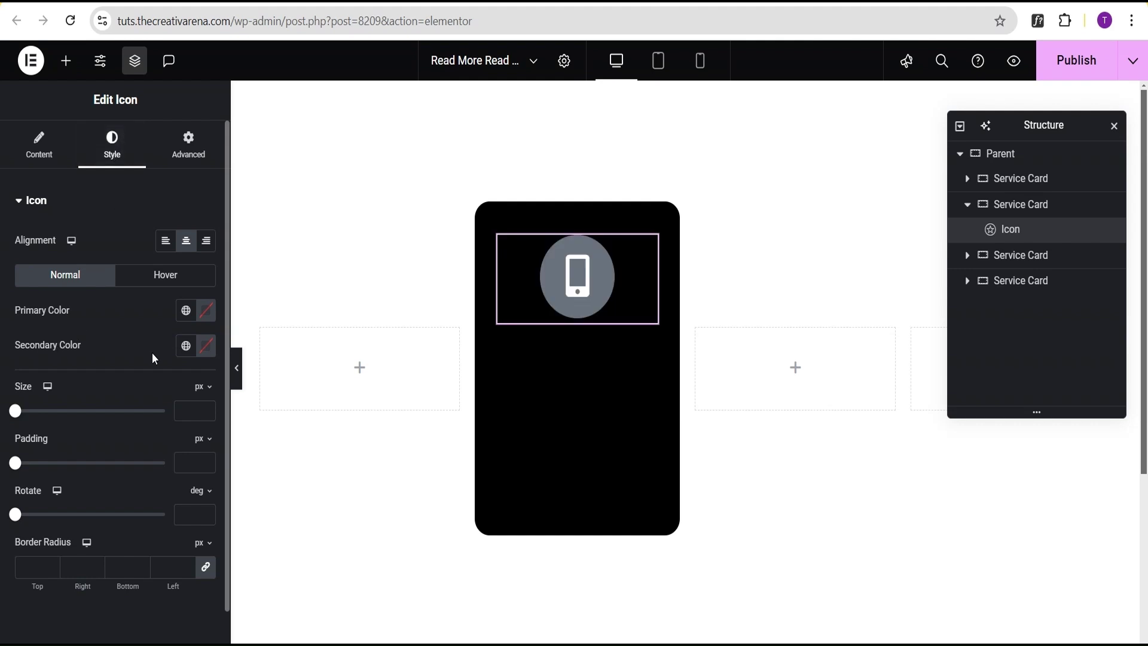
click(206, 347)
drag(216, 533, 302, 412)
click(208, 312)
click(206, 503)
drag(206, 503, 305, 383)
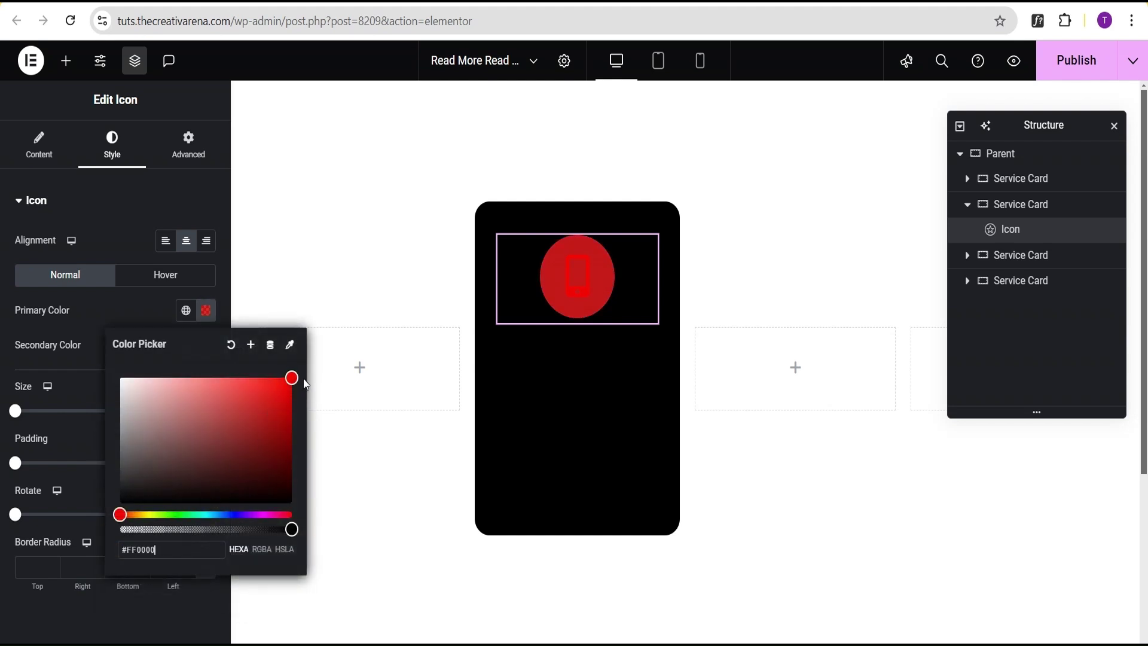
drag(291, 530, 171, 528)
click(123, 318)
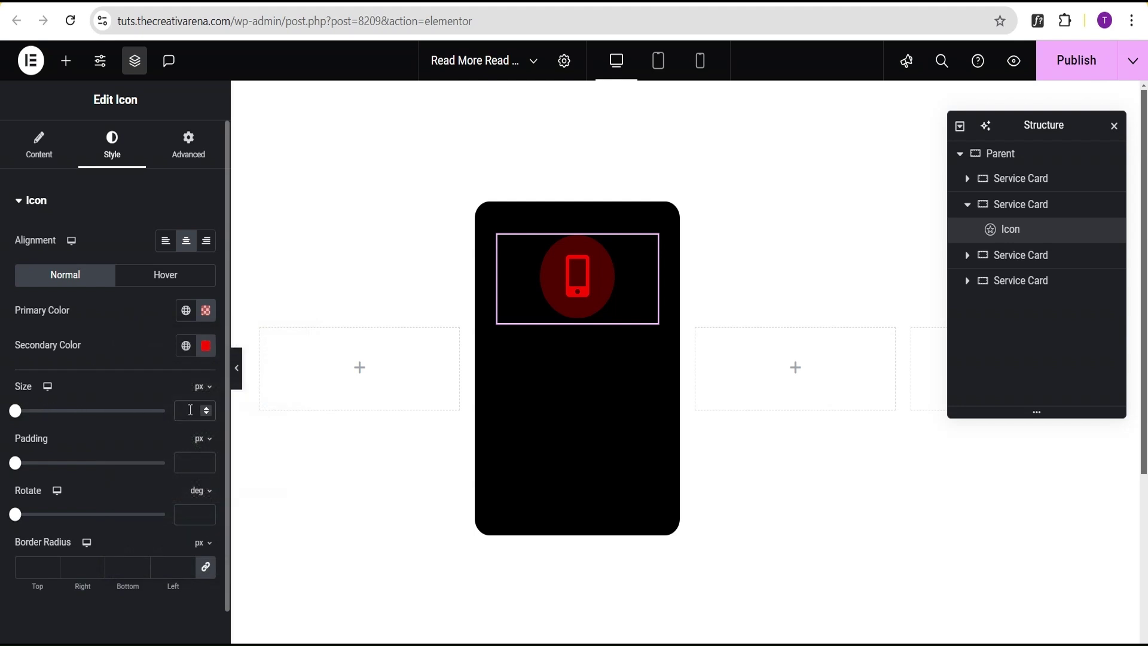
Step: Set the icon's size to 40 px and align it left in the card
text(40)
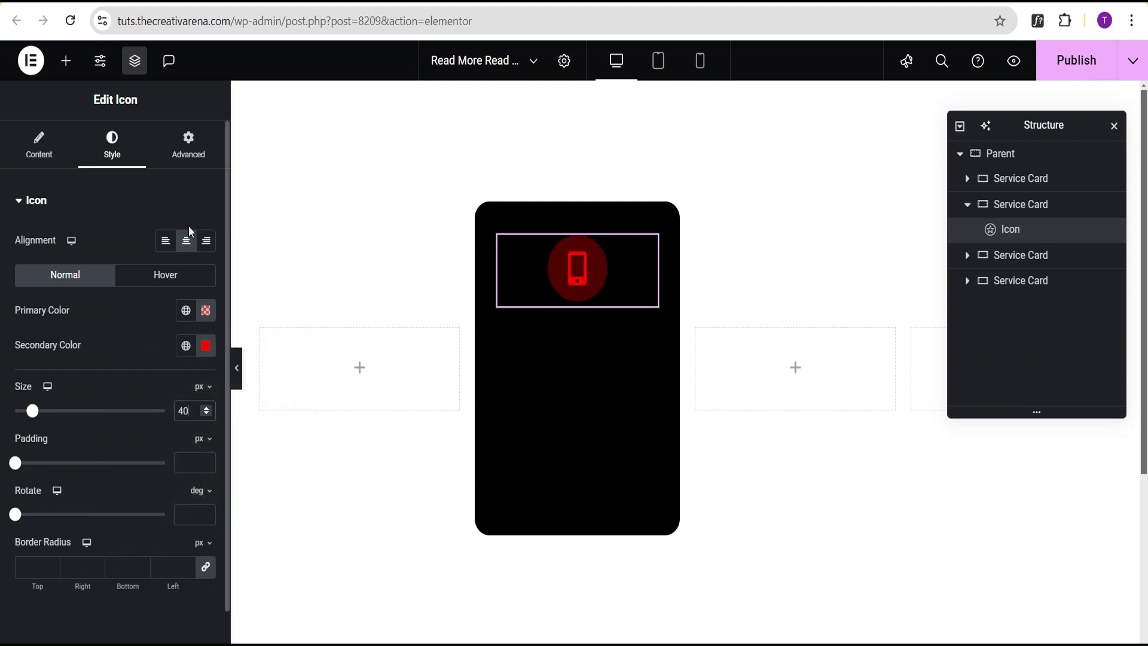
click(165, 242)
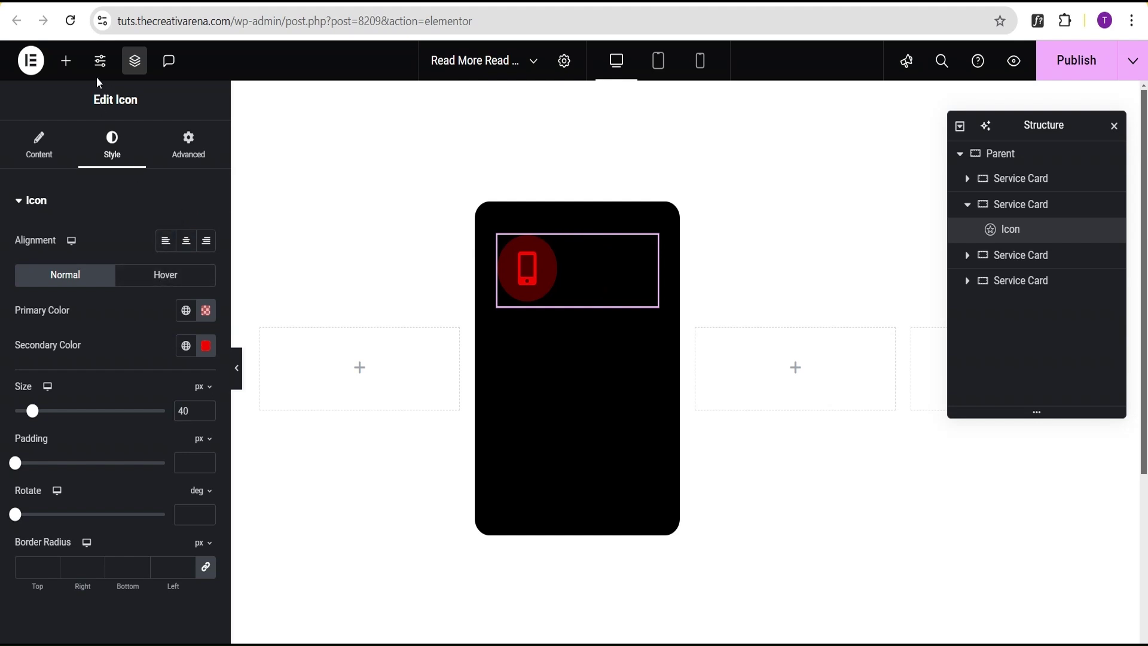
Step: Add a Heading widget below the icon with the title "App Development"
click(66, 60)
drag(61, 413, 559, 302)
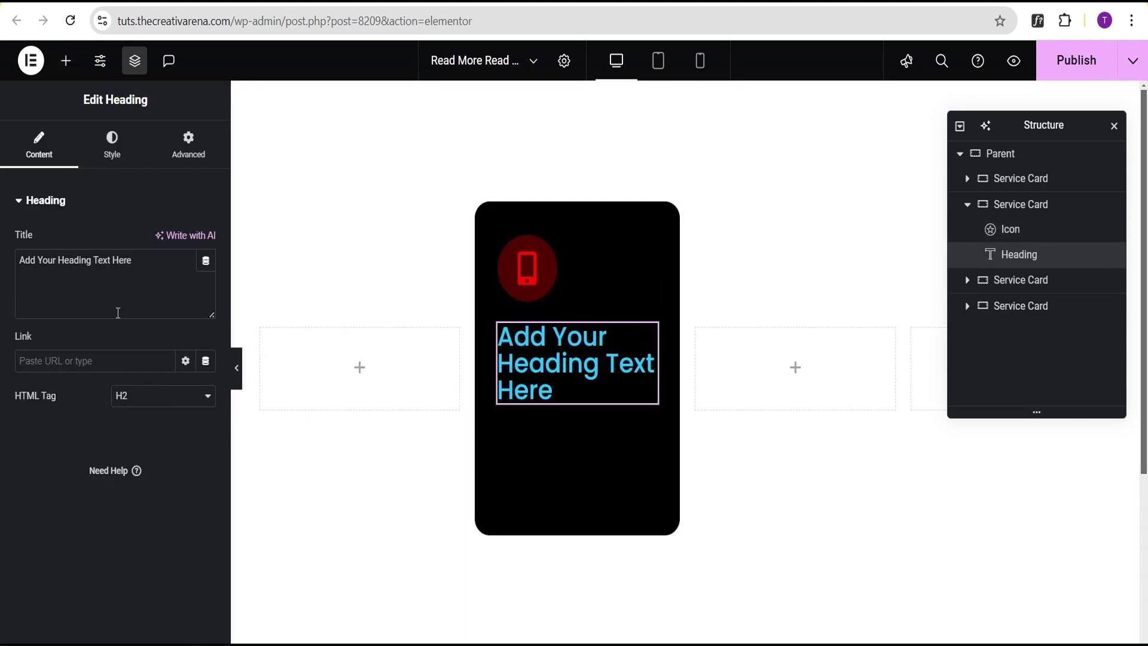
drag(147, 262, 2, 265)
text(A)
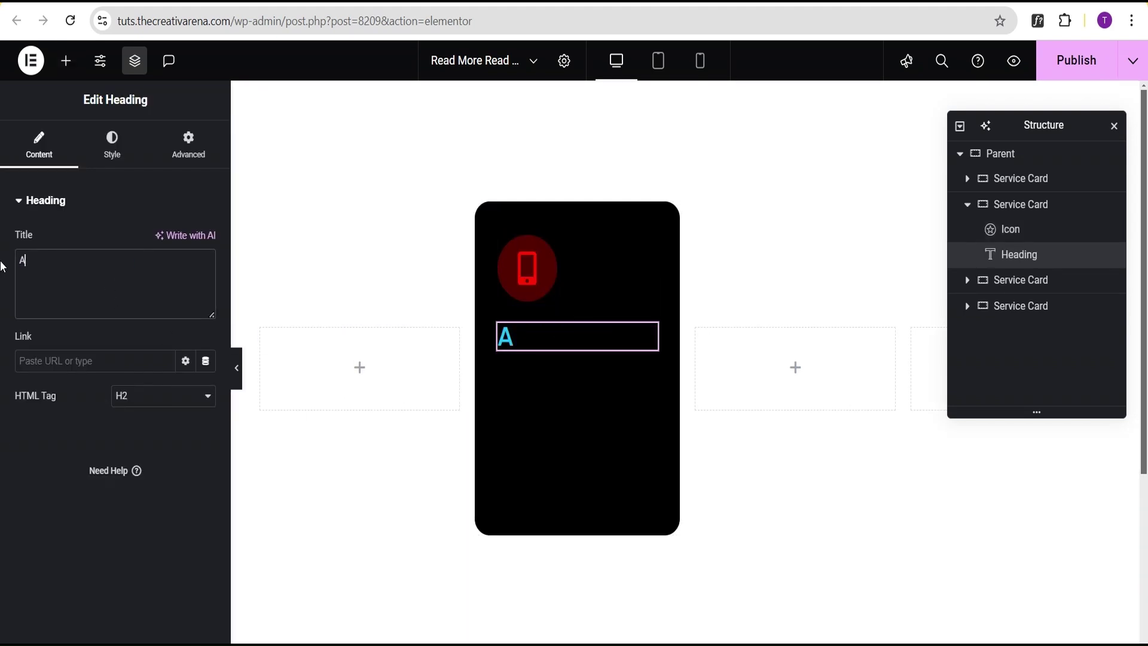
text(pp Developmemt)
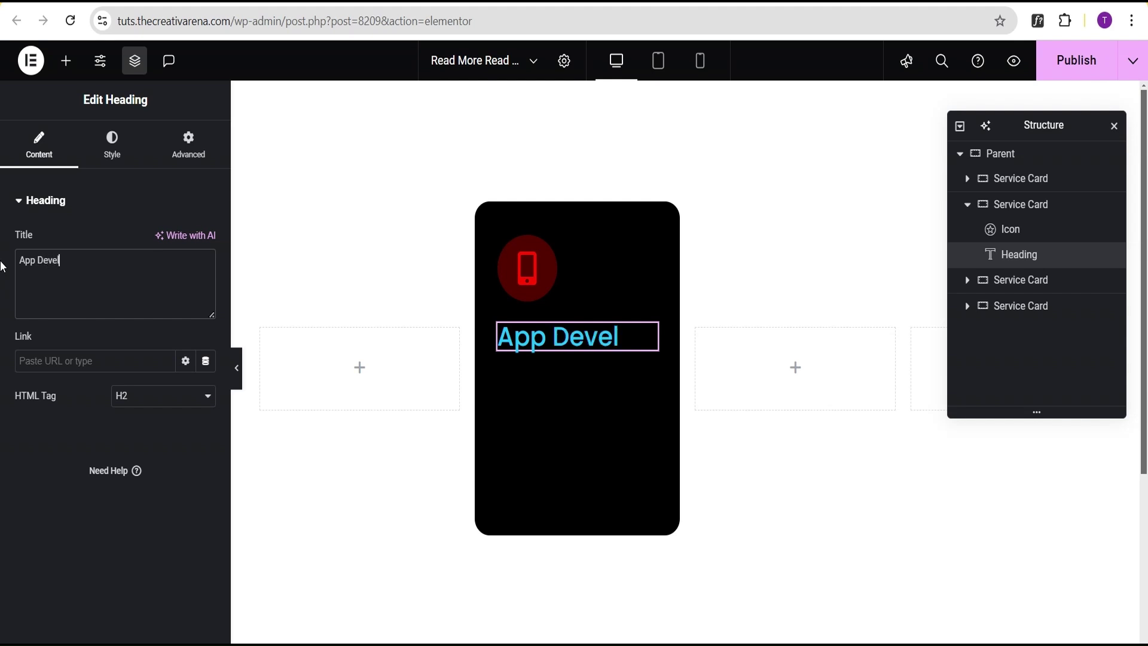
key(BackSpace)
text(nt)
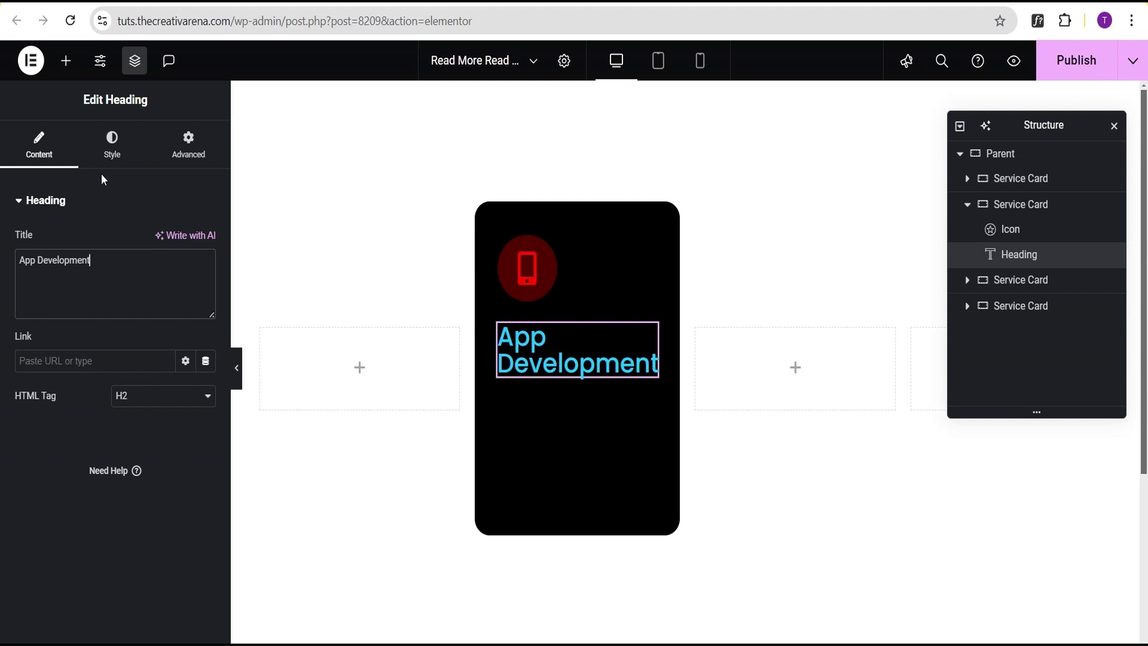
Step: Align the App Development heading left and color its text white
click(113, 151)
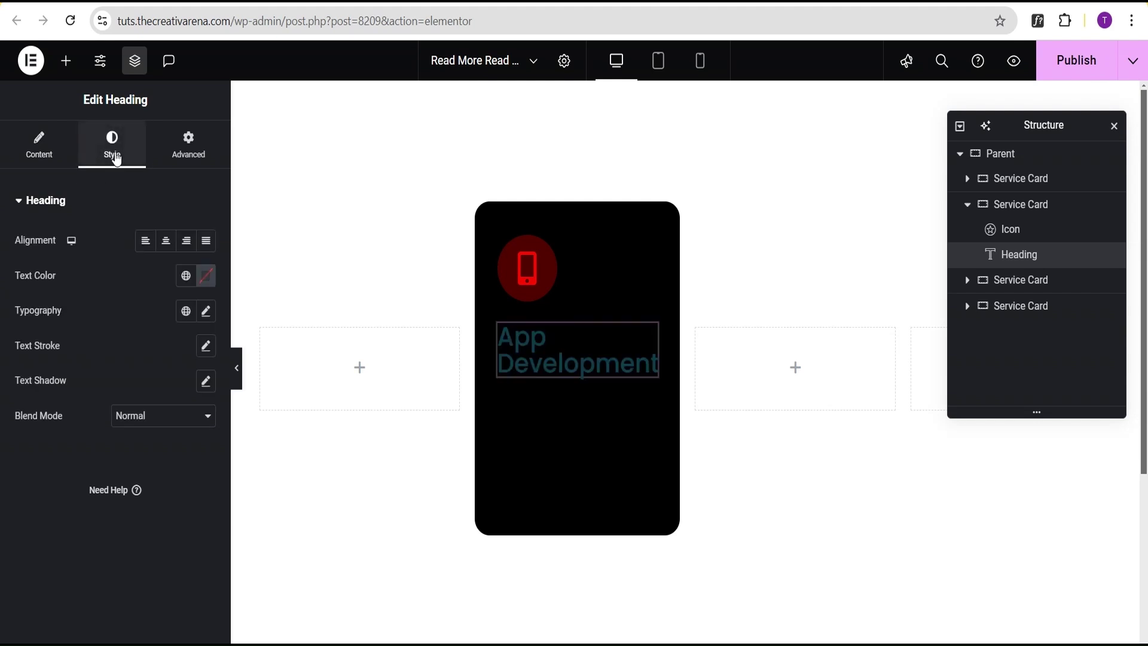
click(144, 243)
click(207, 276)
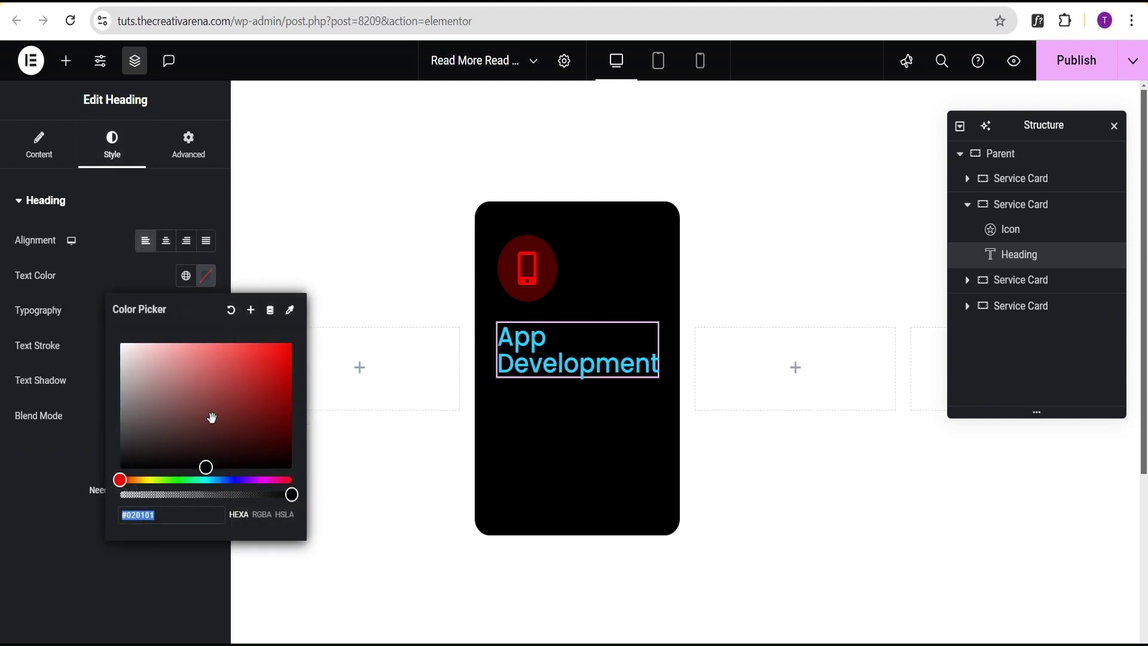
drag(205, 467, 118, 340)
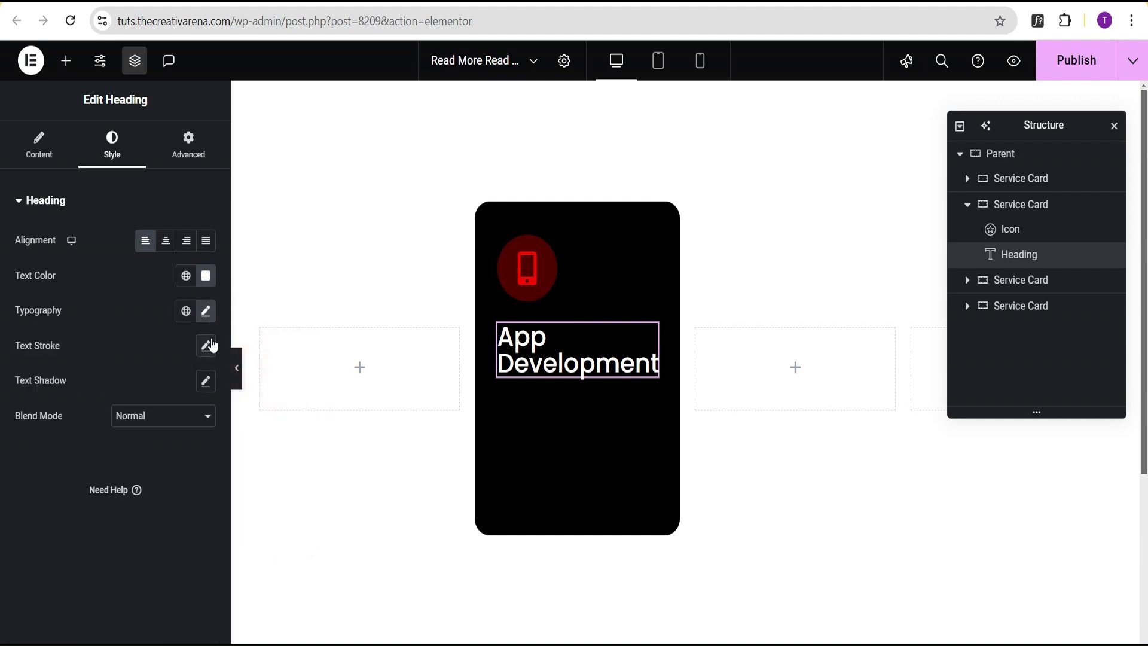
Step: Set the heading's typography to a size of 1.3 rem and weight 600 (Semi Bold)
click(208, 314)
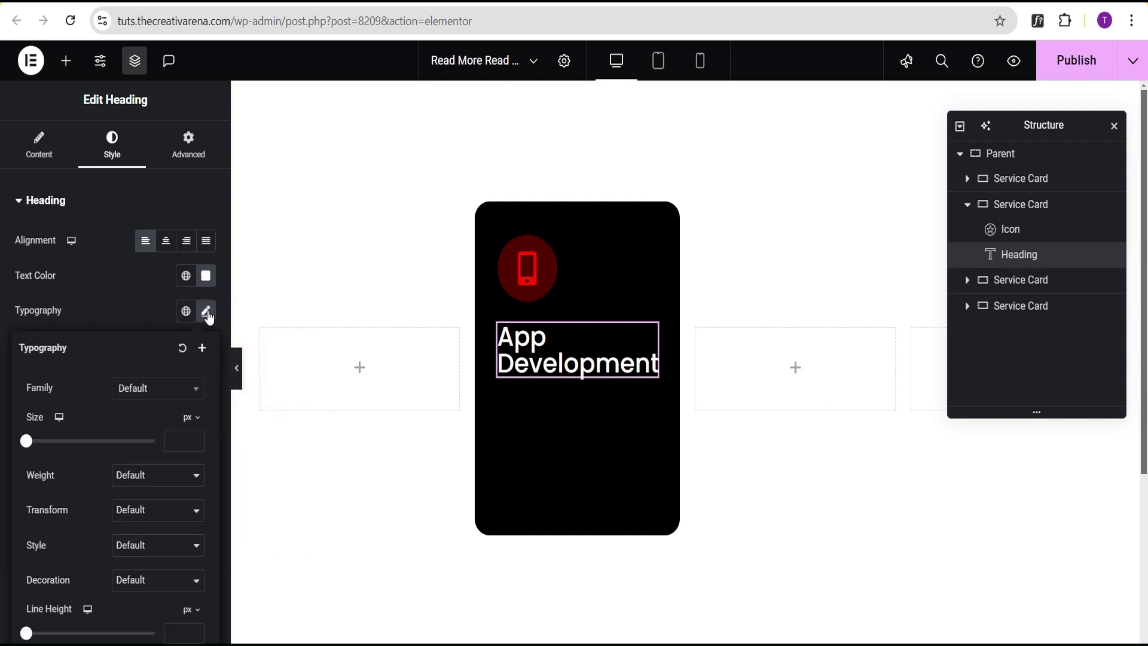
click(189, 418)
click(188, 468)
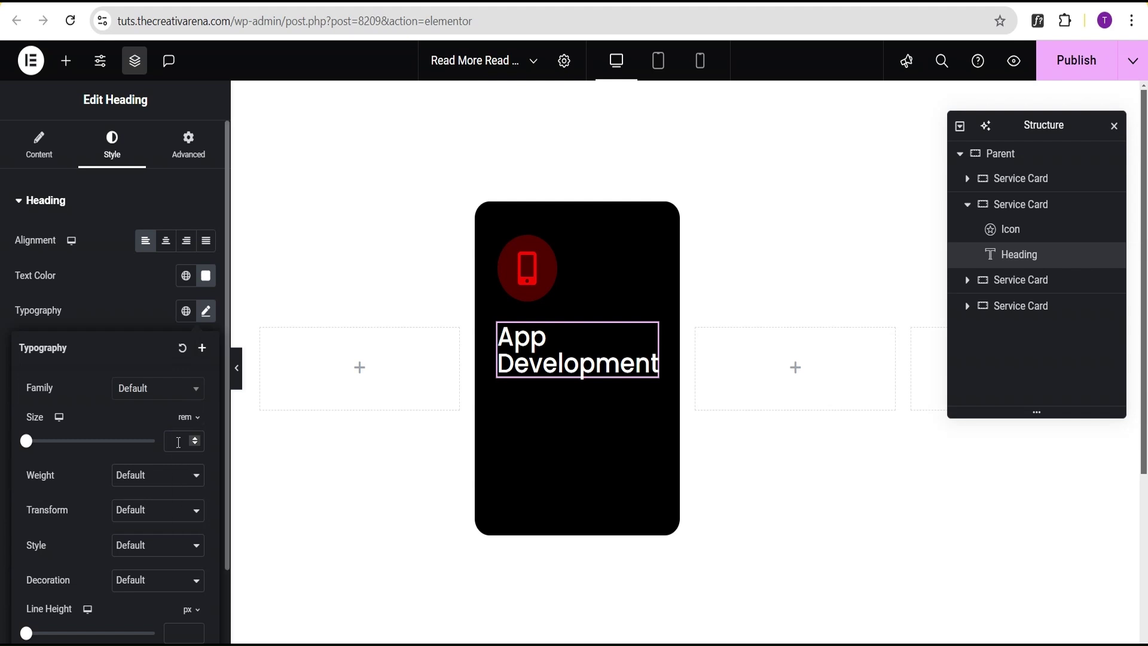
text(1.3)
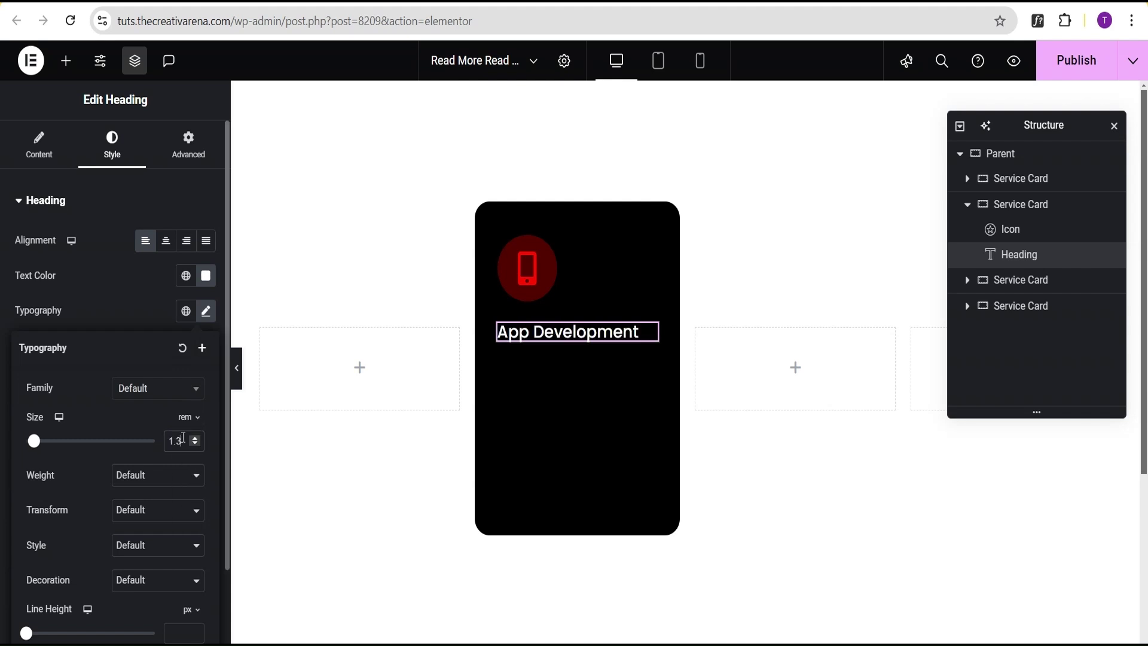
click(182, 486)
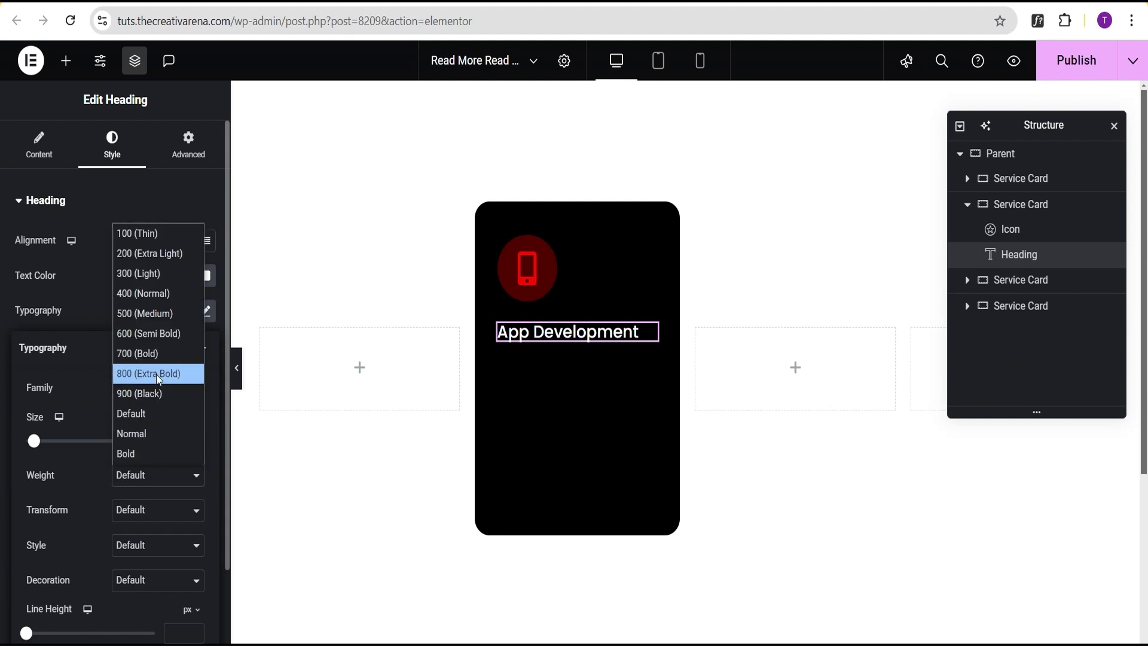
click(146, 332)
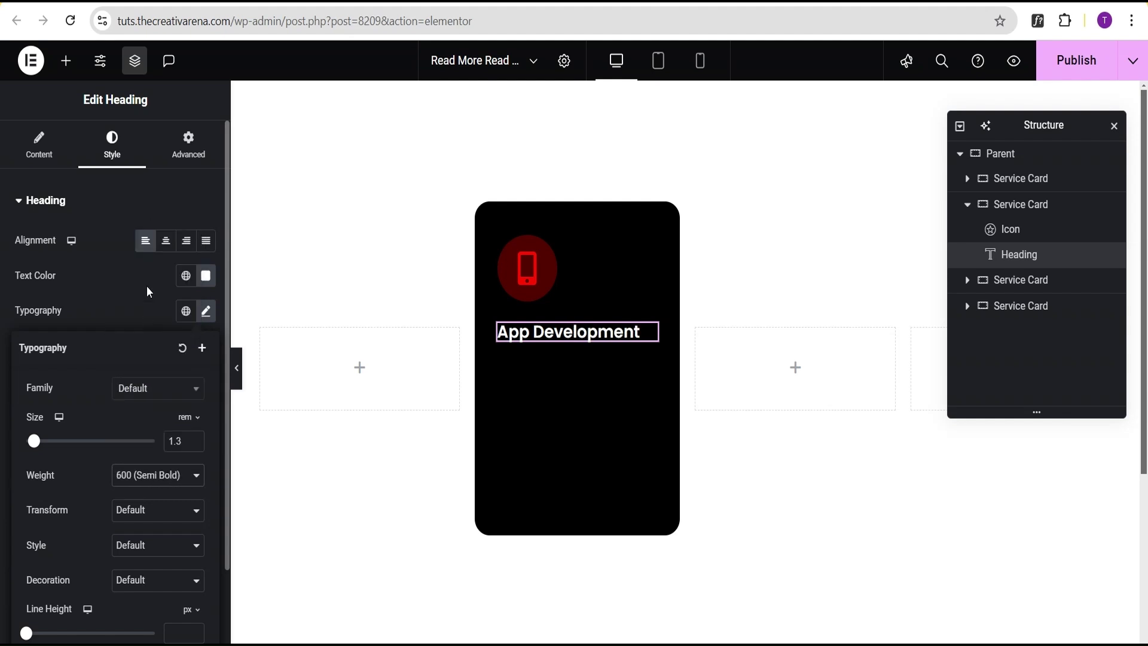
click(125, 275)
Step: Add a Text Editor widget below the heading and shorten its text to "Lorem ipsum dolor sit amet, consectetur adipiscing elit."
click(65, 62)
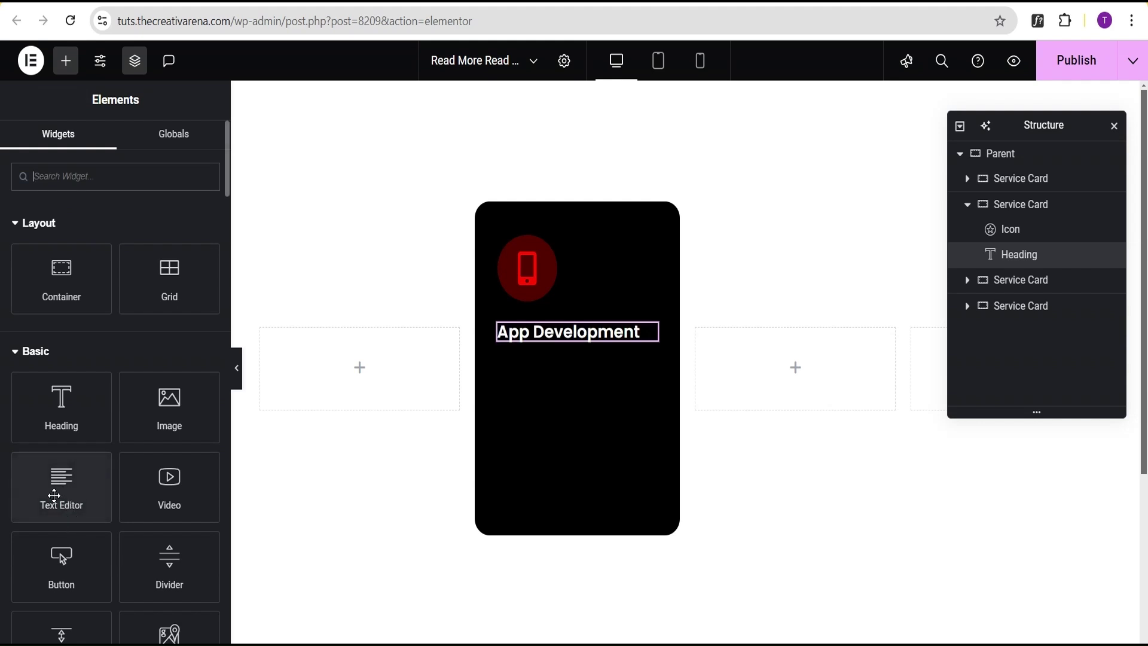
drag(63, 500, 577, 340)
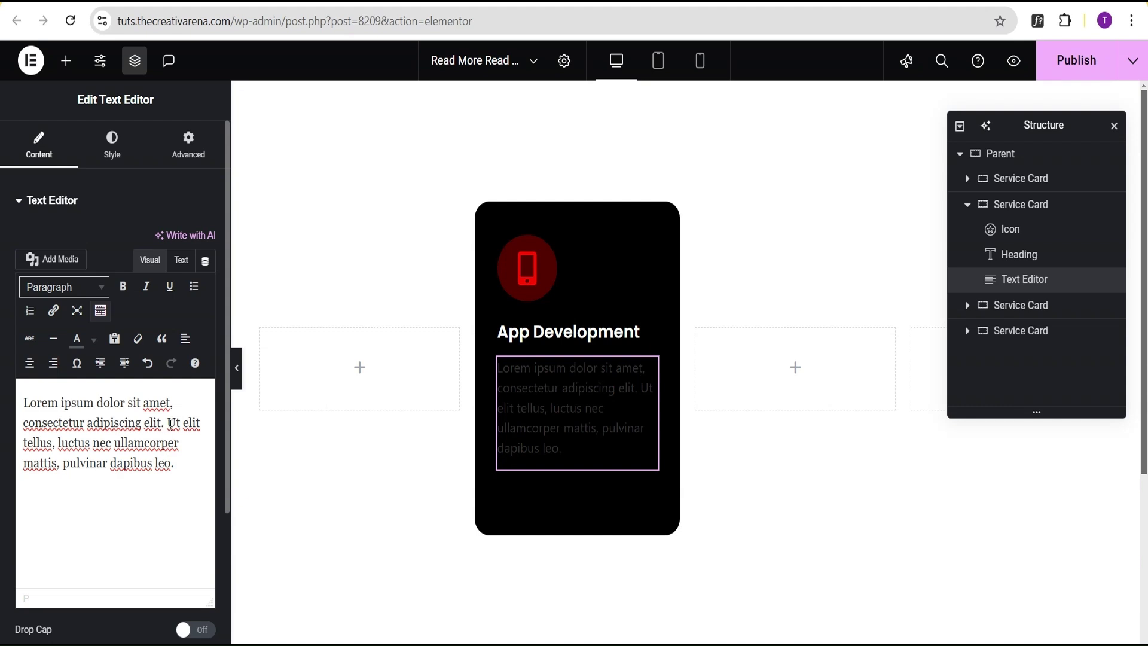
drag(168, 422, 189, 469)
key(BackSpace)
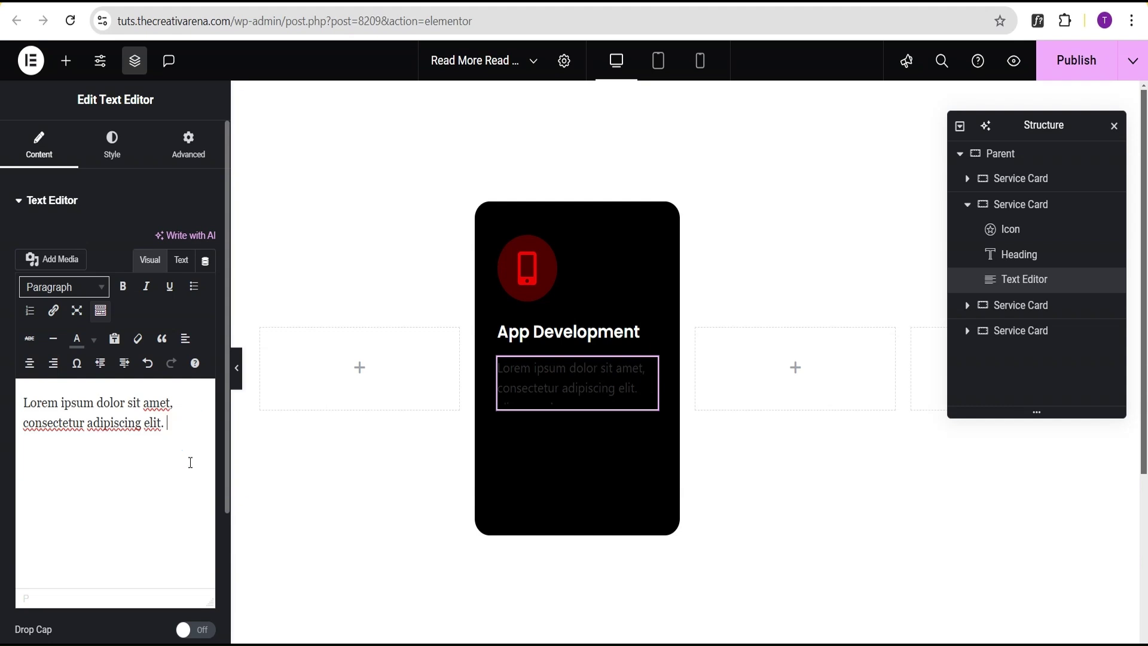
Step: Color the card's paragraph text white
click(112, 143)
click(206, 275)
drag(204, 467, 120, 343)
click(100, 287)
Step: Unlink the paragraph's margins and set the bottom margin to -10 px
click(185, 156)
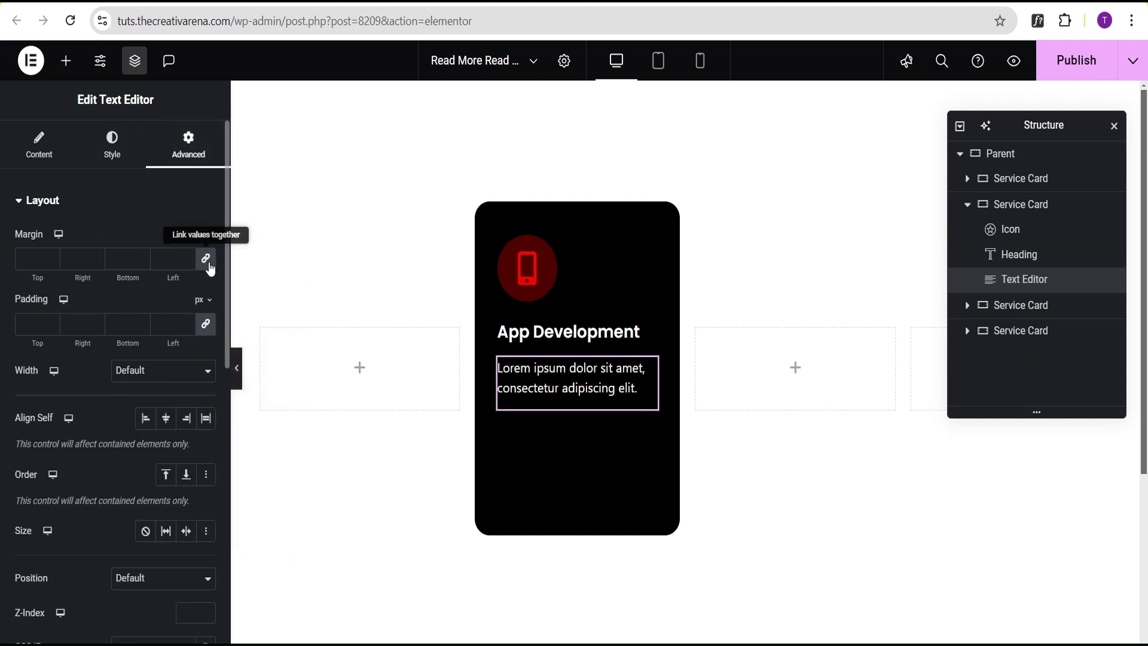
click(207, 263)
click(142, 263)
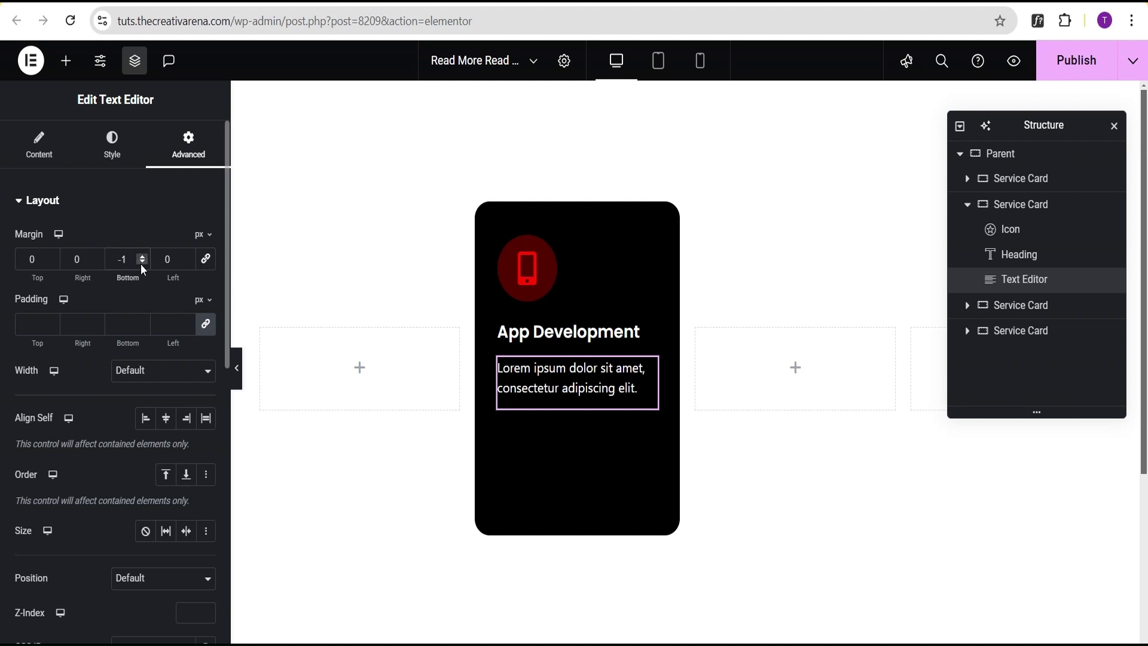
text(0)
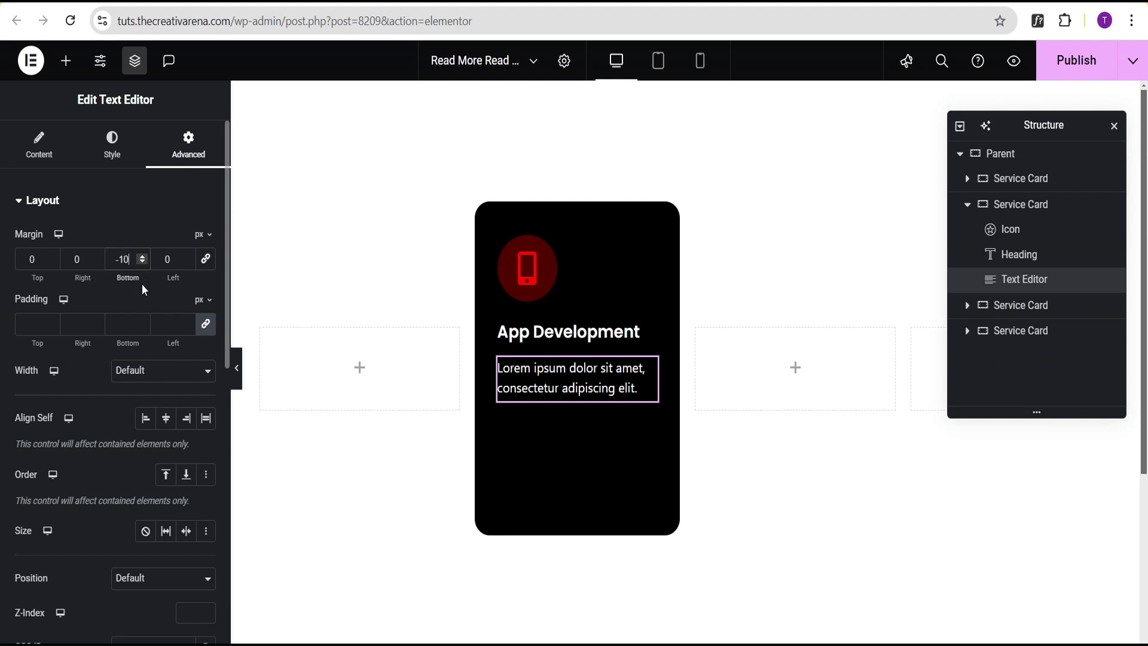
Step: Add a nested container below the paragraph inside the second Service Card
click(65, 60)
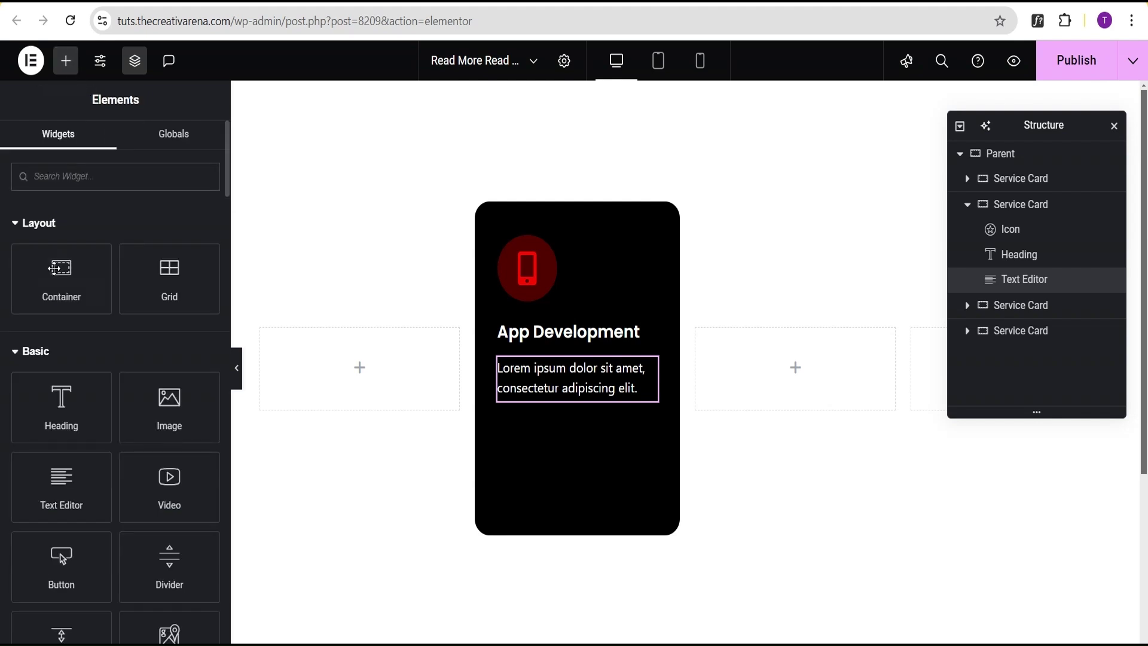
drag(54, 268, 546, 390)
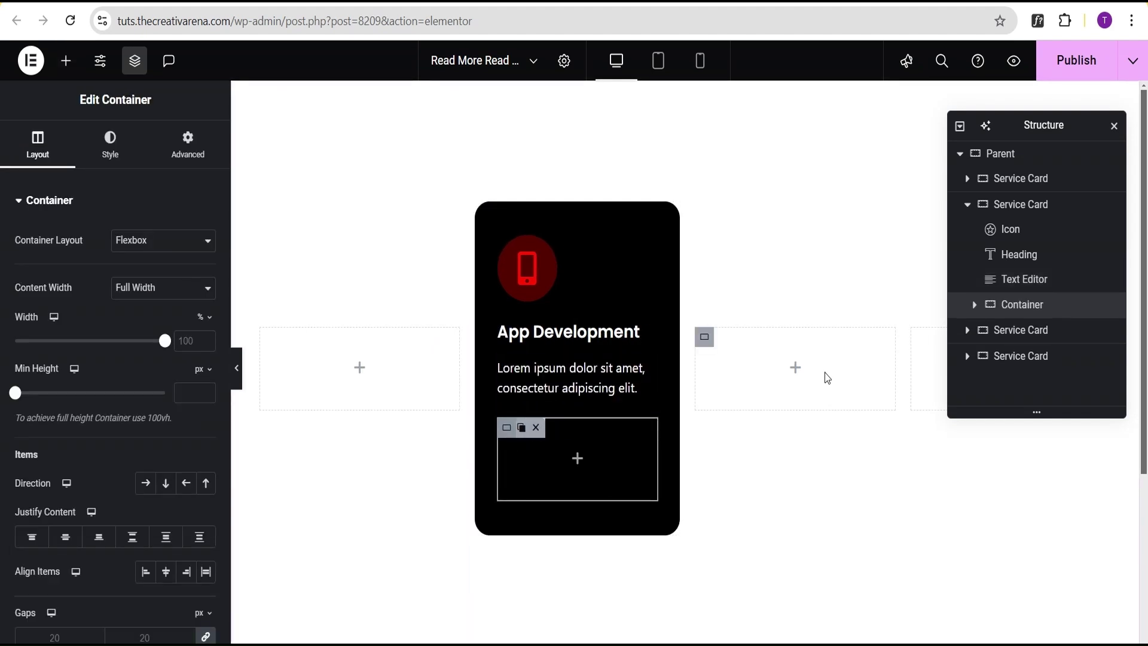
Step: Rename the nested container inside the second Service Card as "details area"
double_click(1030, 310)
text(de)
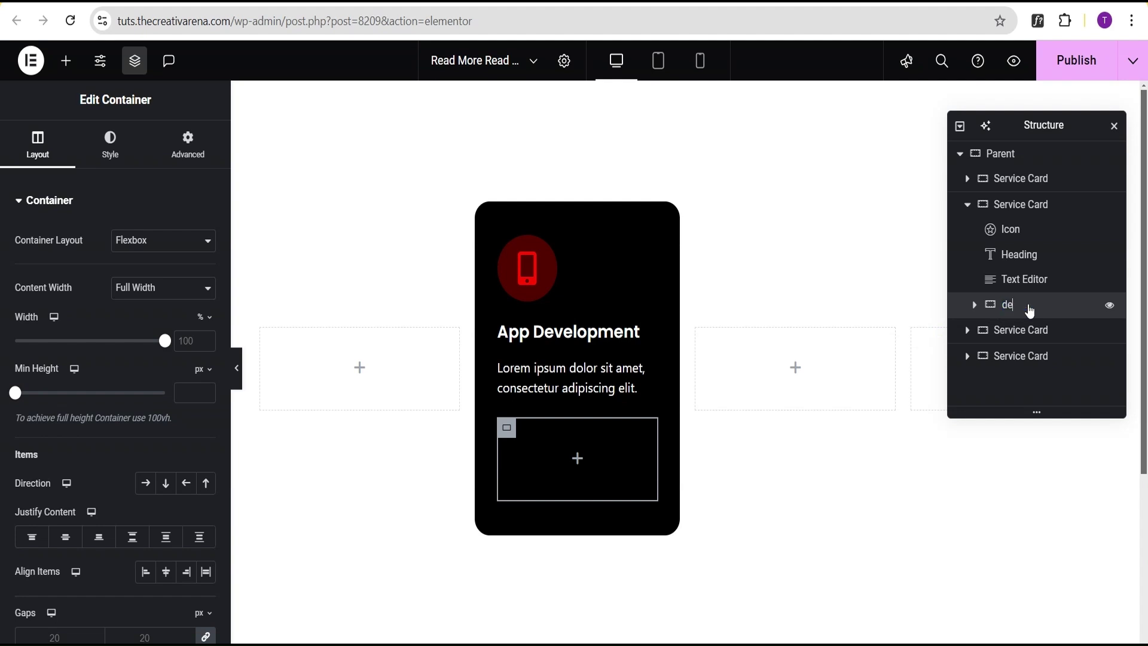
text(tails ar)
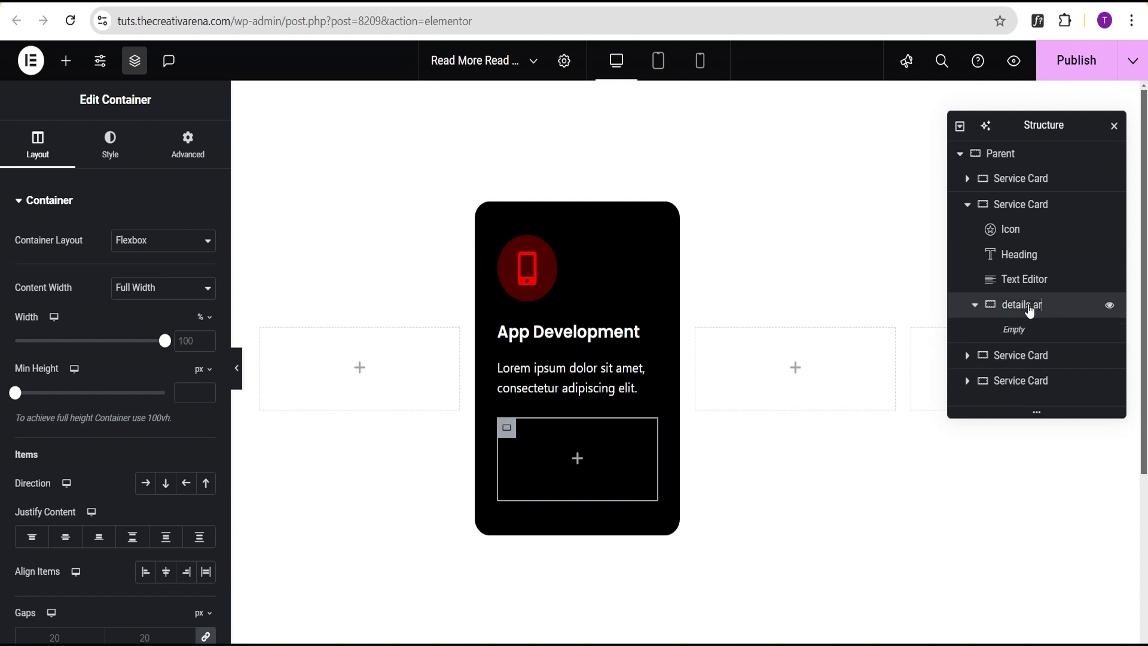
key(Return)
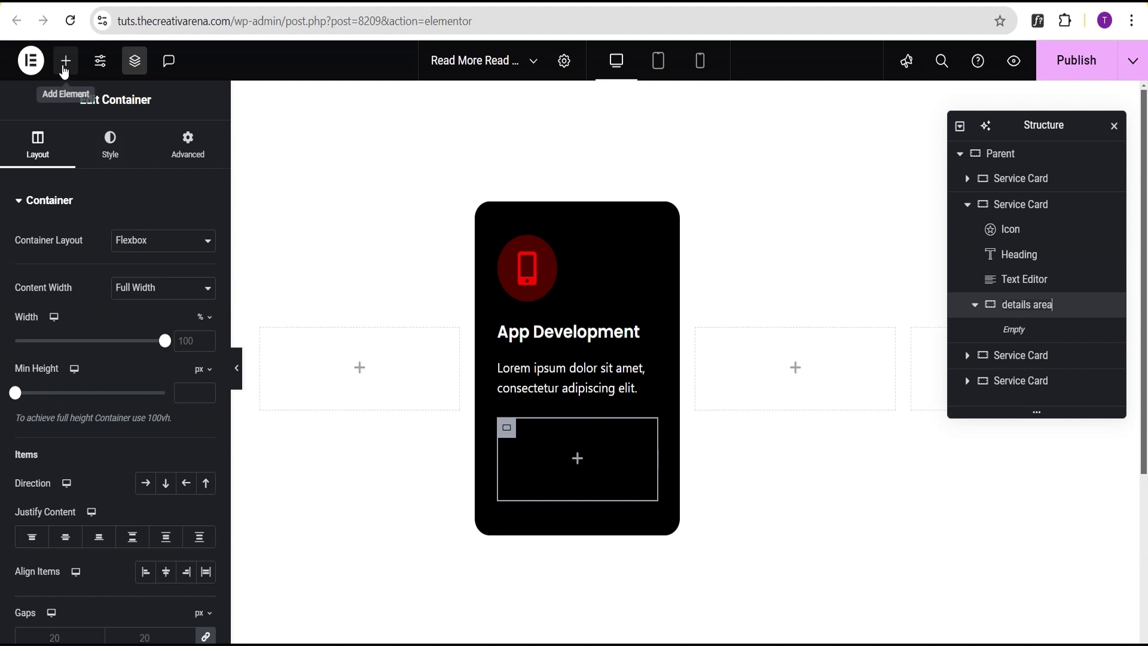
Step: Add a Text Editor widget inside the details area container and color its text white (#FFFFFF)
click(64, 67)
scroll(89, 292, down, 3)
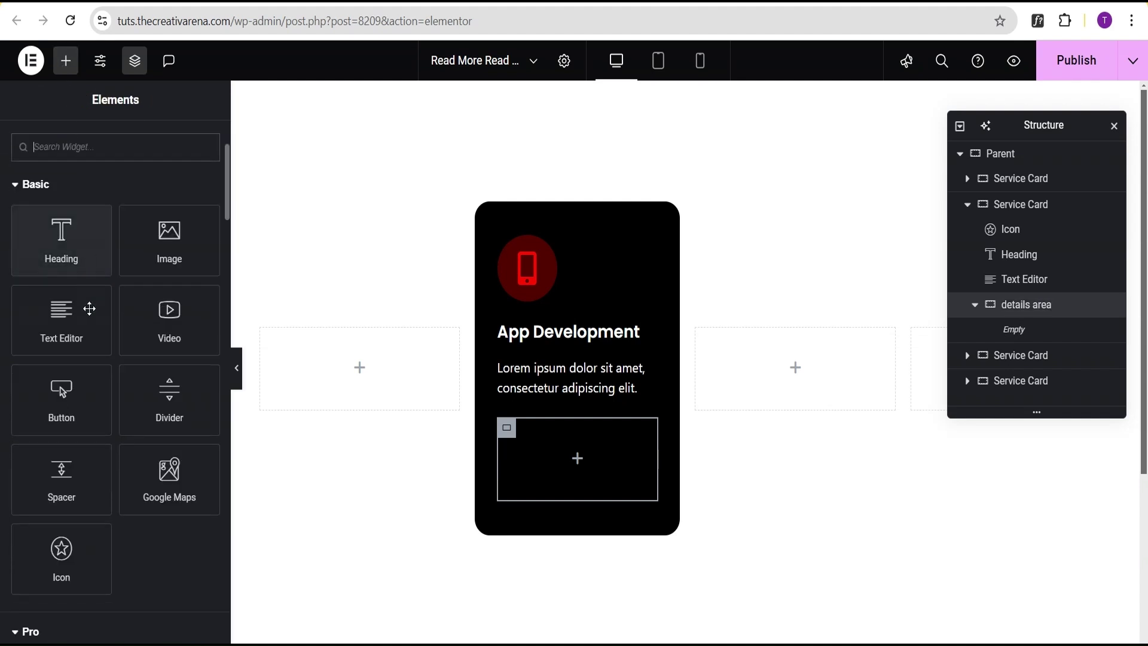
drag(65, 329, 576, 454)
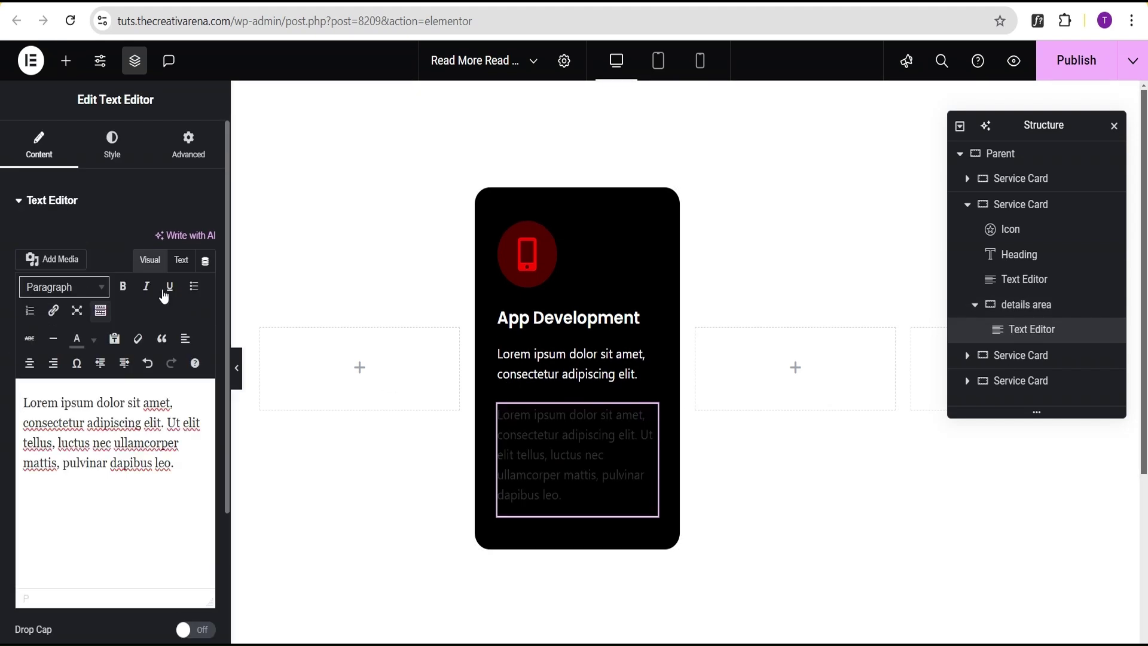
click(111, 143)
click(207, 276)
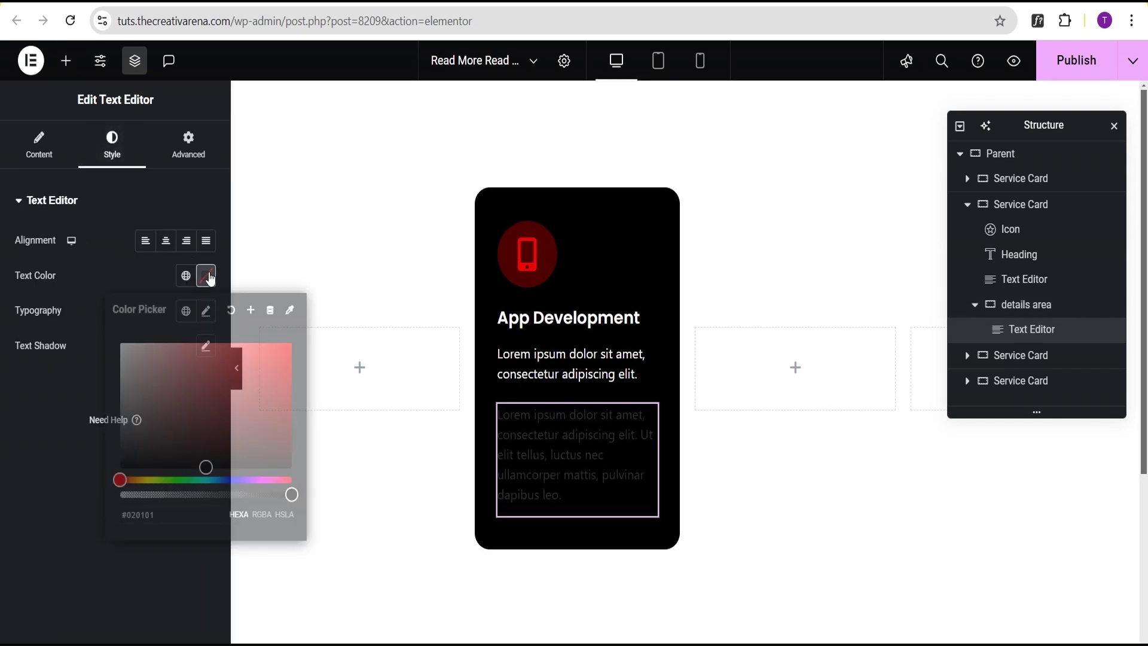
drag(206, 467, 108, 311)
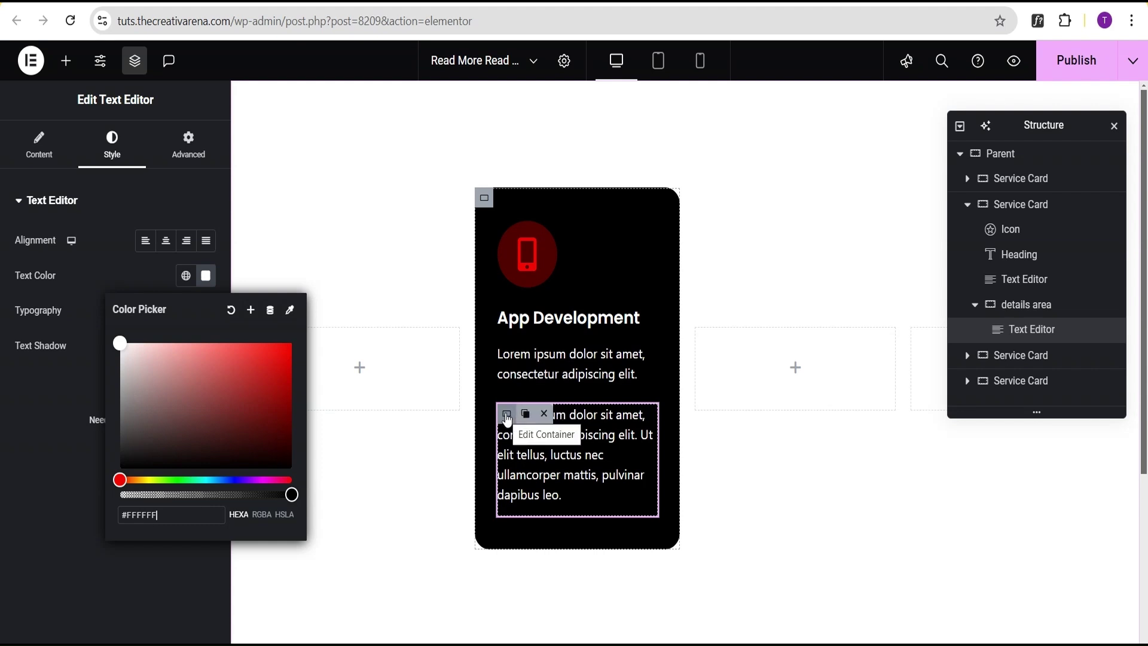
Step: Unlink the details area container's margins, set the top margin to -10 px, and preview the card
click(507, 421)
click(183, 154)
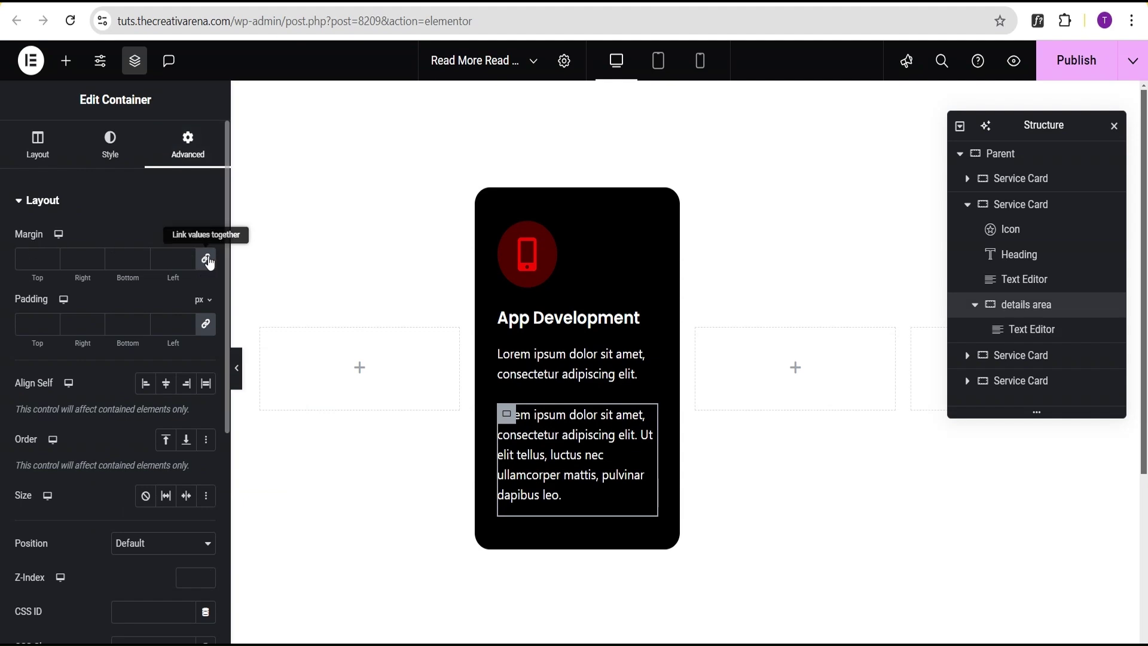
click(206, 259)
click(53, 263)
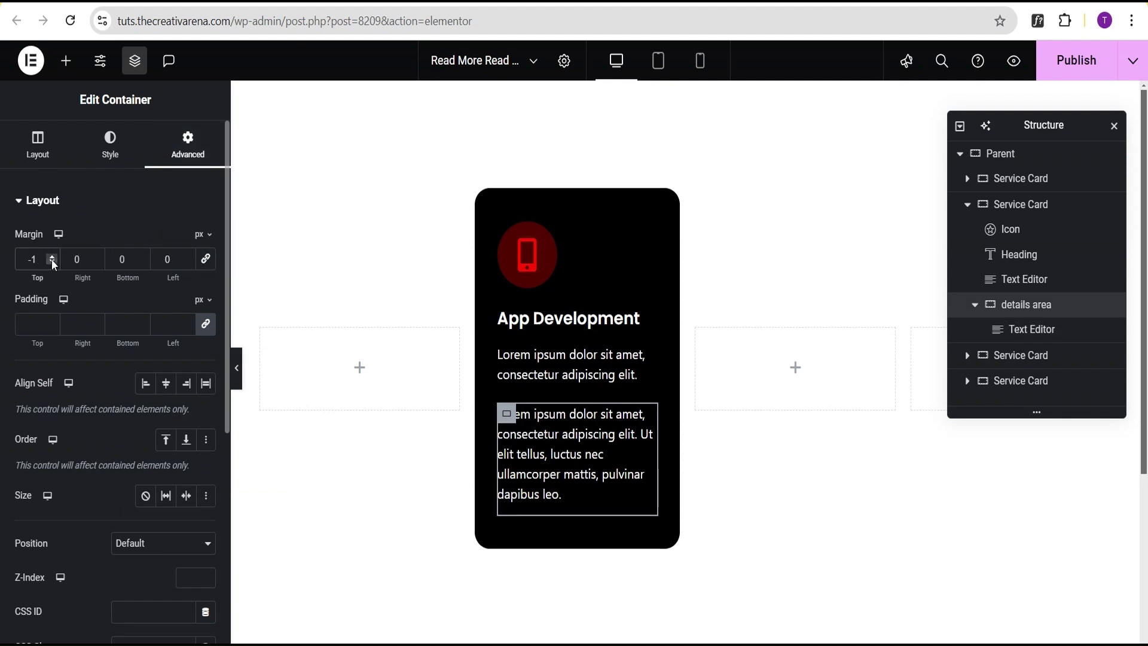
text(0)
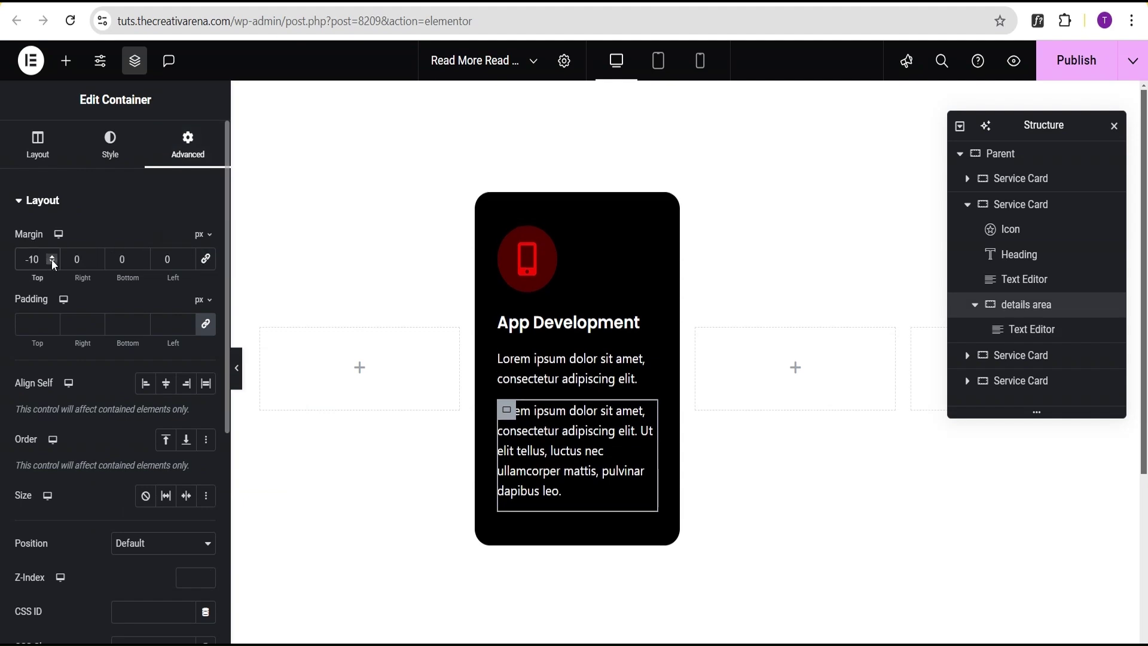
click(237, 369)
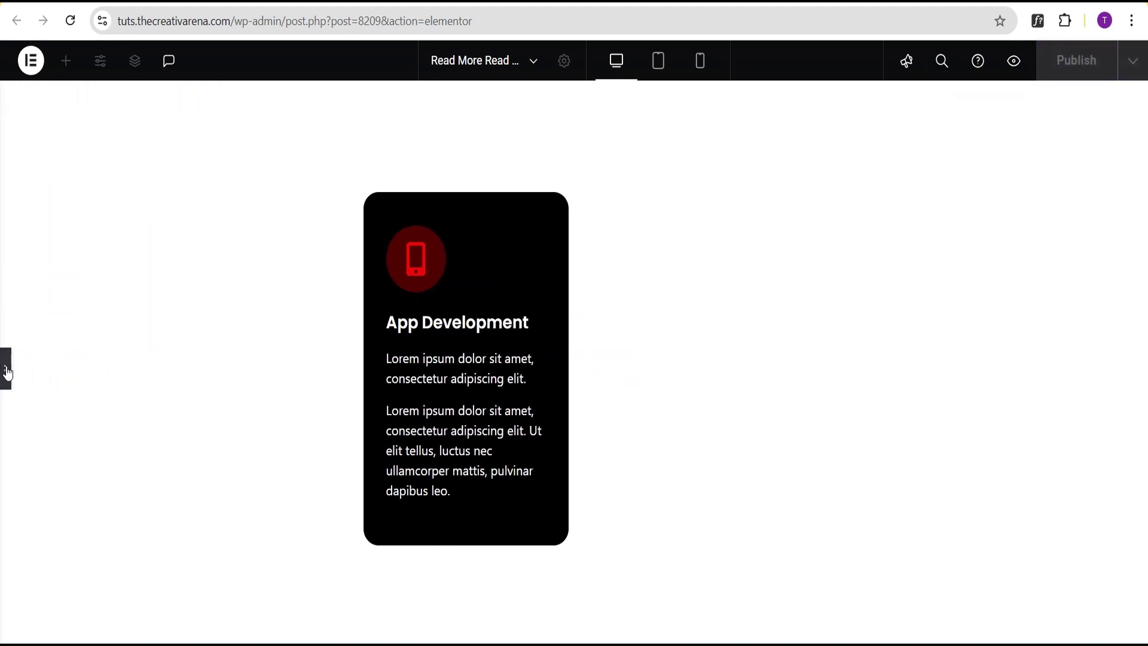
Step: Tighten the details area container's top margin to -20 px and preview the card's spacing
click(7, 371)
click(52, 262)
click(52, 262)
click(52, 262)
click(52, 261)
click(52, 262)
click(52, 262)
click(52, 262)
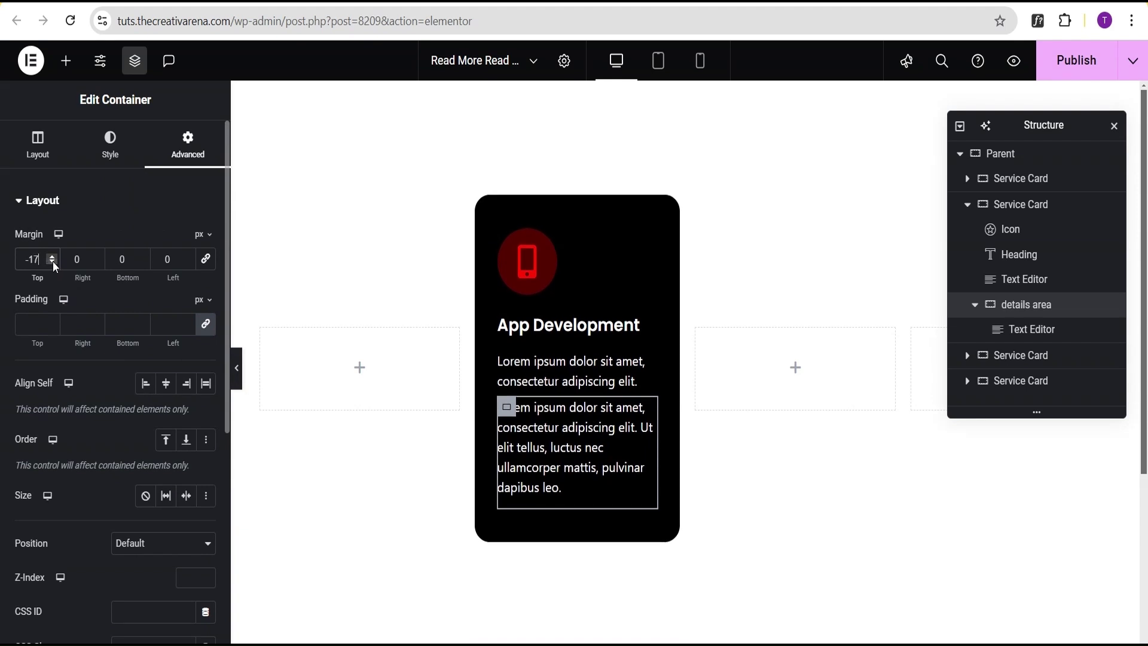
click(52, 262)
click(52, 262)
click(52, 262)
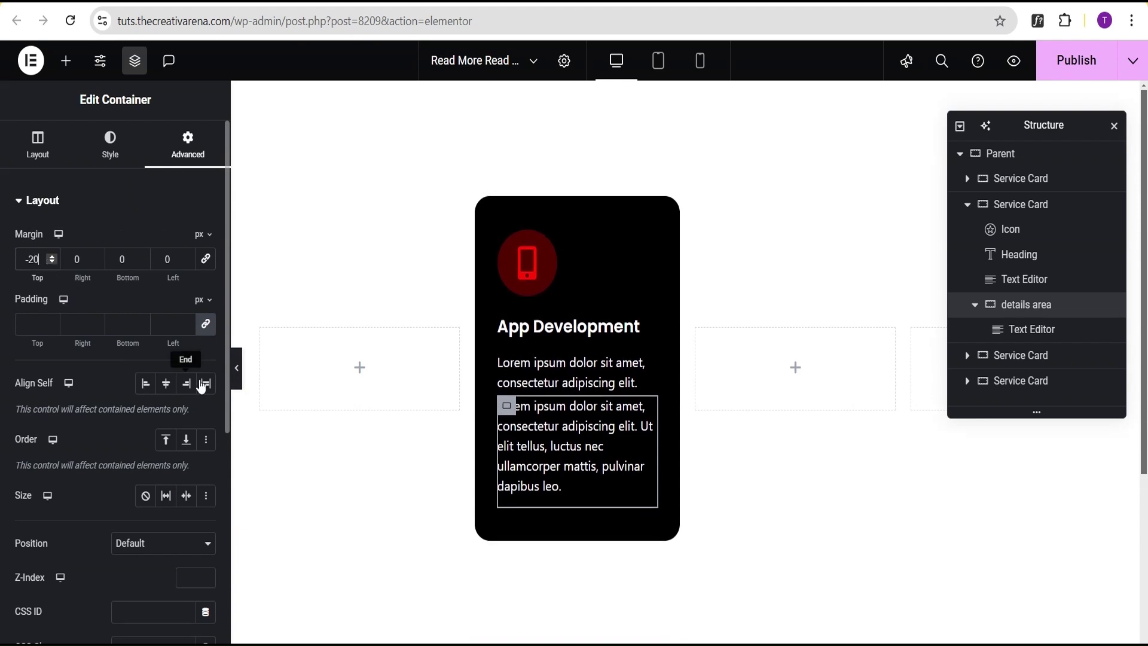
click(237, 374)
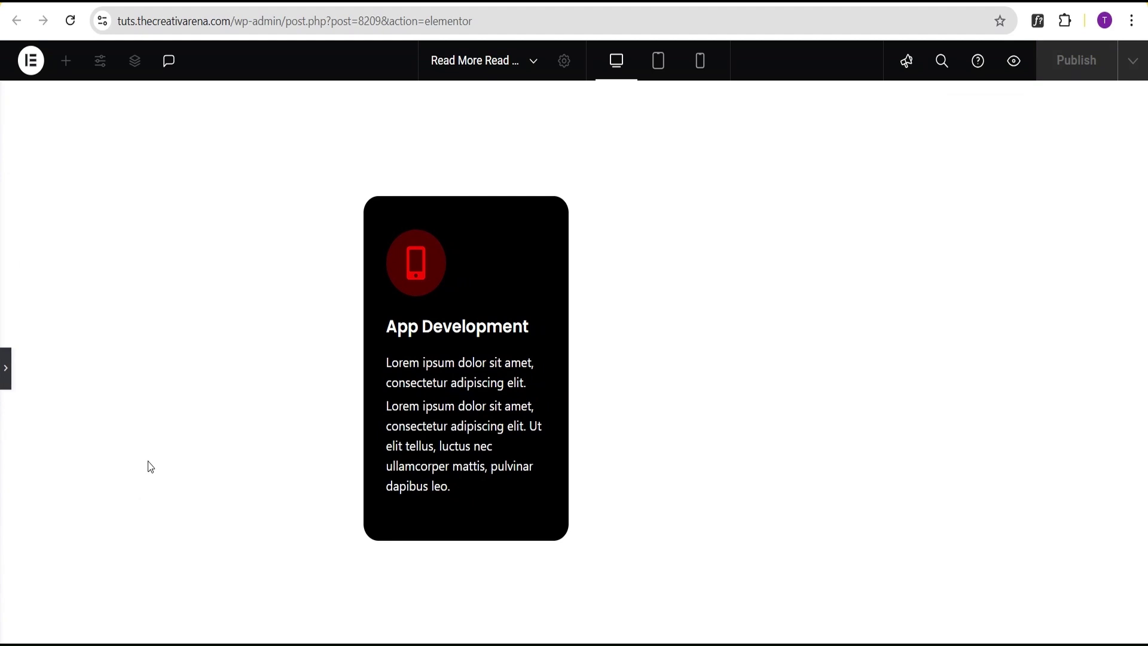
click(5, 367)
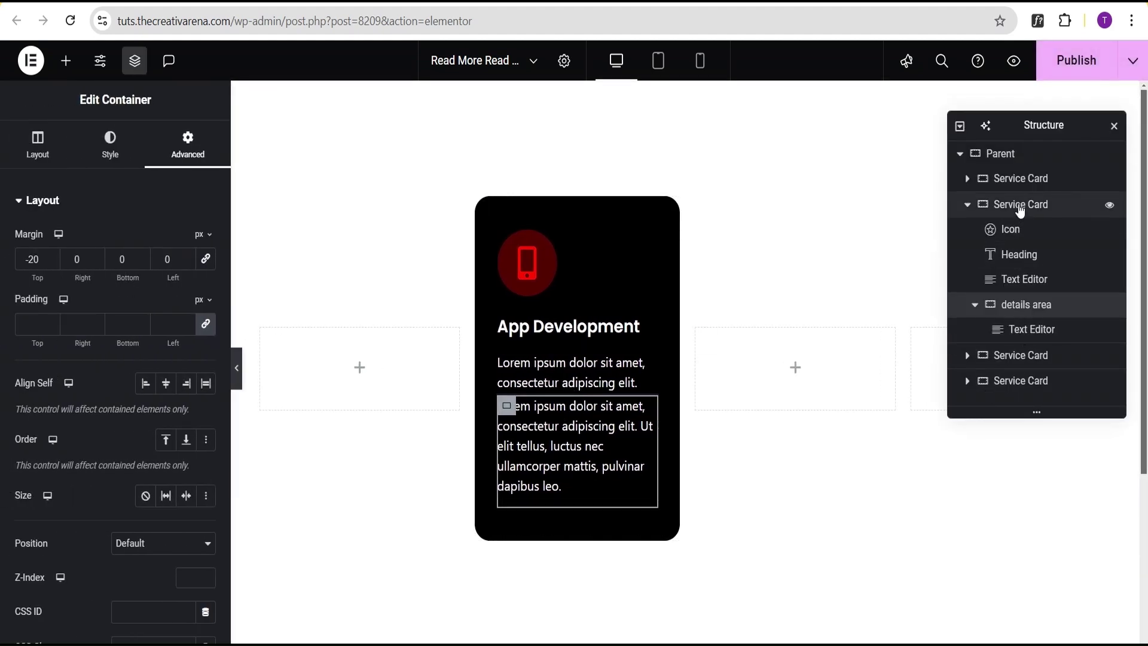
Step: Add a Button widget below the details area in the second Service Card and label it "Read More"
click(1022, 206)
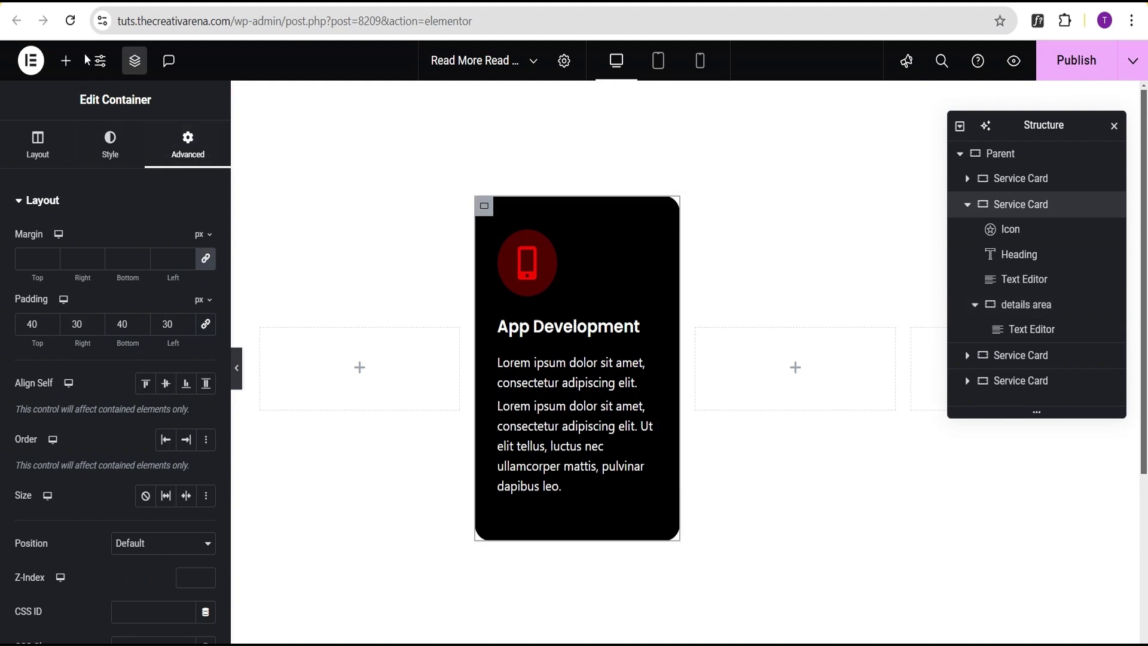
click(58, 76)
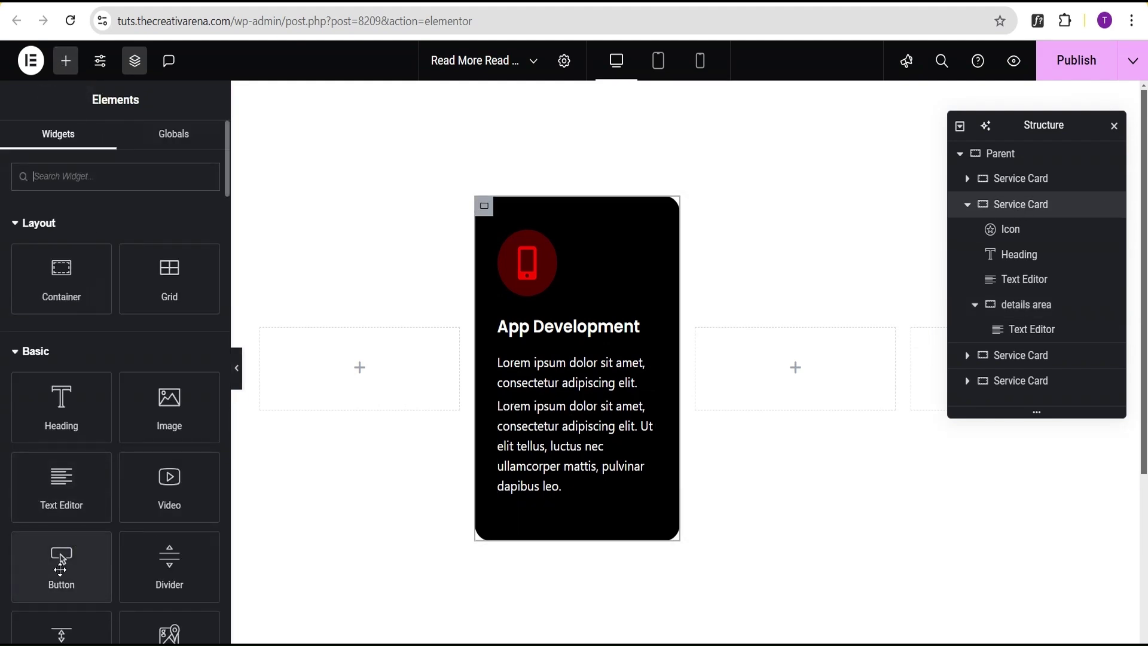
click(61, 575)
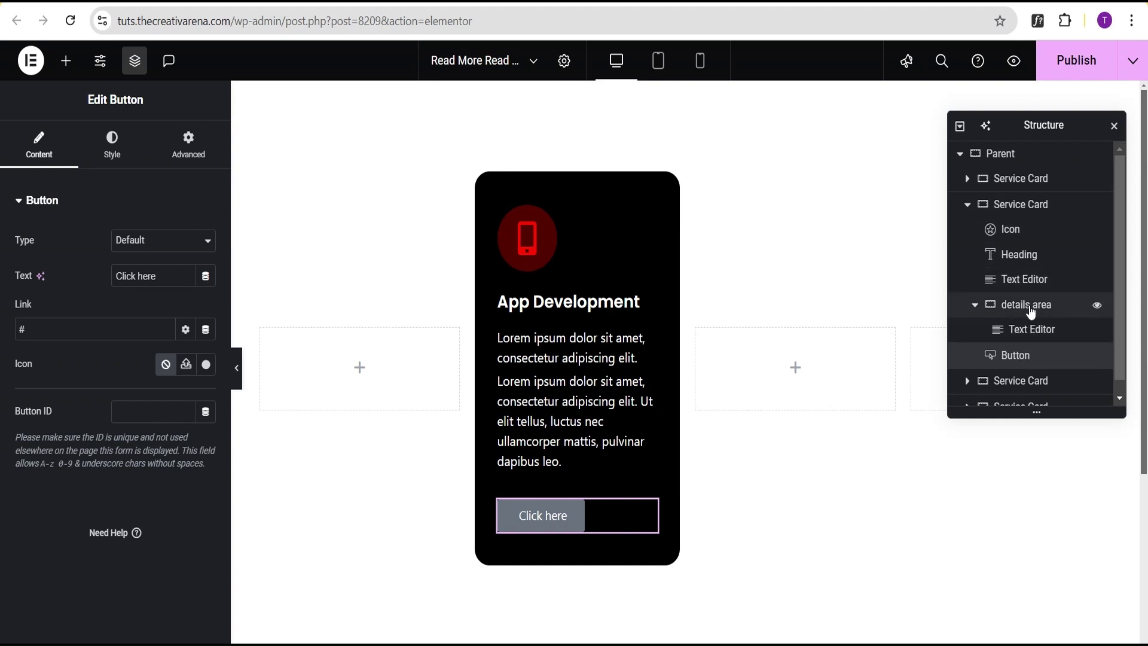
click(975, 305)
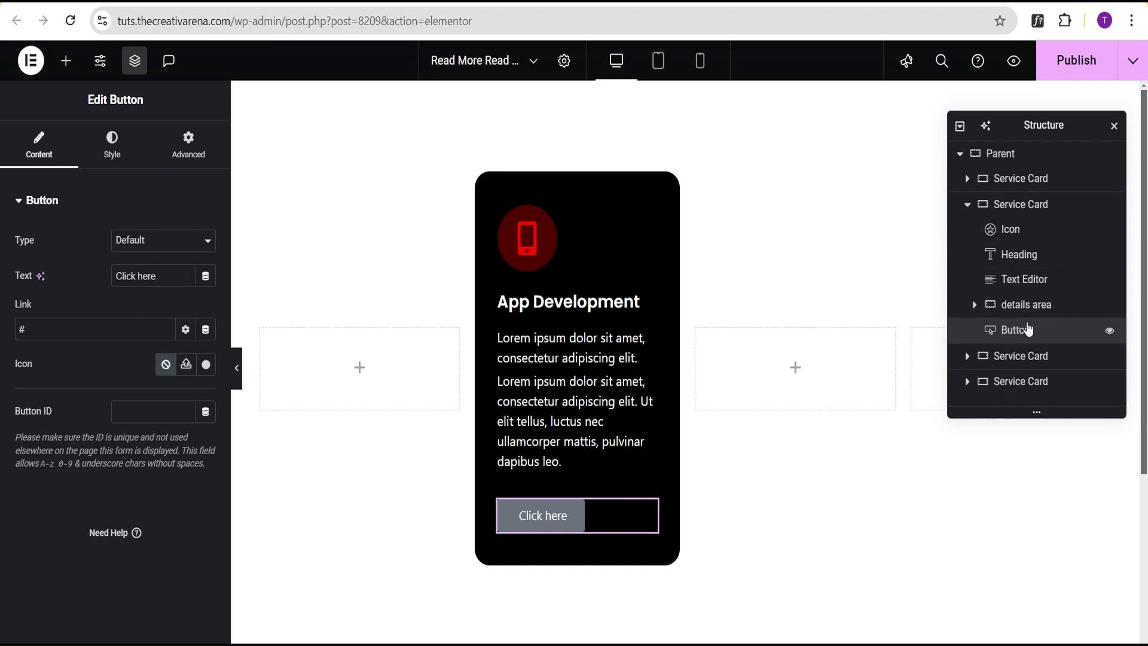
drag(157, 278, 89, 279)
text(Re)
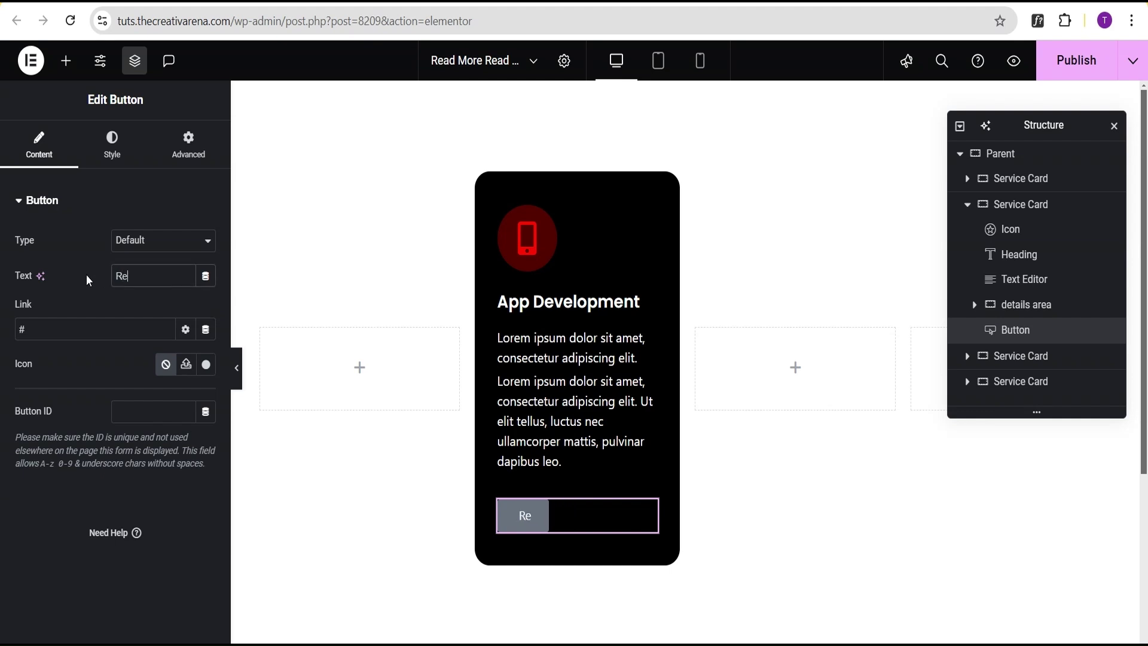
text(ad More)
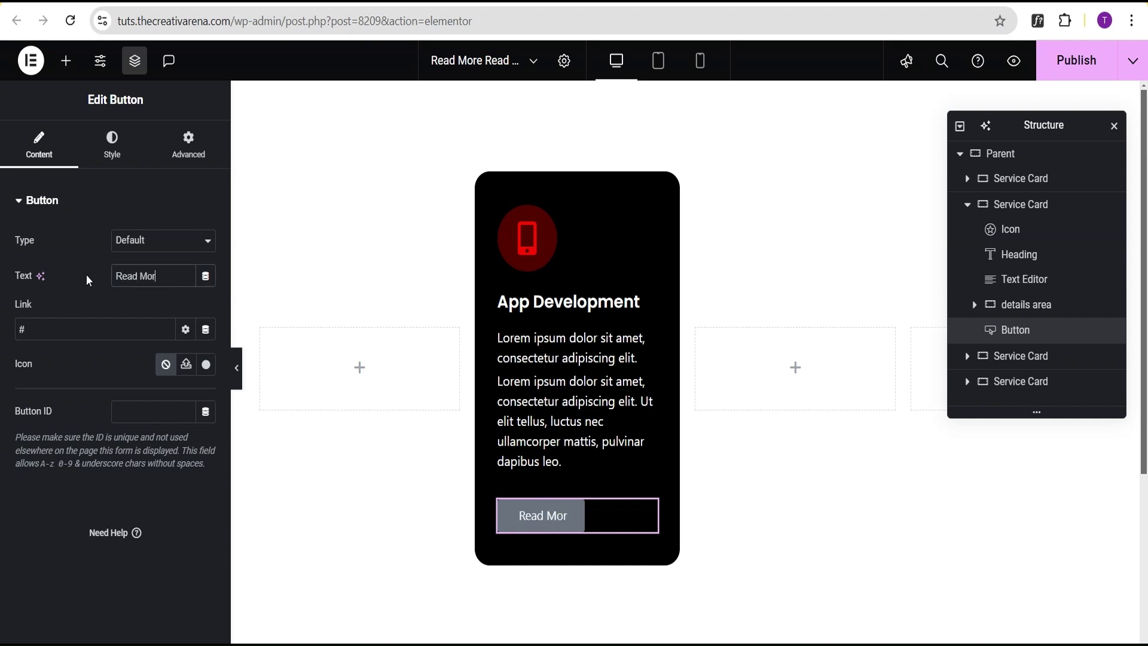
Step: Find the plain down arrow in the icon library and insert it as the Read More button's icon
click(206, 365)
click(487, 125)
text(arr)
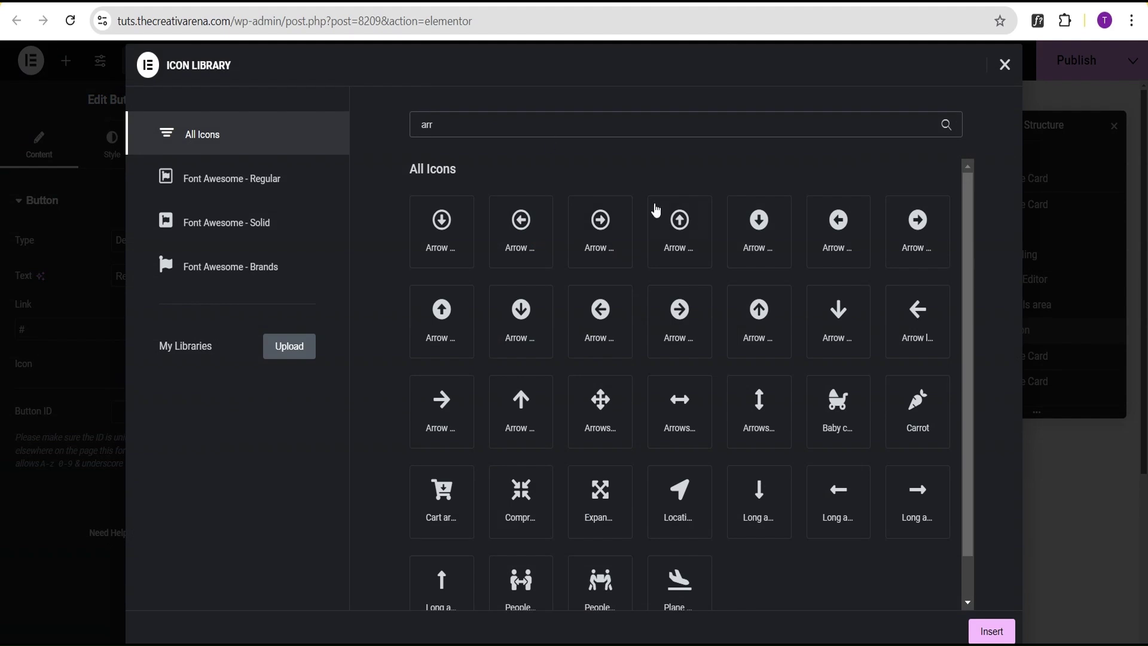
click(831, 330)
click(992, 634)
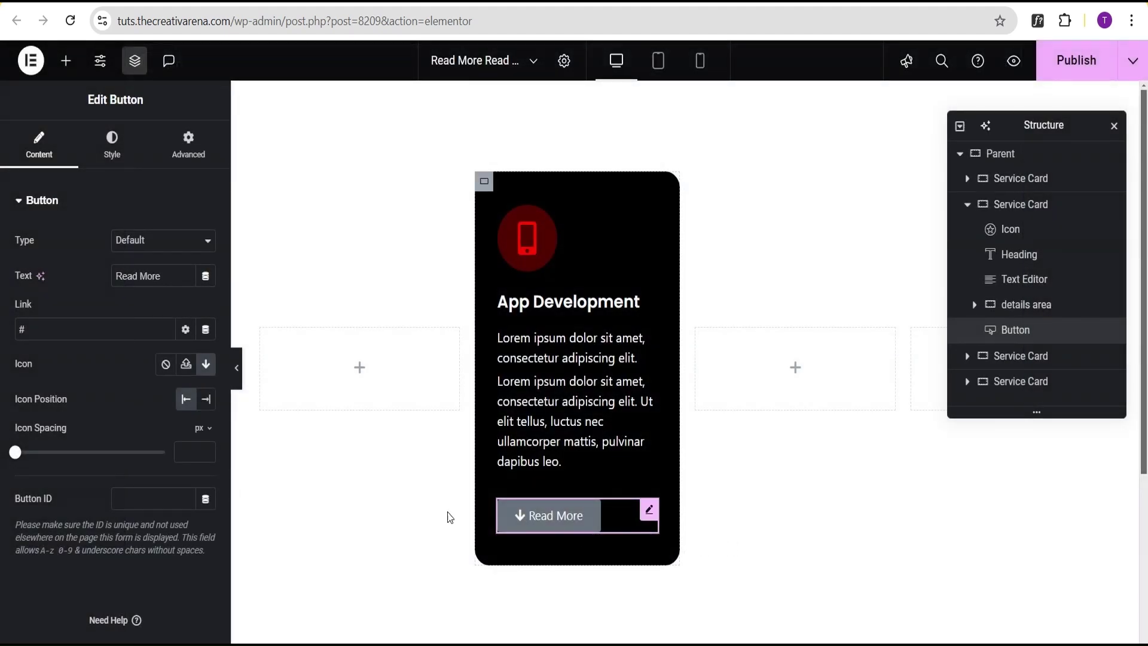
Step: Make the Read More button's background color fully transparent
click(111, 157)
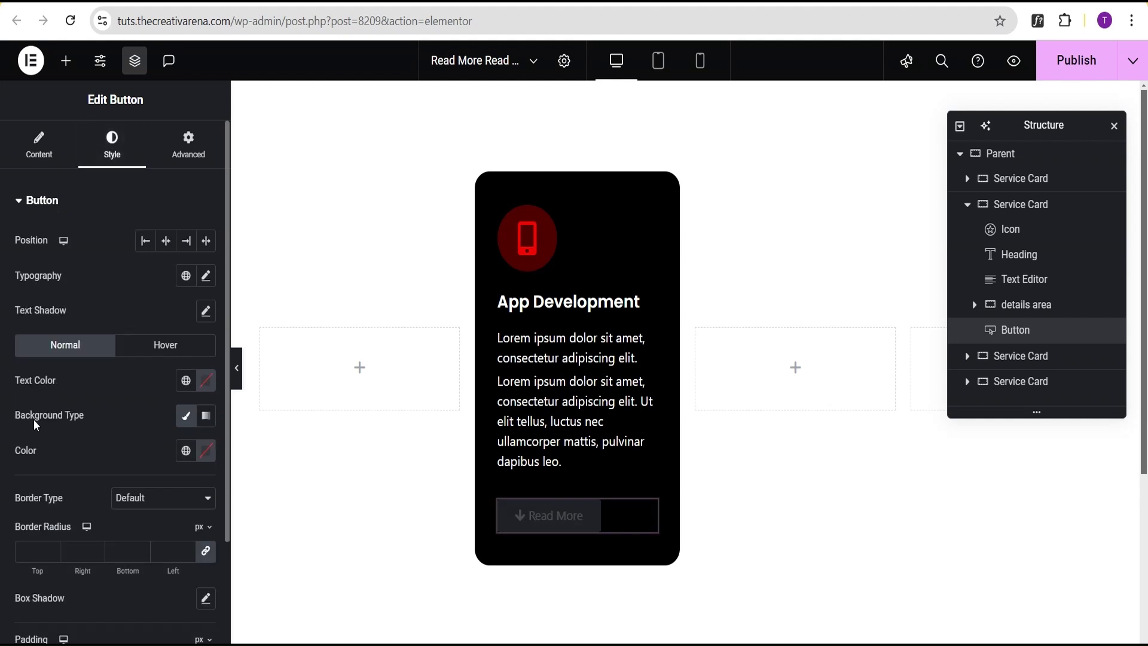
click(206, 450)
drag(291, 387, 100, 391)
click(82, 455)
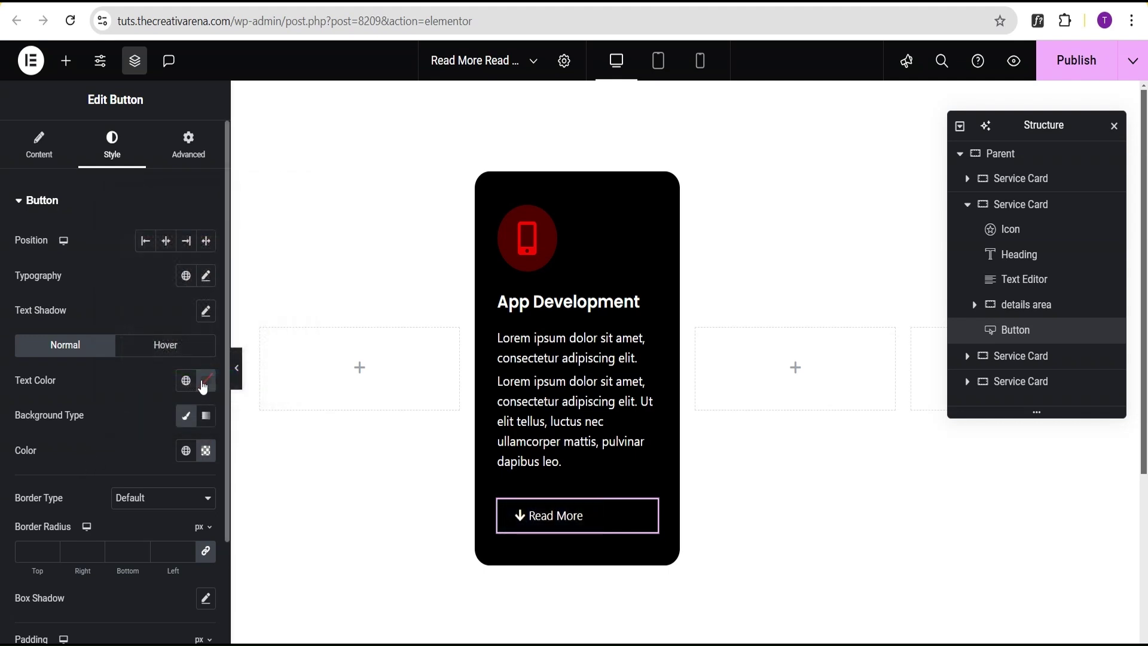
Step: Color the Read More button's text red (#FF0303) and set its padding to 0 px on all sides
click(205, 382)
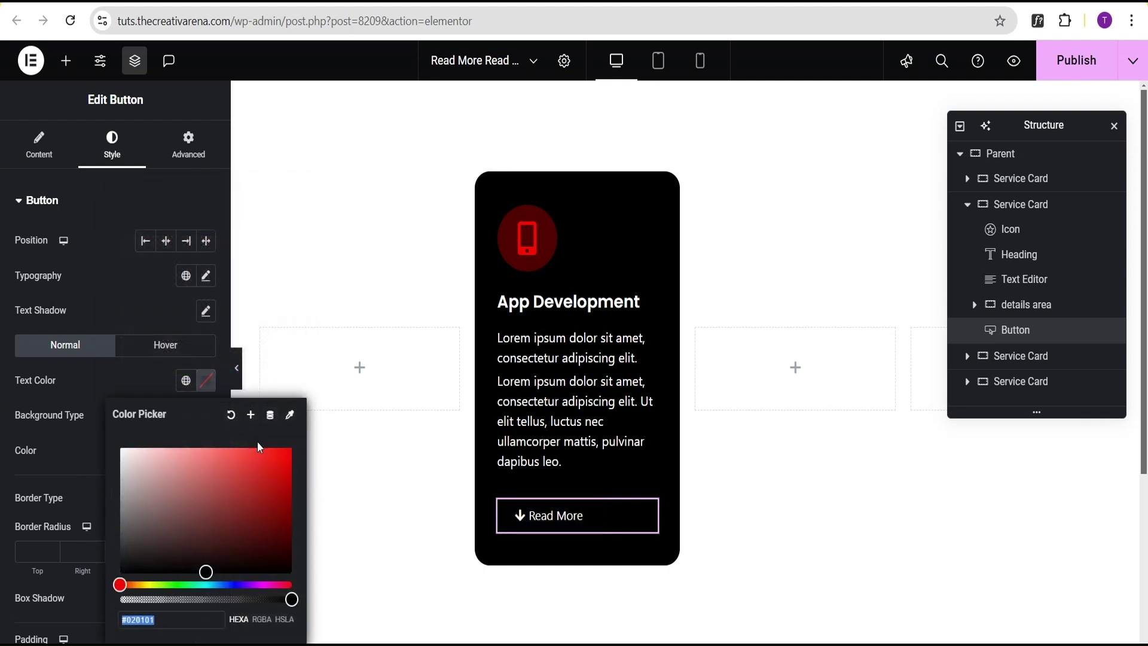
drag(207, 573, 291, 448)
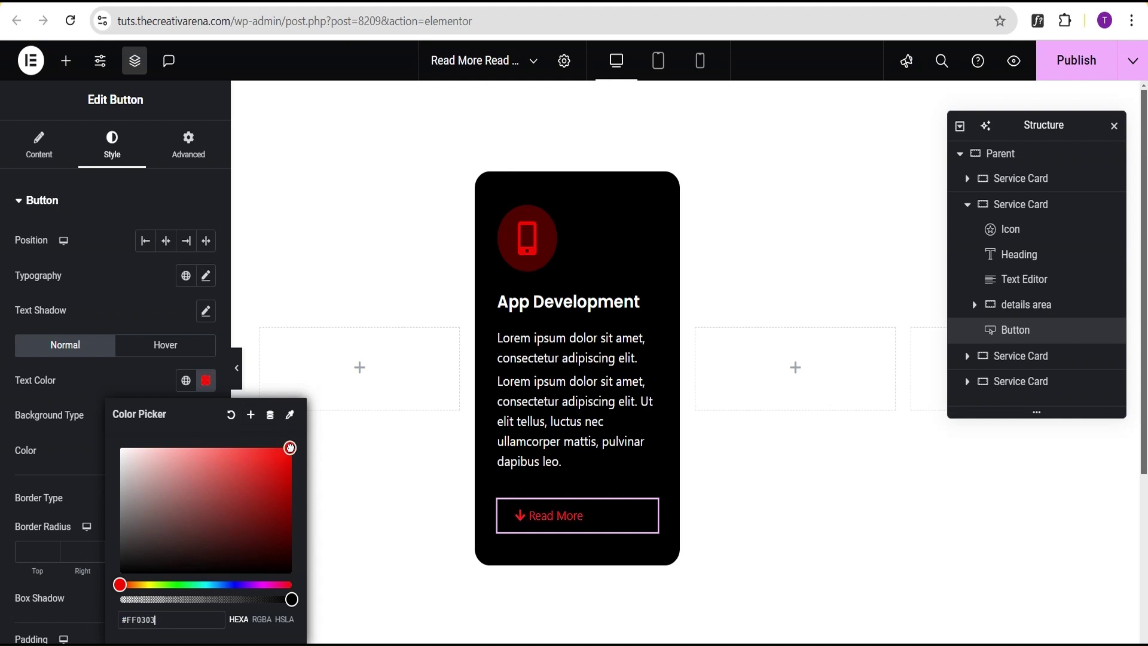
click(67, 378)
scroll(87, 451, down, 3)
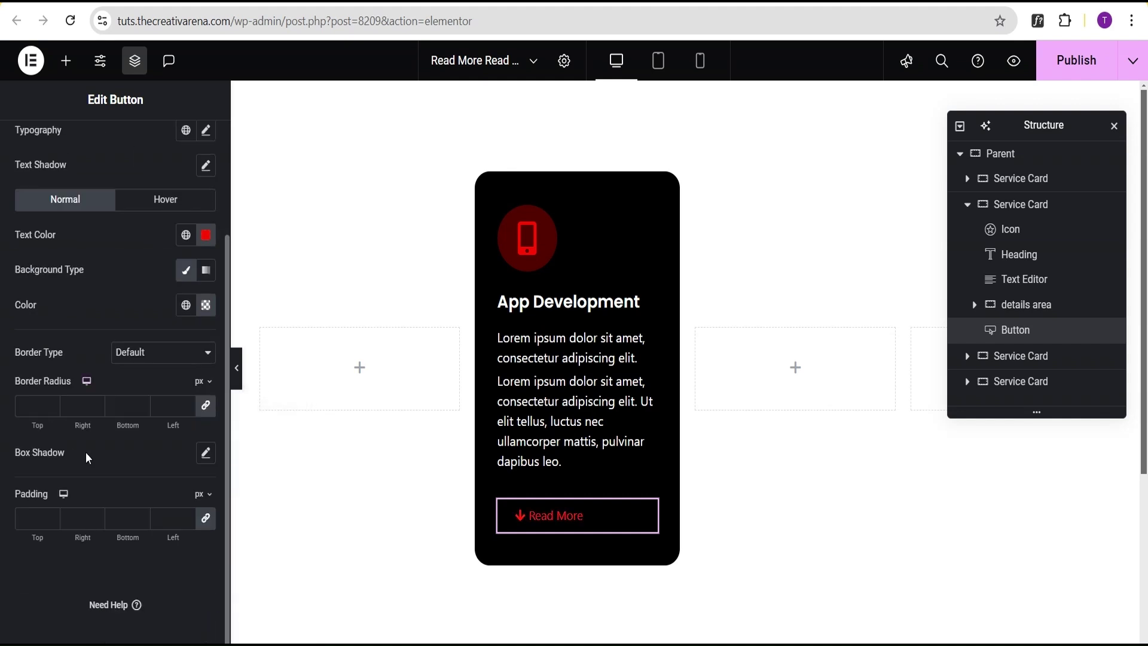
click(206, 519)
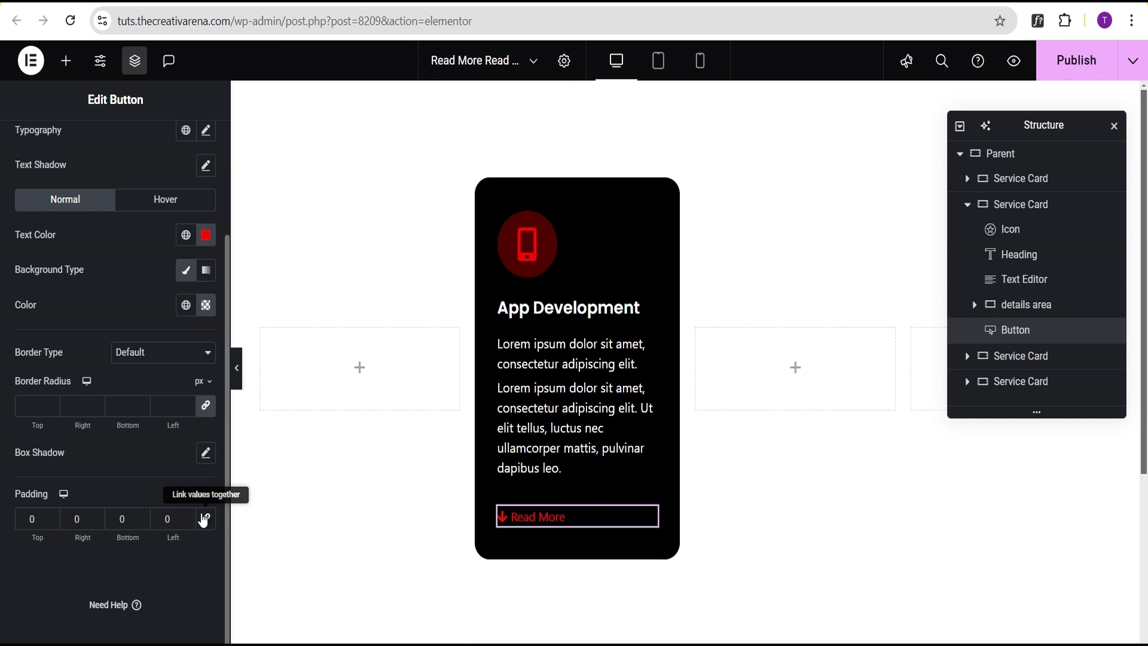
Step: Duplicate the Read More button and change the copy's text to "Read Less"
mouse_move(648, 517)
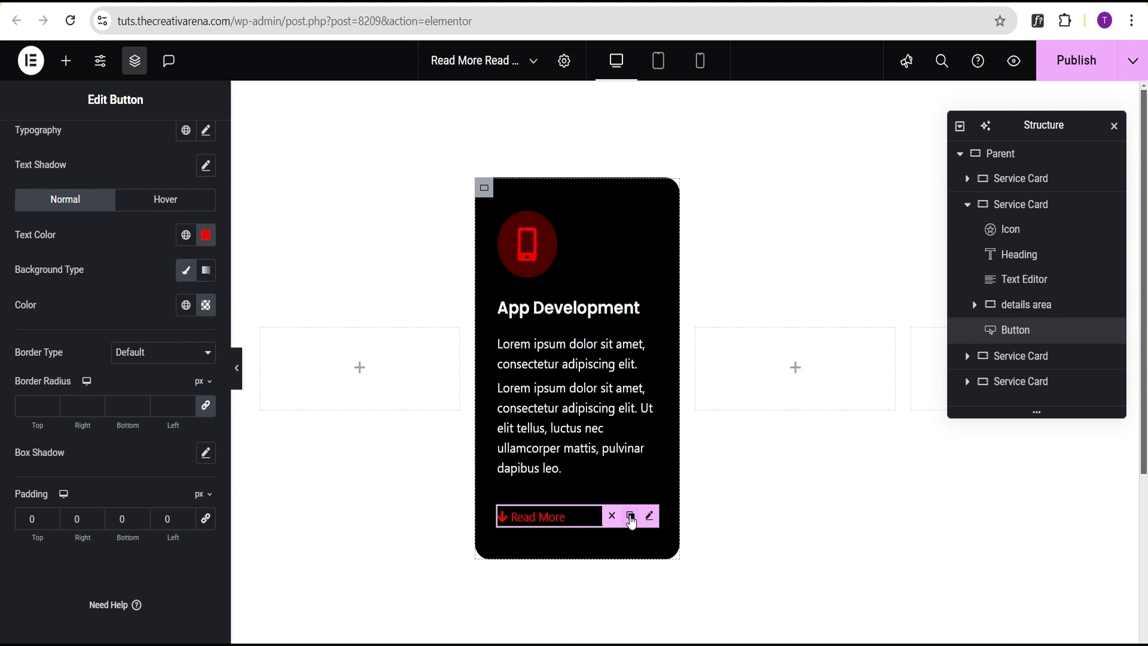
click(630, 516)
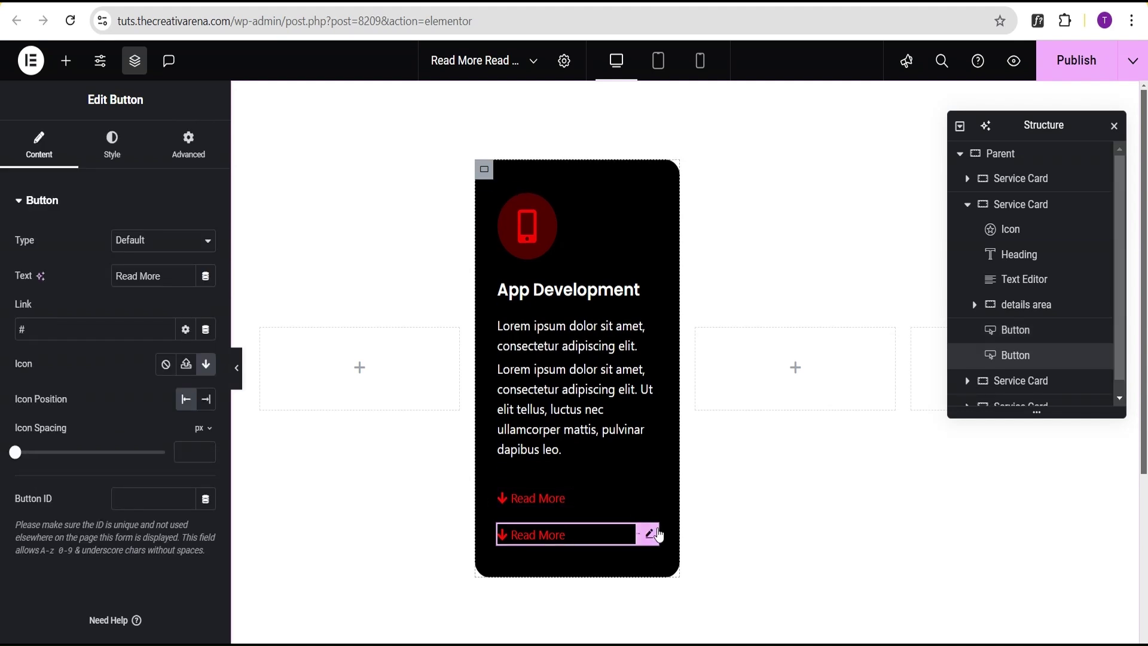
drag(163, 274, 146, 277)
text(Less)
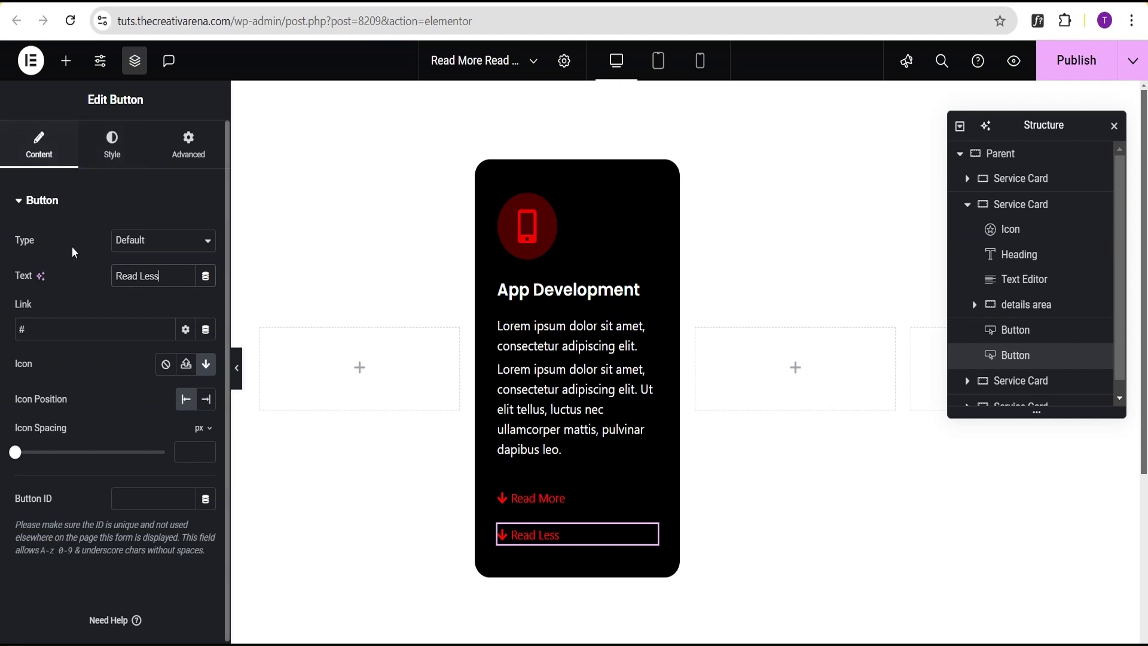
Step: Replace the Read Less button's icon with the plain up arrow from the icon library
click(207, 365)
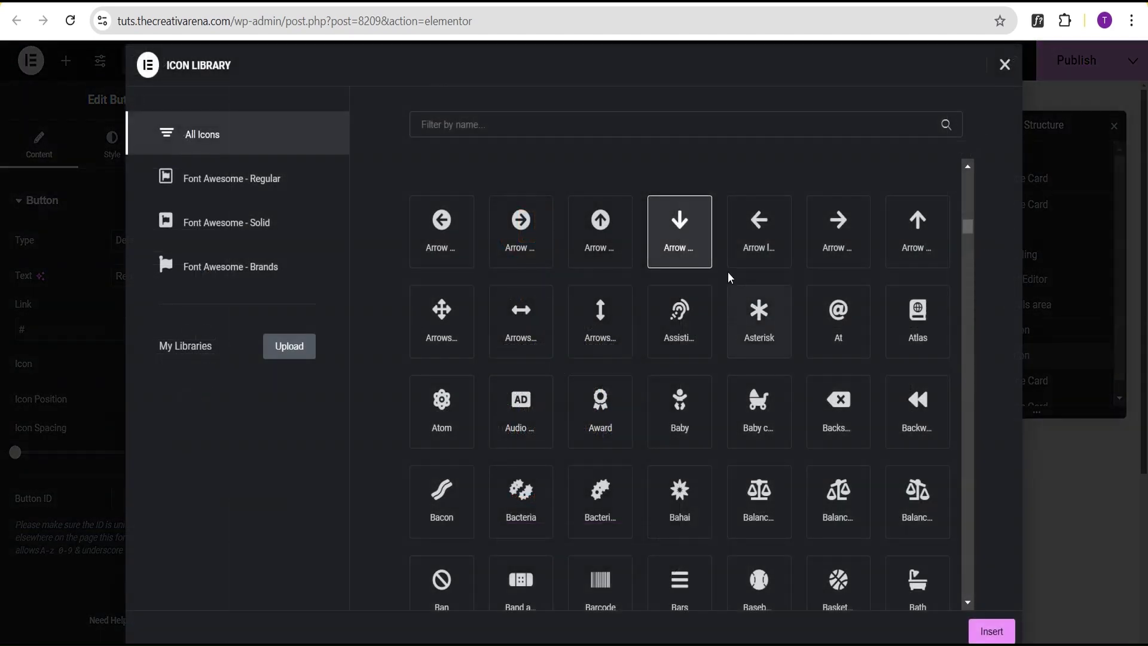
click(917, 239)
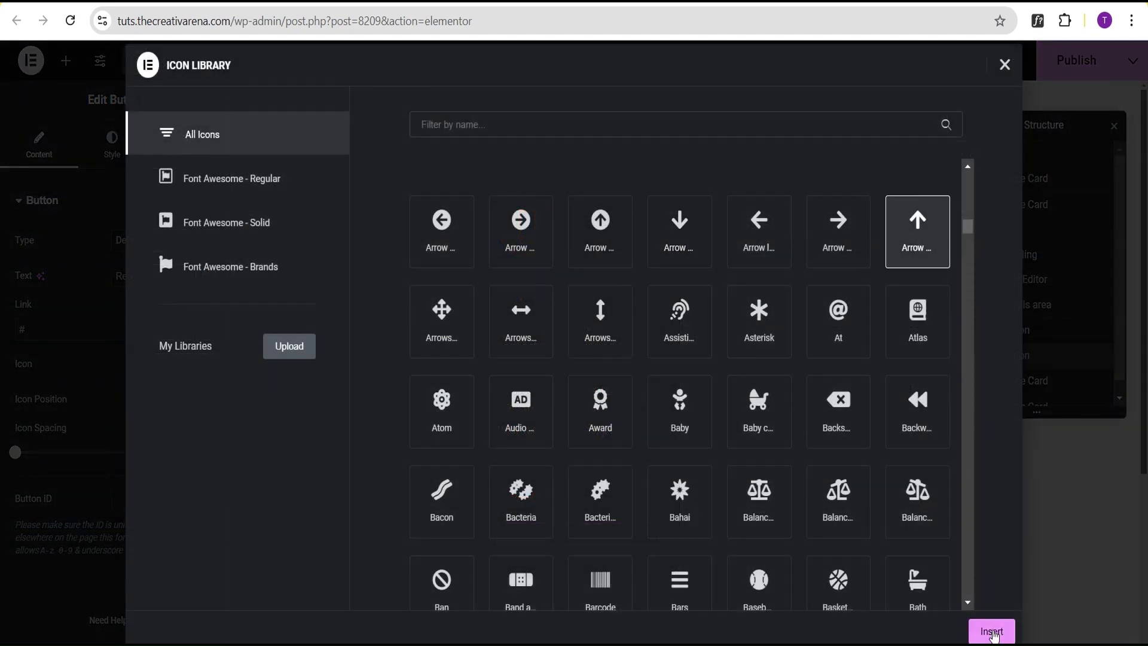
click(992, 632)
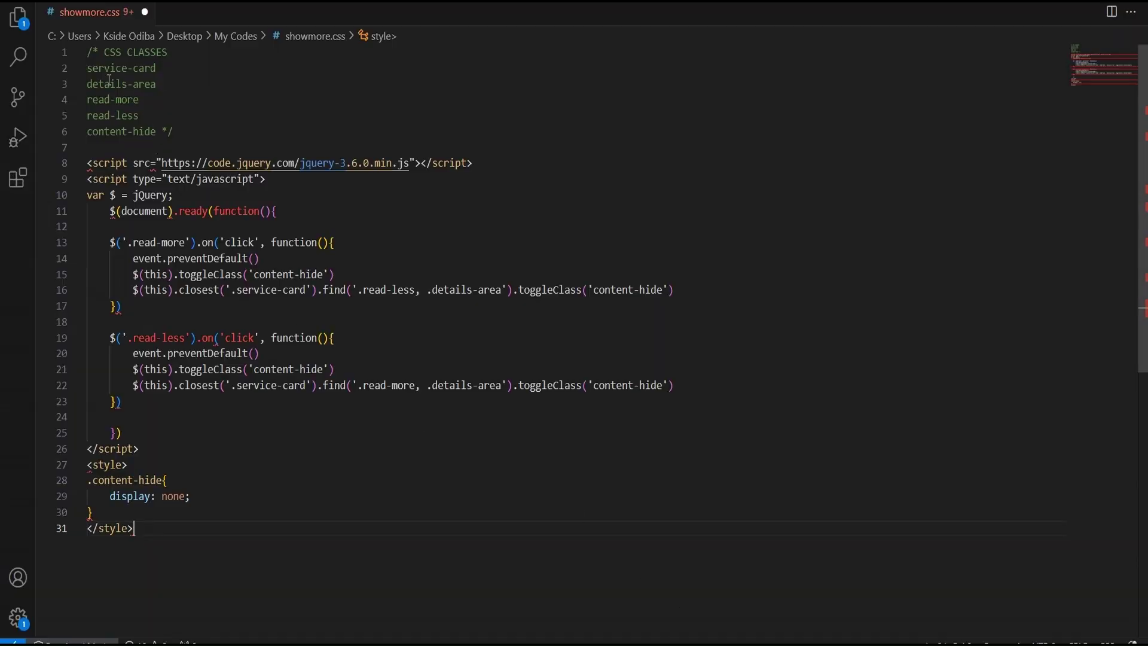
Step: Copy the class name service-card from showmore.css in VS Code and assign it as the App Development card container's CSS class in Elementor
drag(158, 68, 89, 65)
key(ctrl+c)
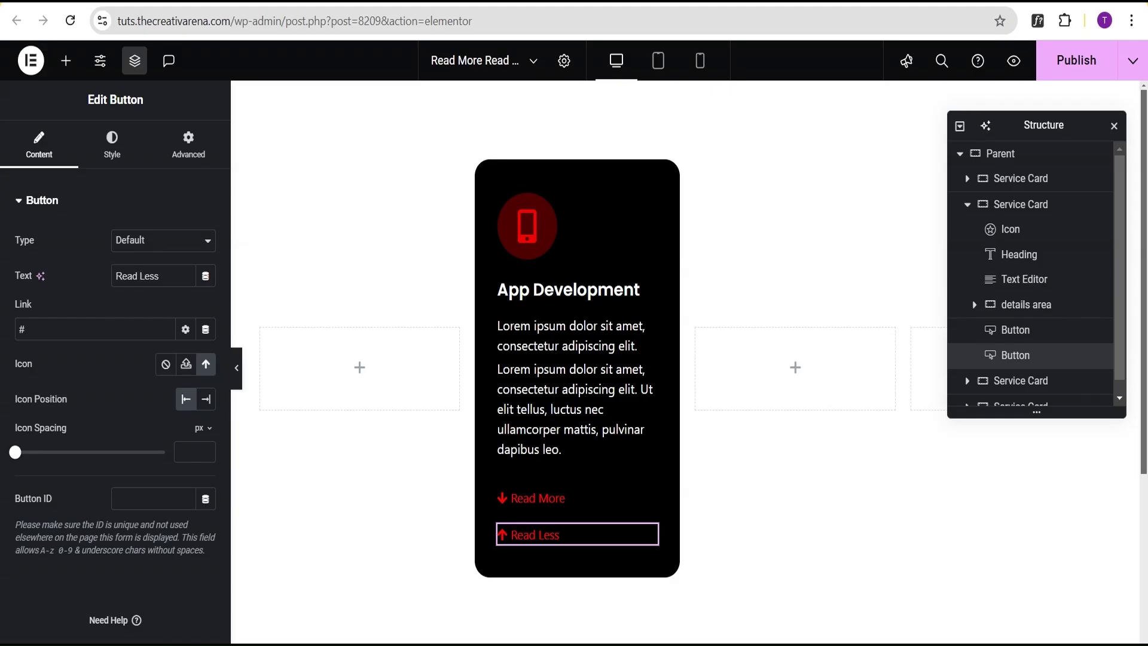
click(1023, 207)
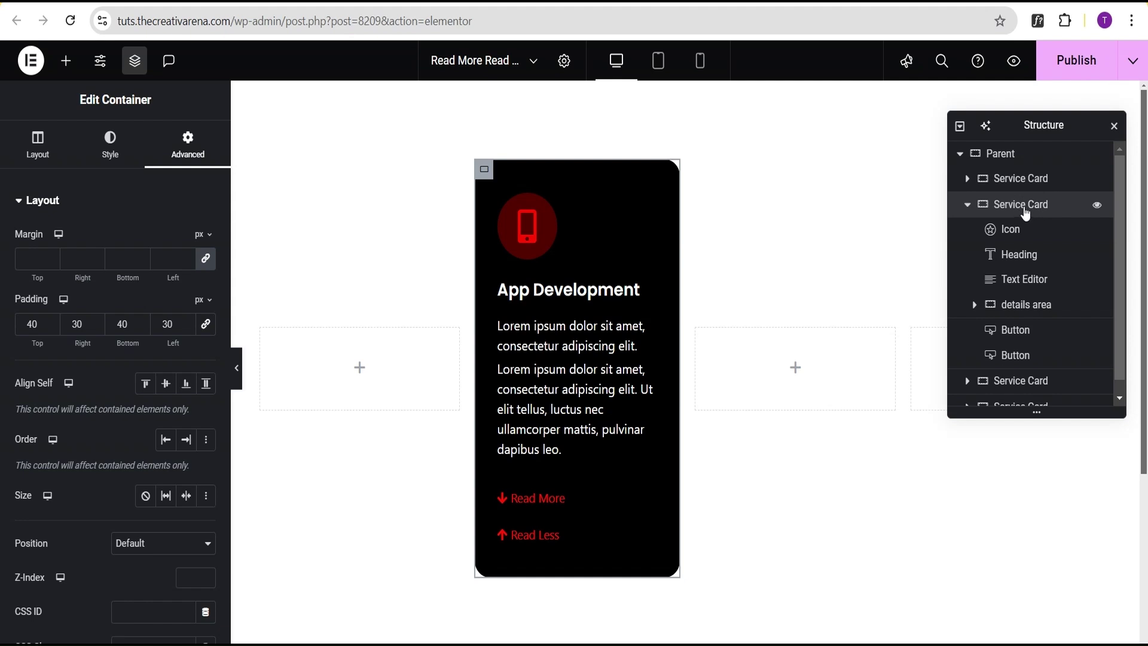
scroll(181, 452, down, 1)
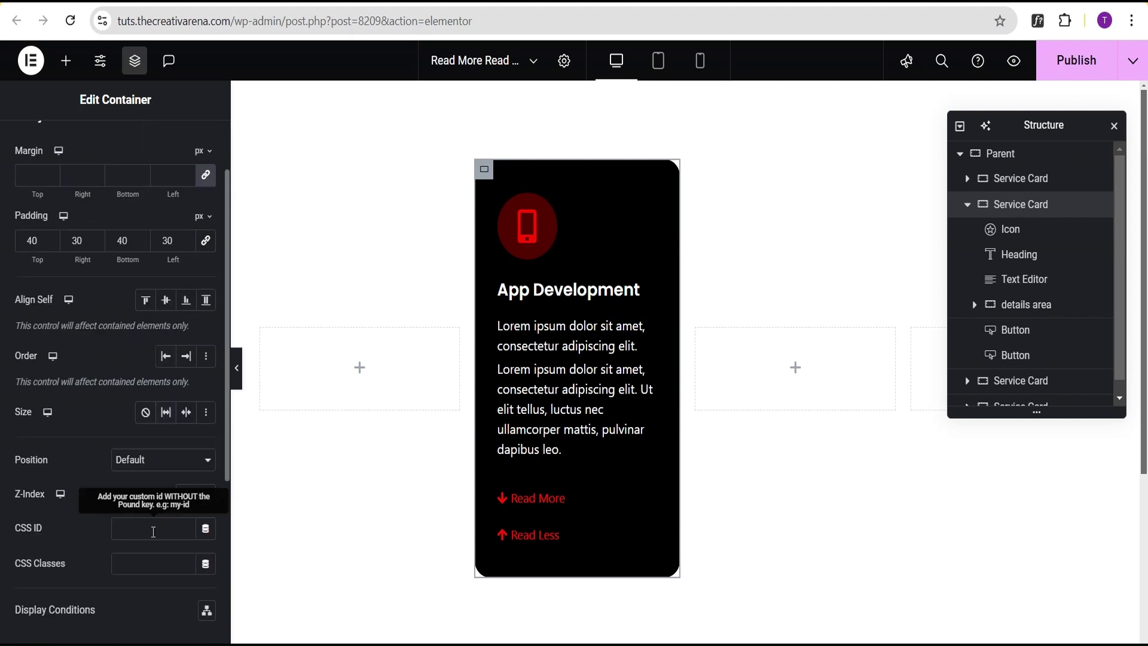
click(131, 564)
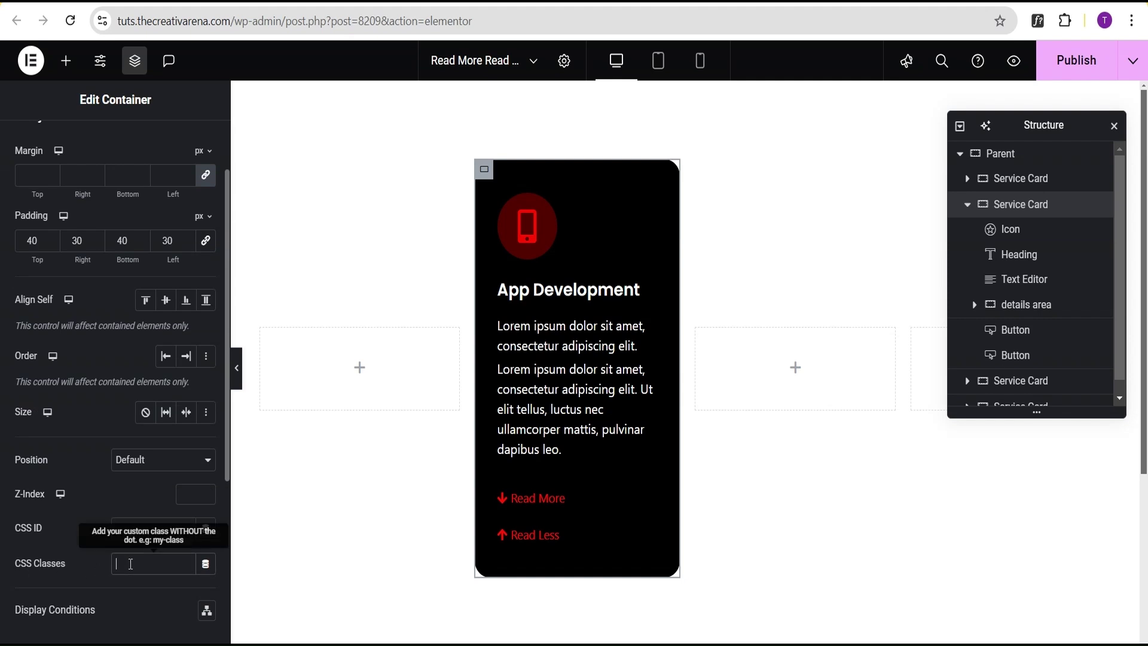
key(ctrl+v)
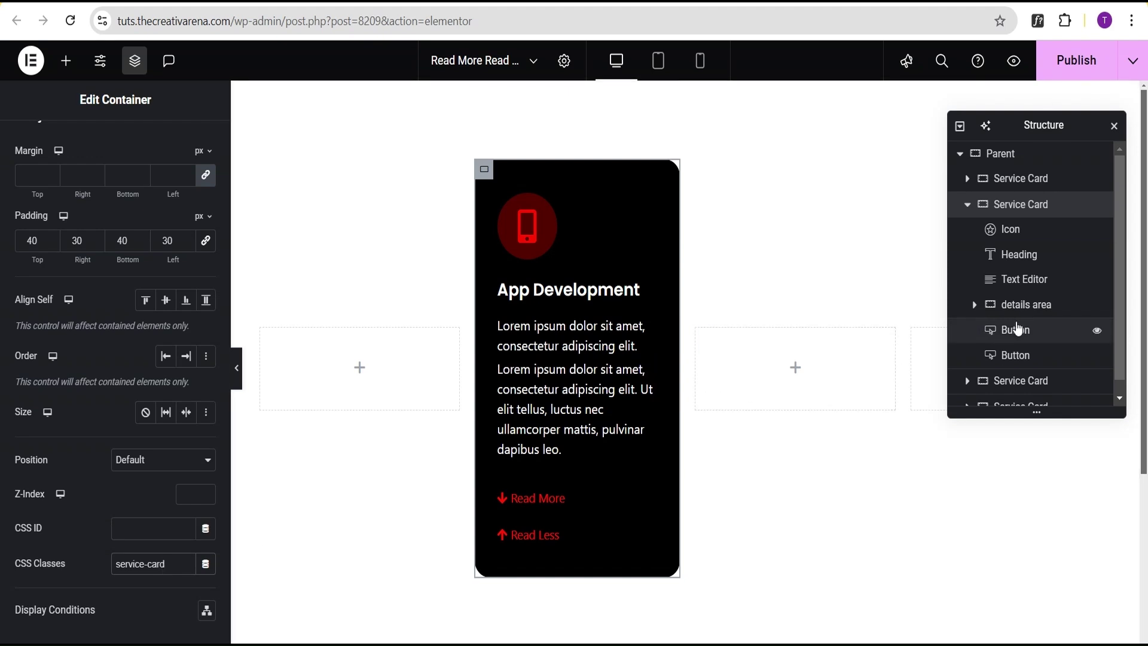
Step: Copy the class name details-area from showmore.css in VS Code and assign it as the details area container's CSS class in Elementor
click(1028, 308)
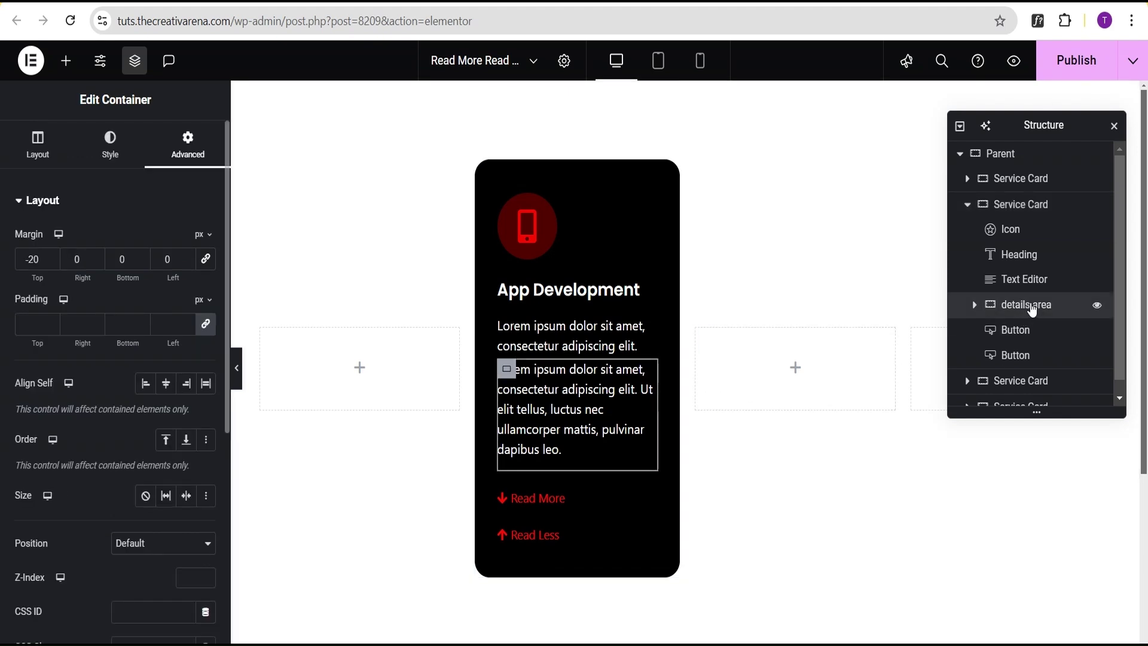
key(alt+Tab)
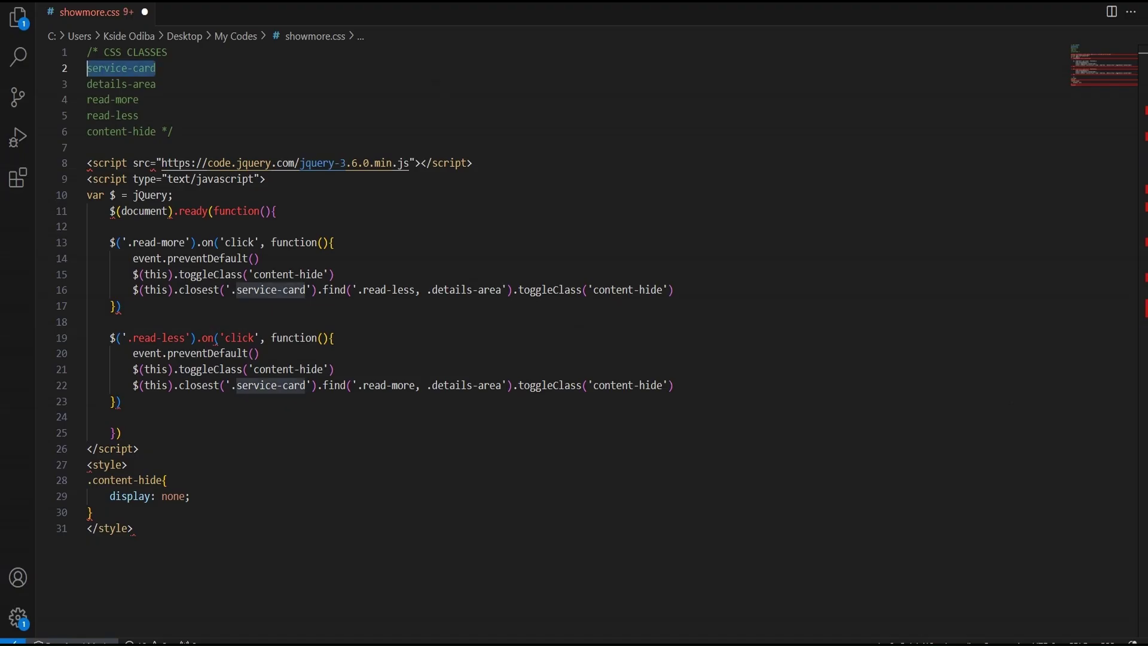
drag(155, 84, 89, 84)
key(ctrl+c)
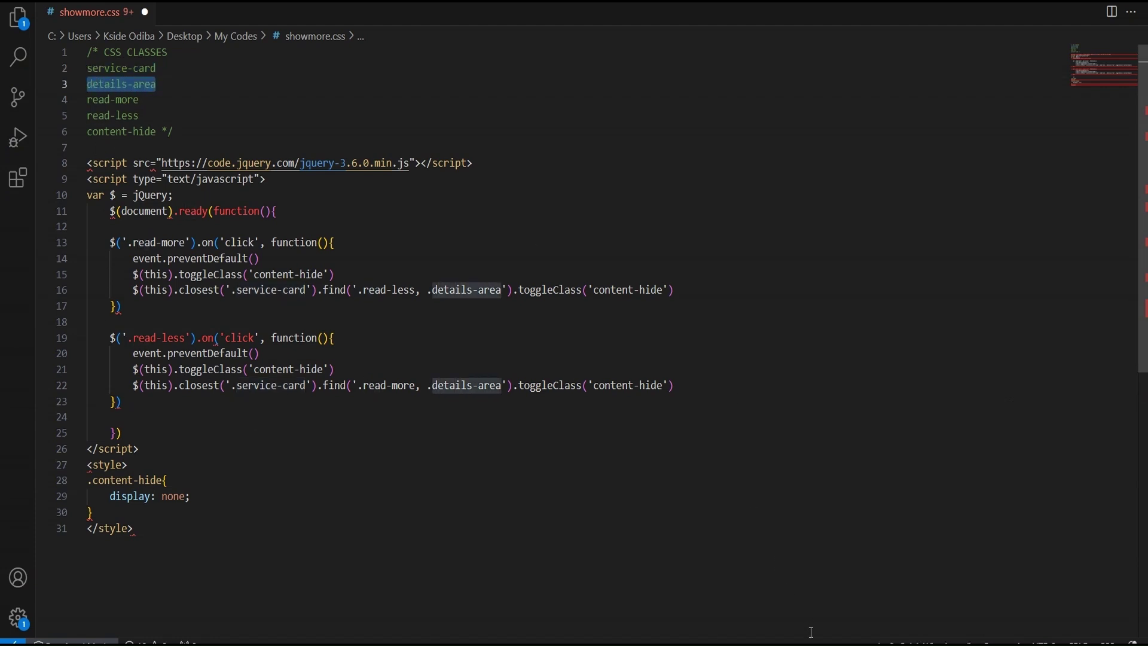
key(alt+Tab)
scroll(179, 252, down, 3)
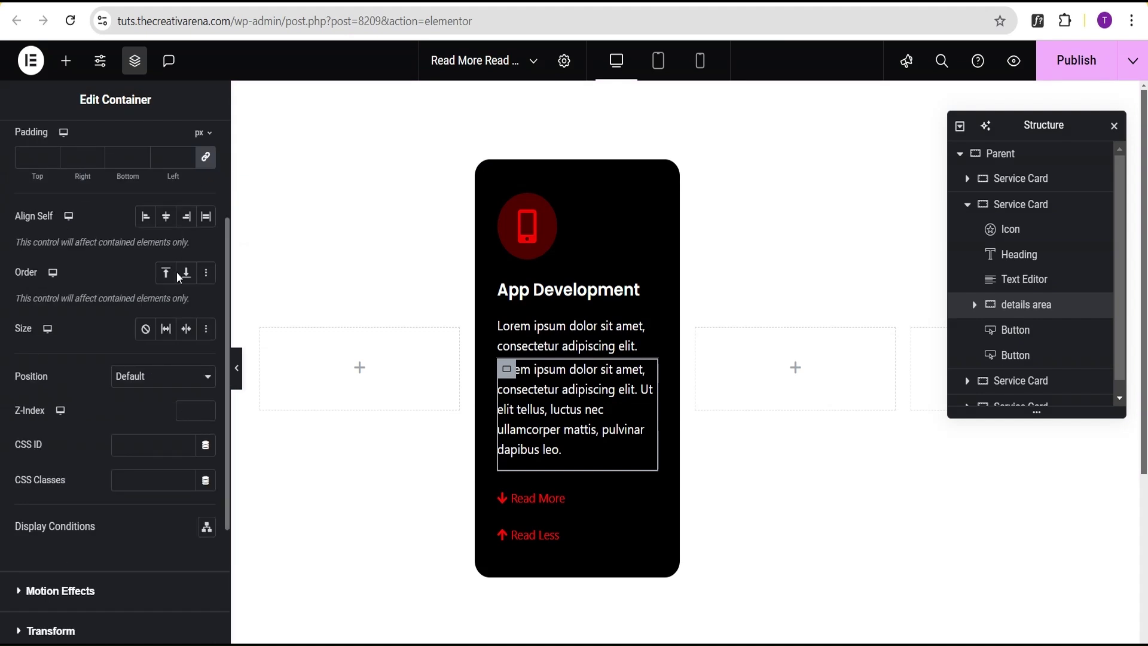
click(121, 481)
key(ctrl+v)
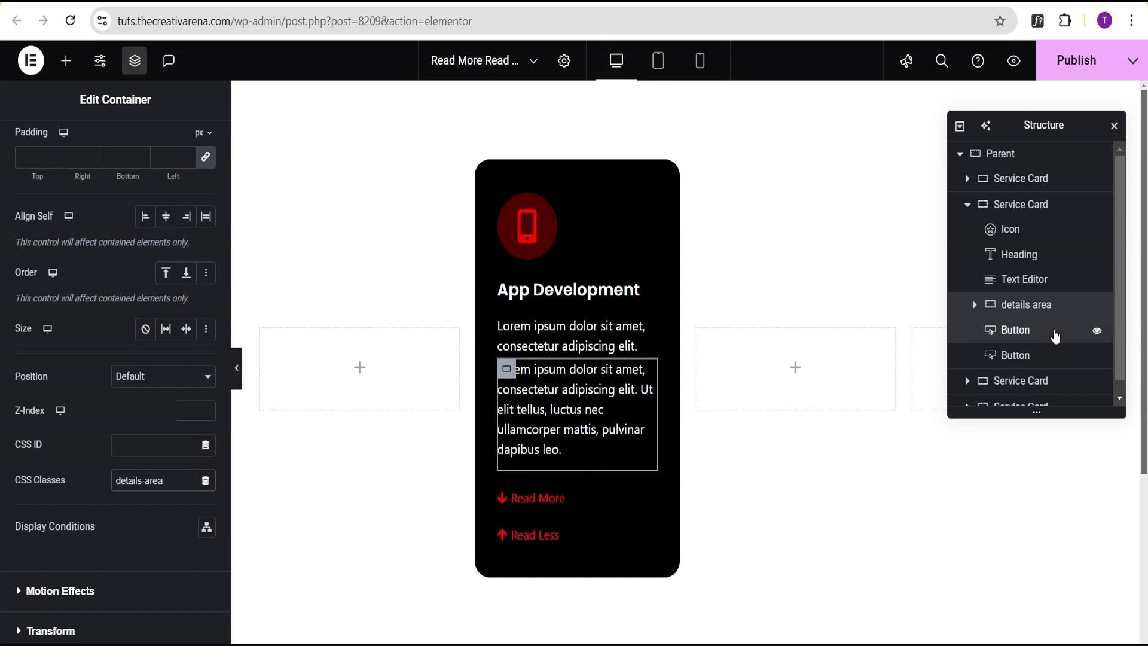
Step: Take the class name read-more from showmore.css in VS Code and assign it as the Read More button's CSS class in Elementor
click(1055, 333)
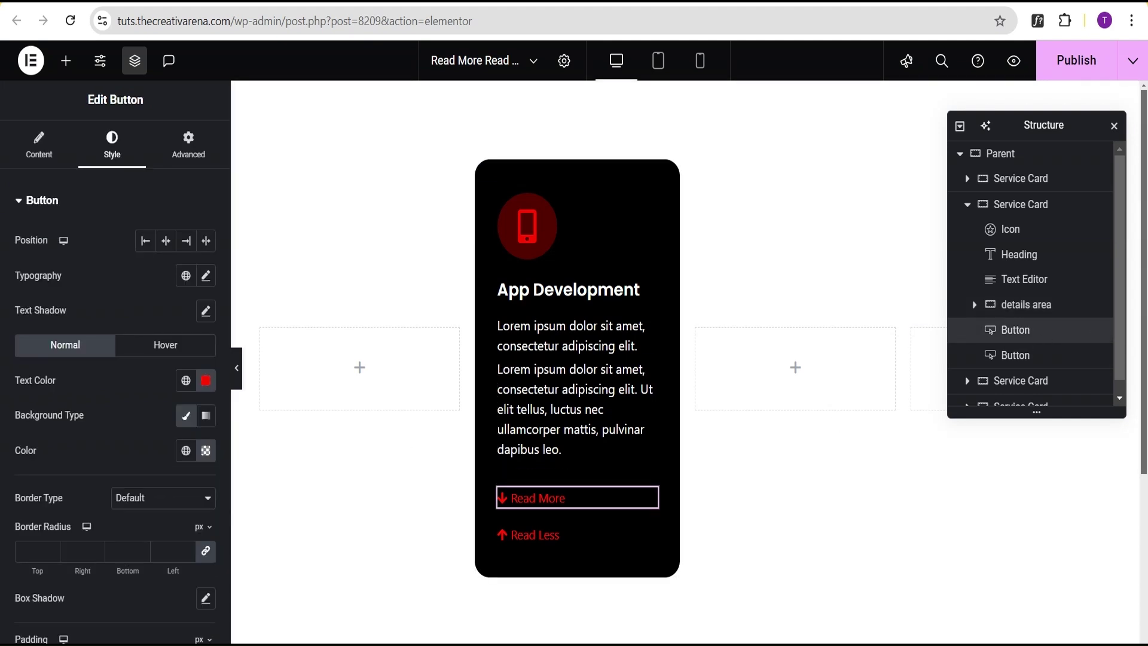
key(alt+Tab)
drag(143, 100, 89, 100)
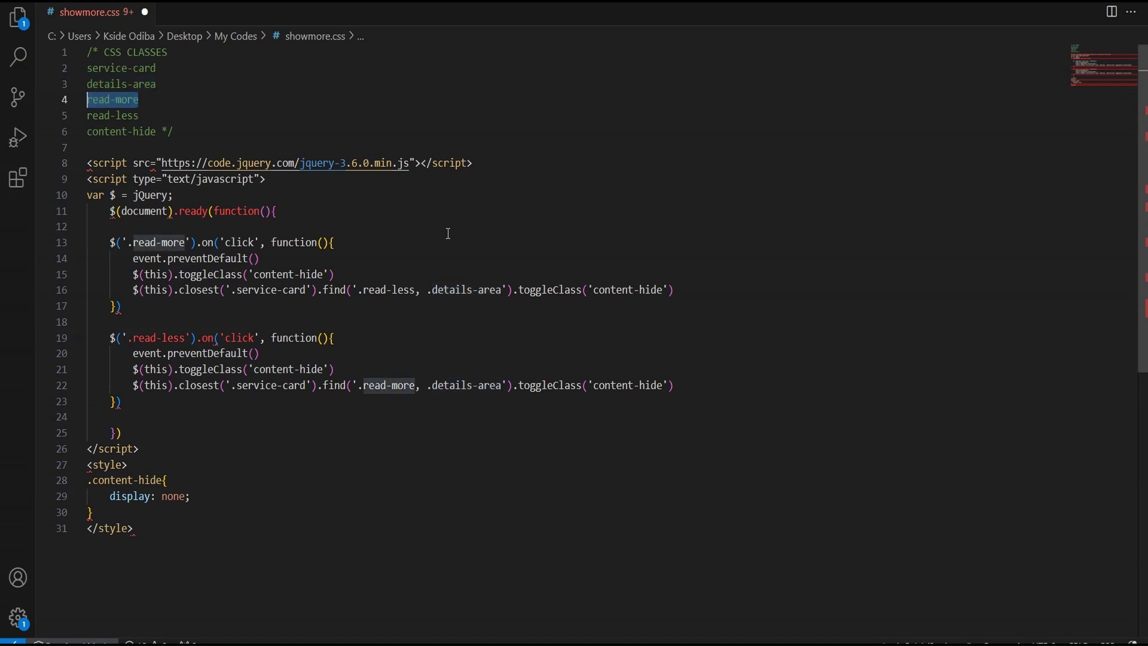
key(alt+Tab)
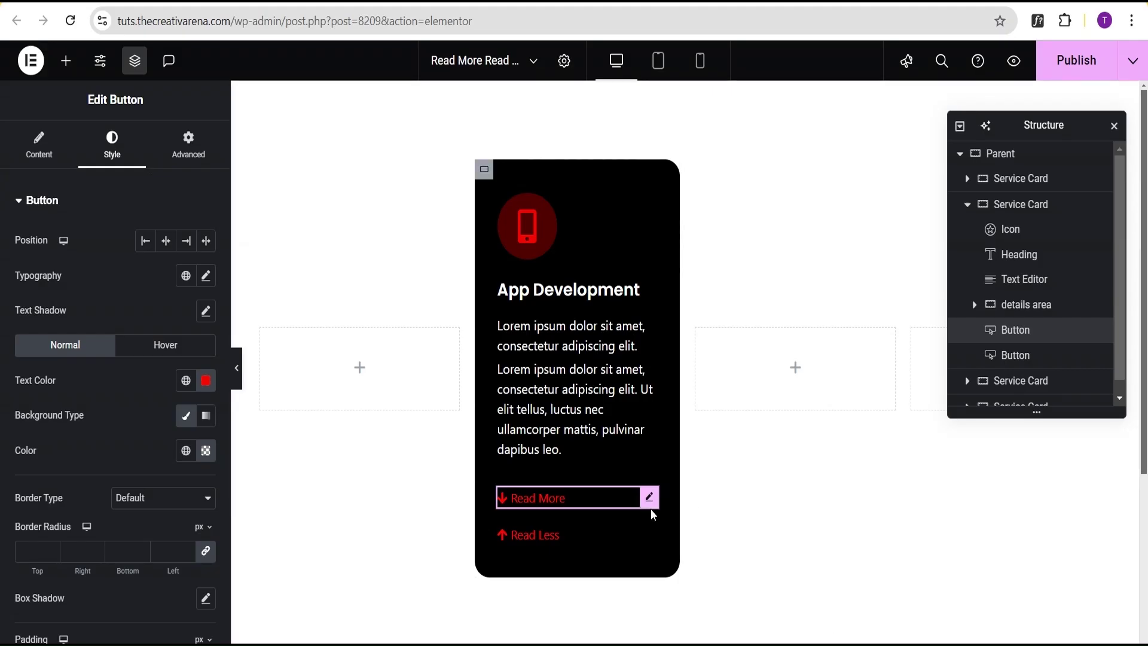
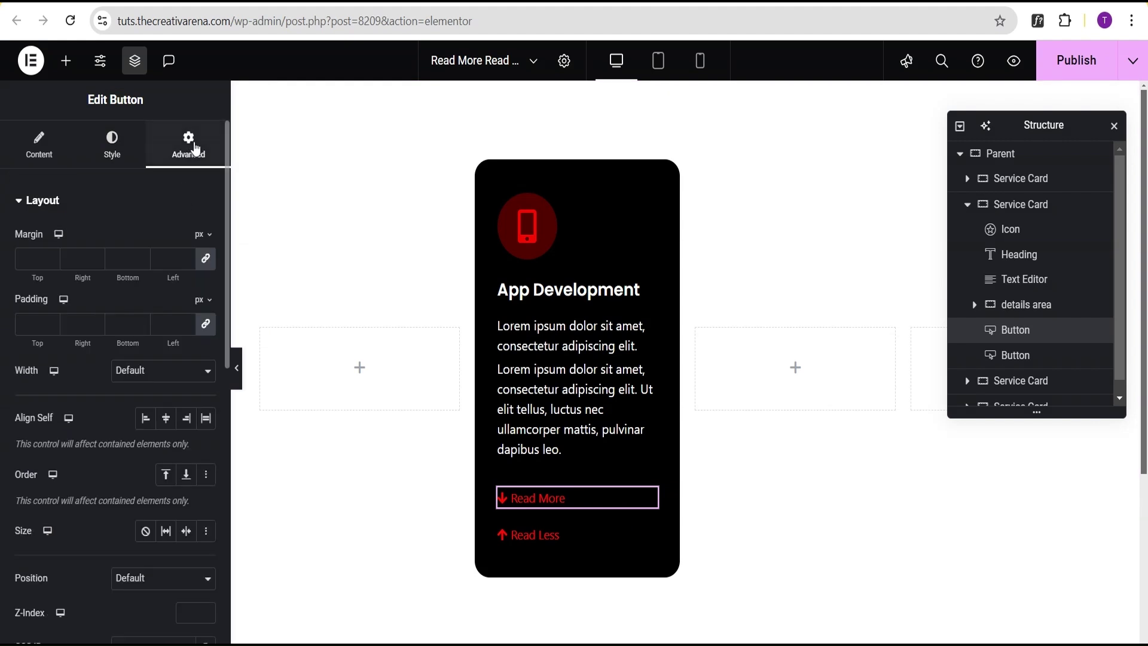
click(138, 515)
text(read-more)
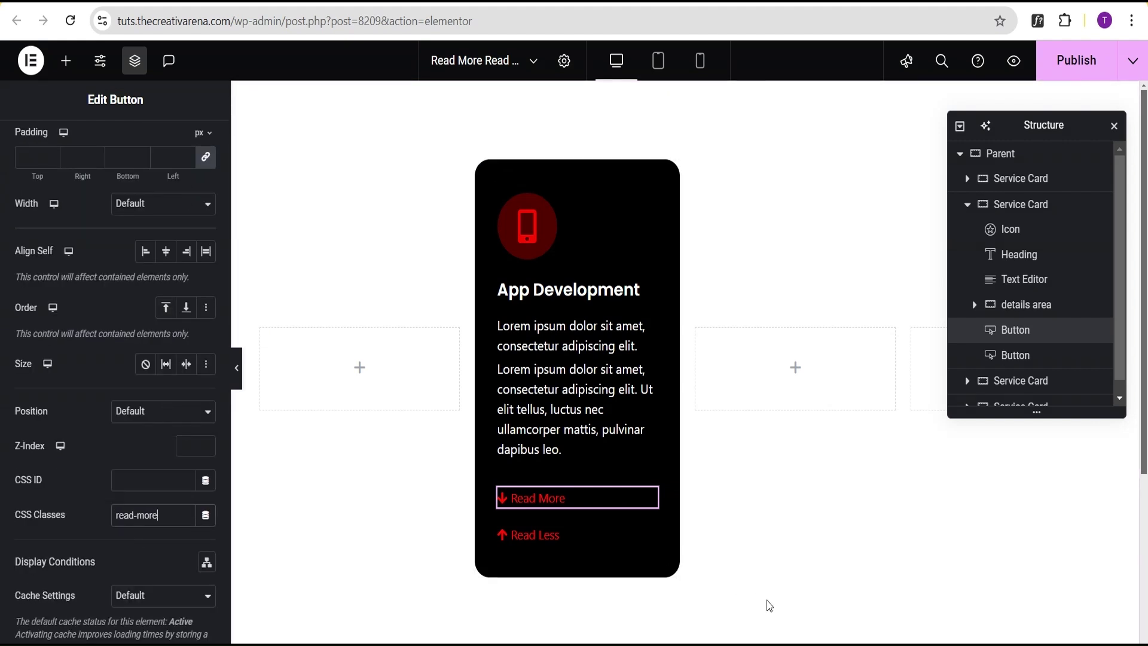
Step: Copy the class name read-less from showmore.css in VS Code and assign it as the Read Less button's CSS class in Elementor
click(645, 534)
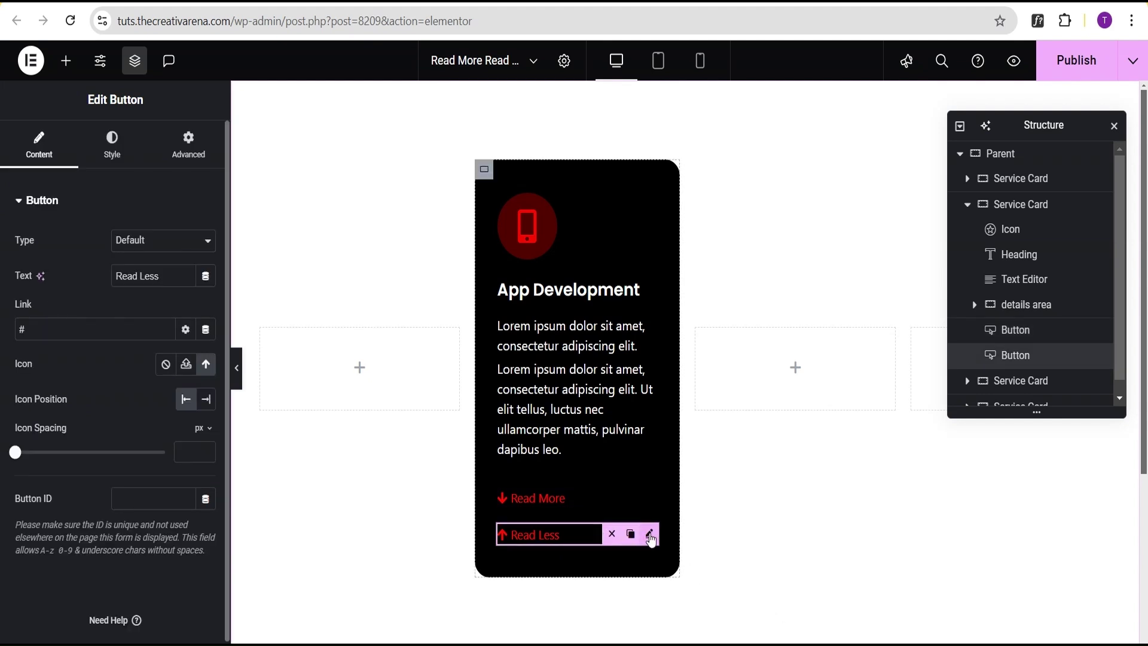
key(alt+Tab)
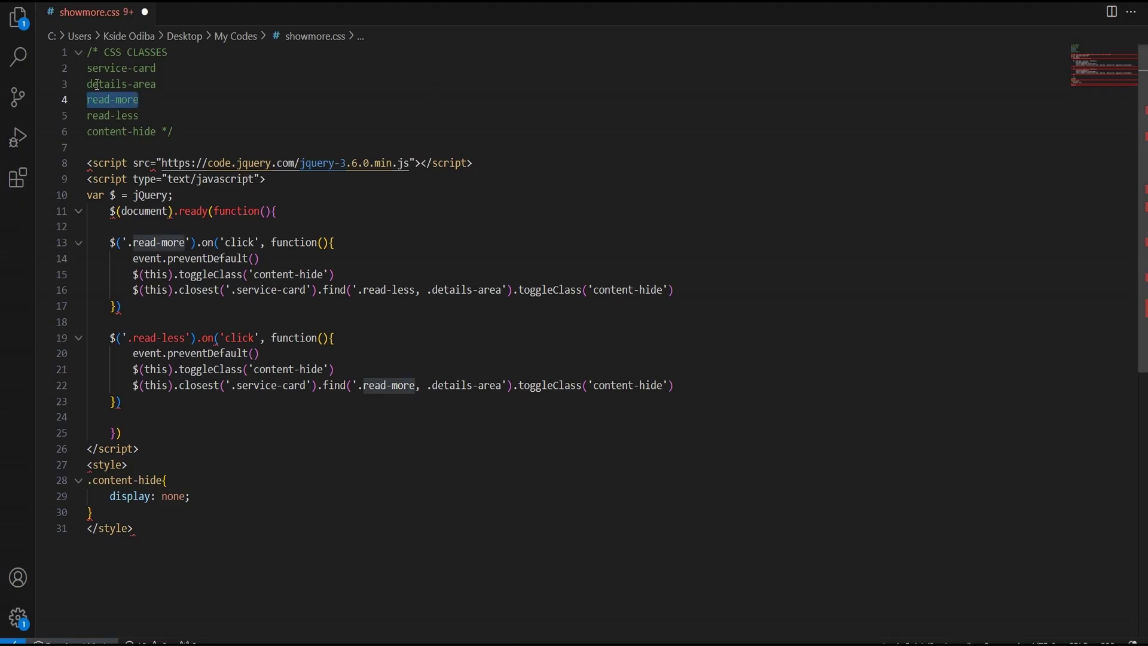
drag(140, 117, 89, 119)
key(ctrl+c)
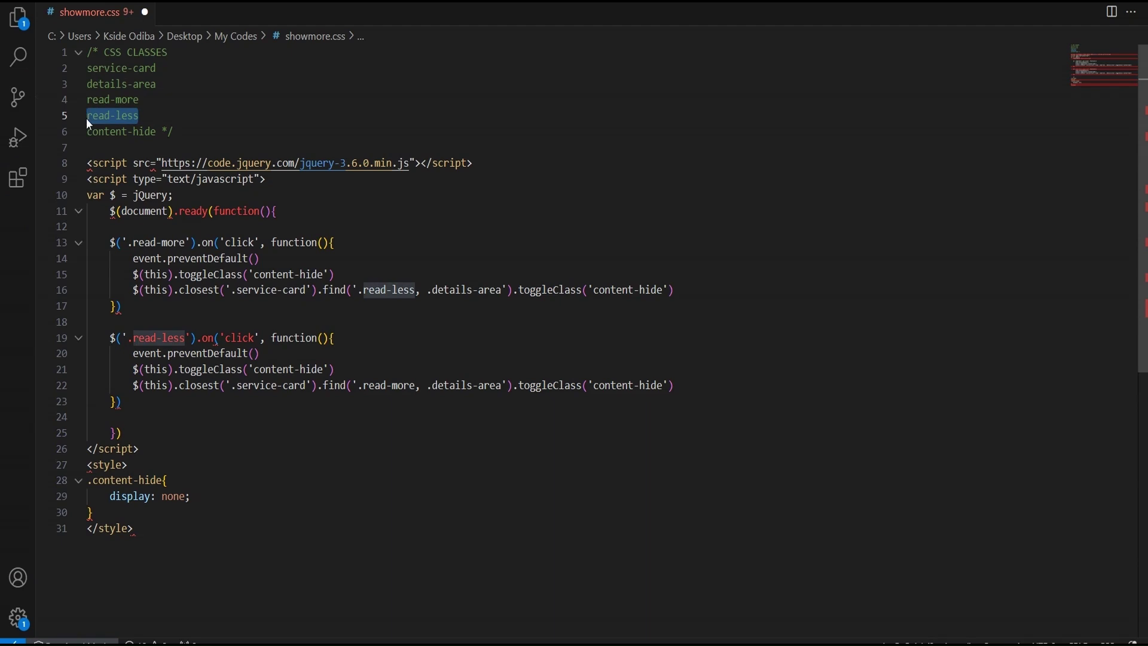
key(alt+Tab)
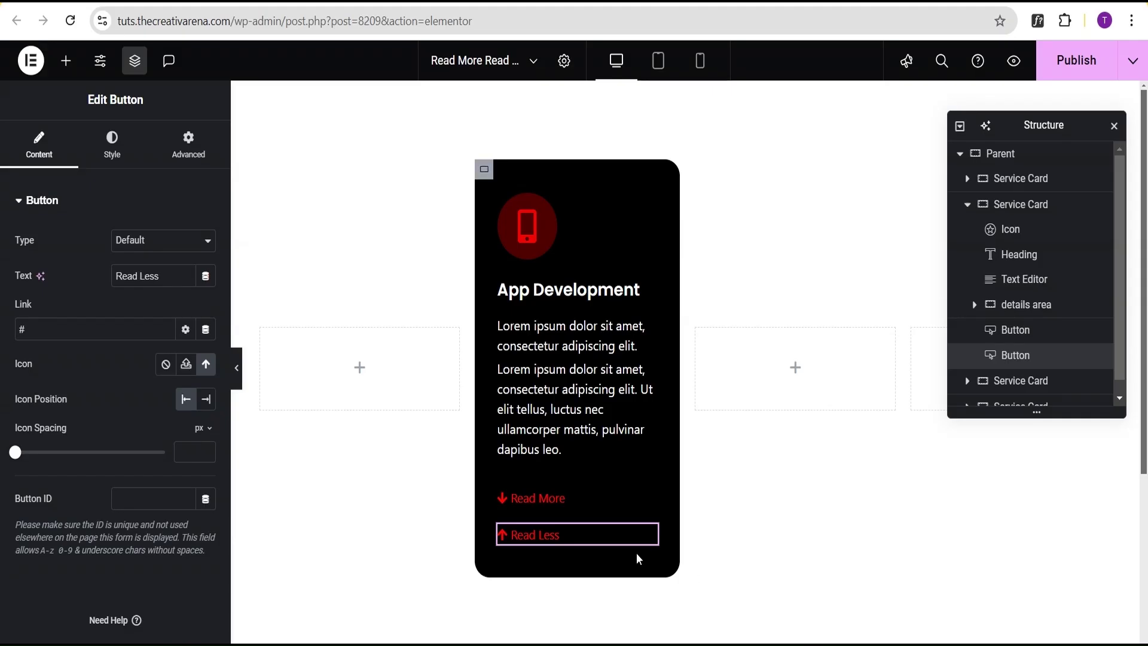
click(185, 143)
scroll(157, 472, down, 3)
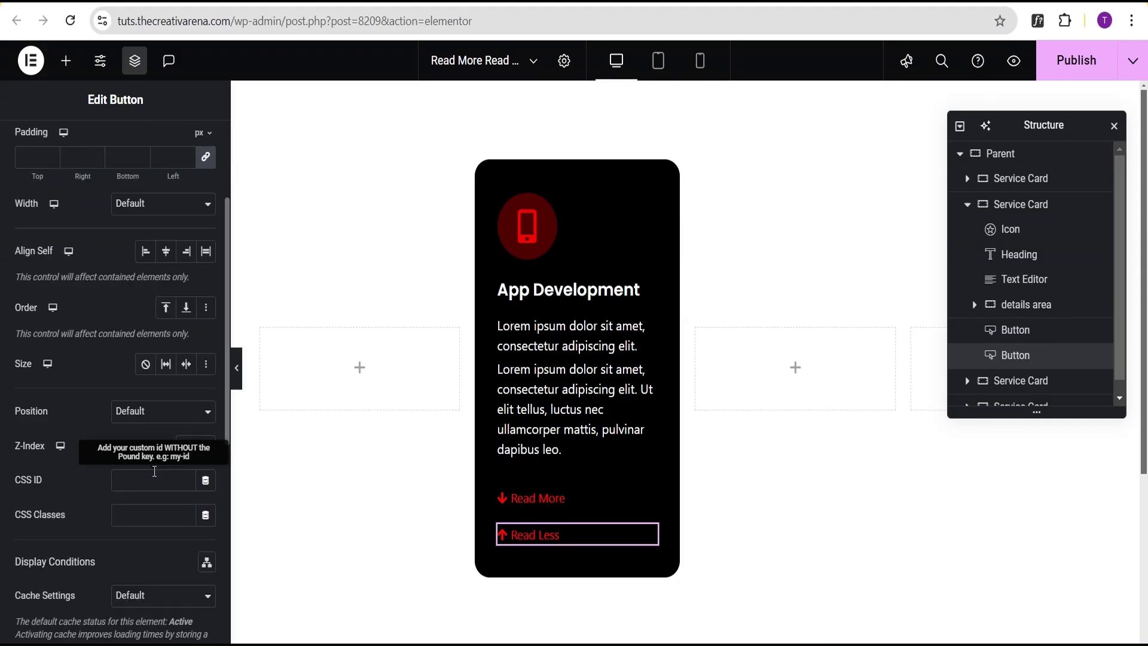
key(ctrl+v)
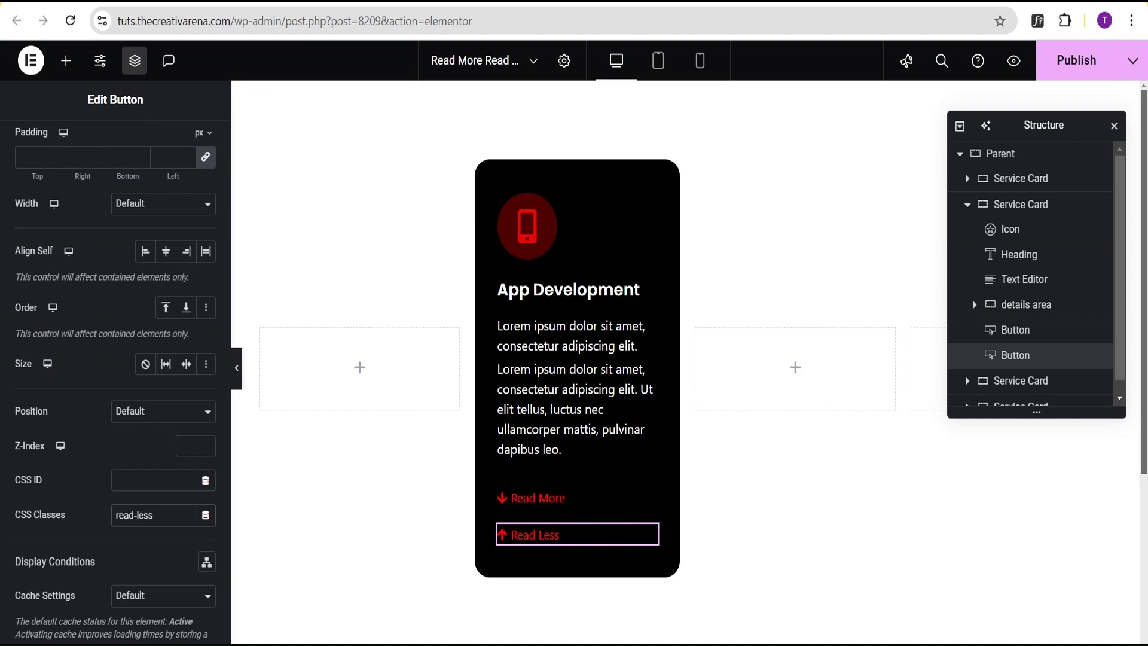
Step: Add content-hide from showmore.css as a second CSS class on the Read Less button, after read-less
key(alt+Tab)
double_click(156, 132)
click(161, 507)
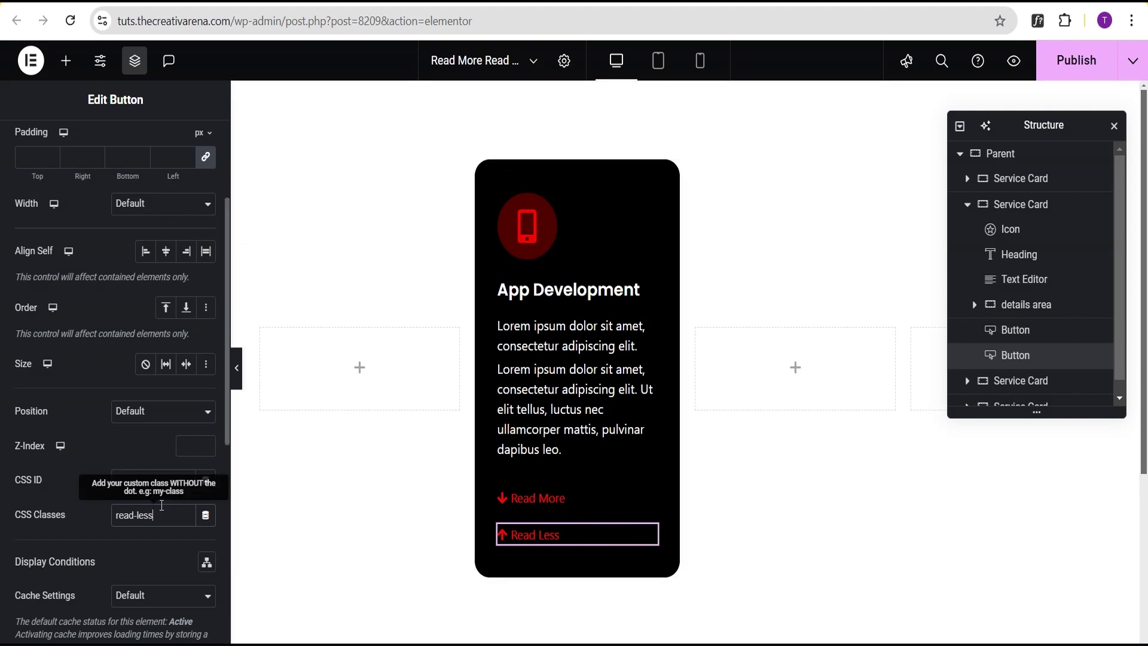
text(content-hide)
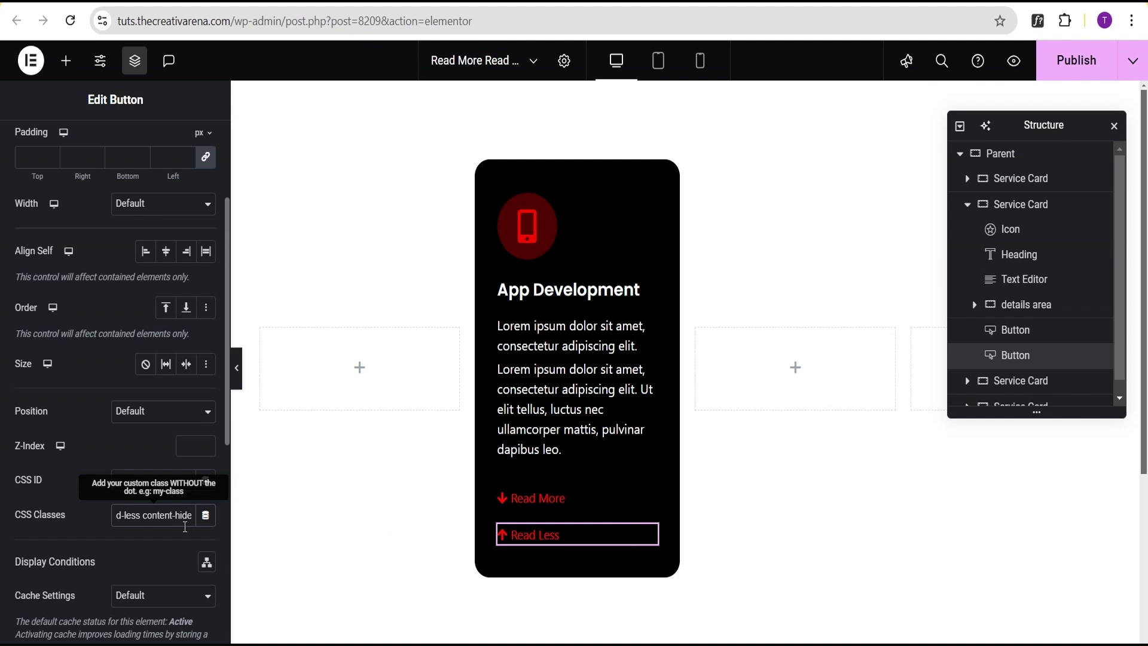
Step: Add content-hide as a second CSS class on the details area container, after details-area
click(1056, 312)
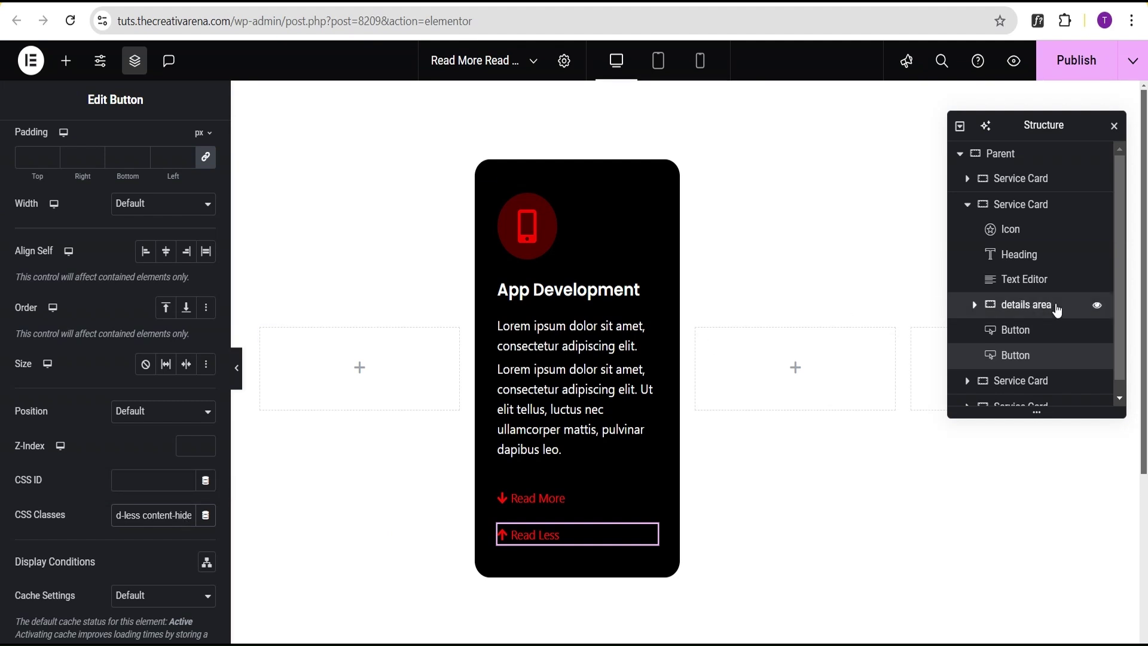
scroll(167, 340, down, 3)
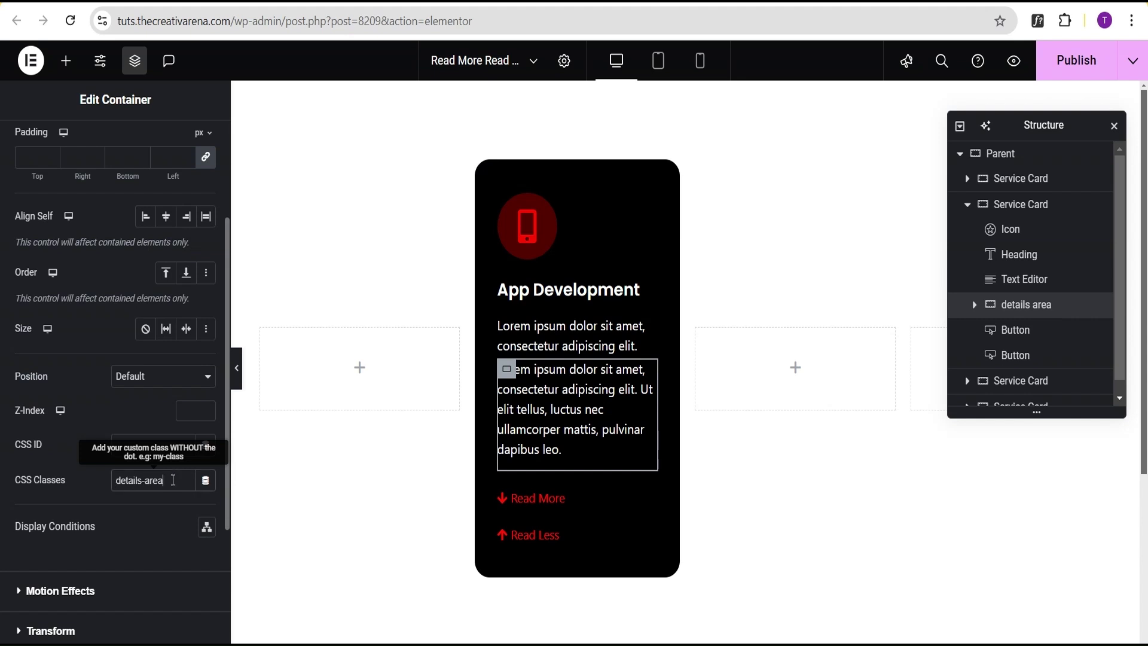
text(content-hide)
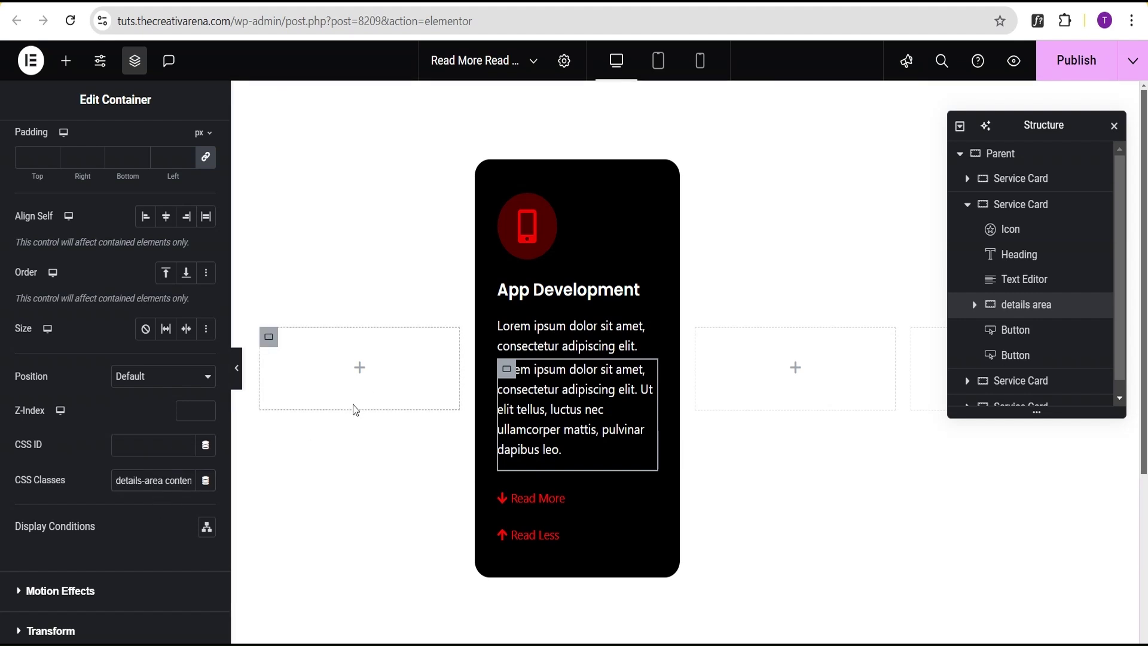
Step: Delete the three empty Service Card containers from the Parent container, keeping only the App Development card
click(968, 205)
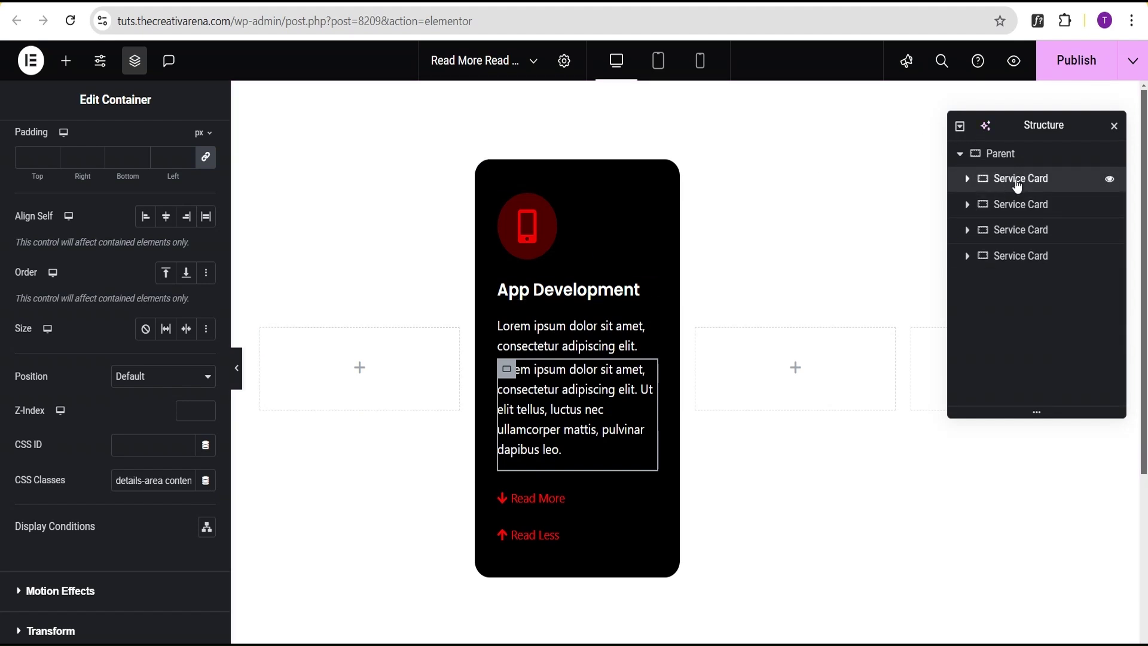
click(1017, 182)
right_click(1017, 182)
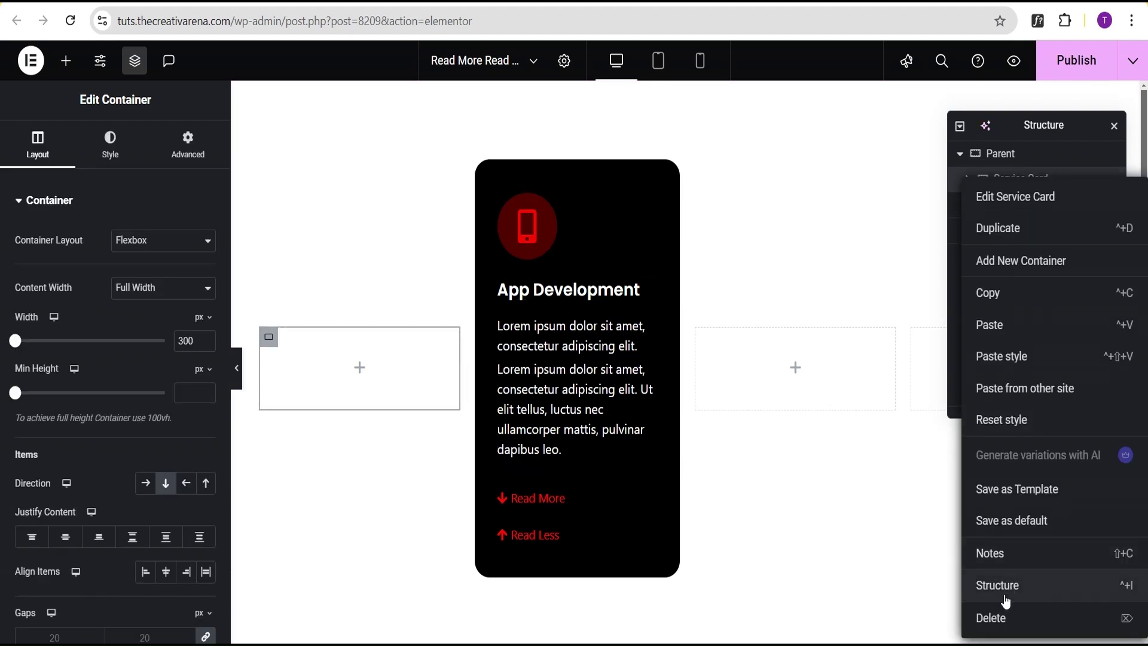
click(1002, 619)
click(1004, 205)
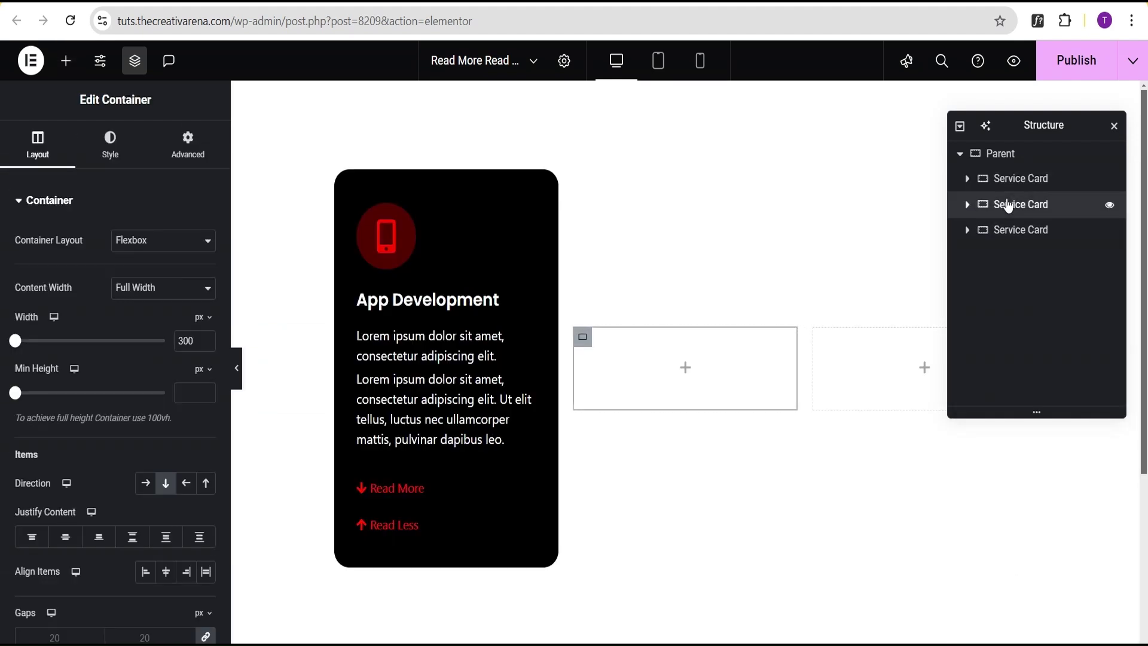
right_click(1004, 205)
click(999, 636)
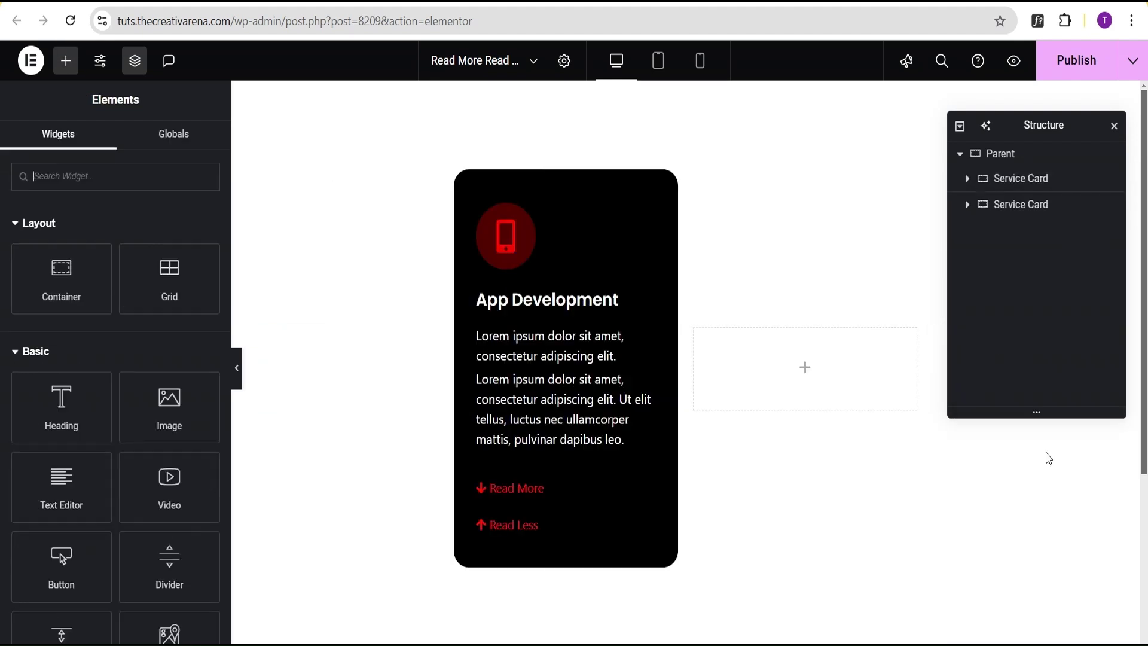
click(1027, 209)
right_click(1056, 204)
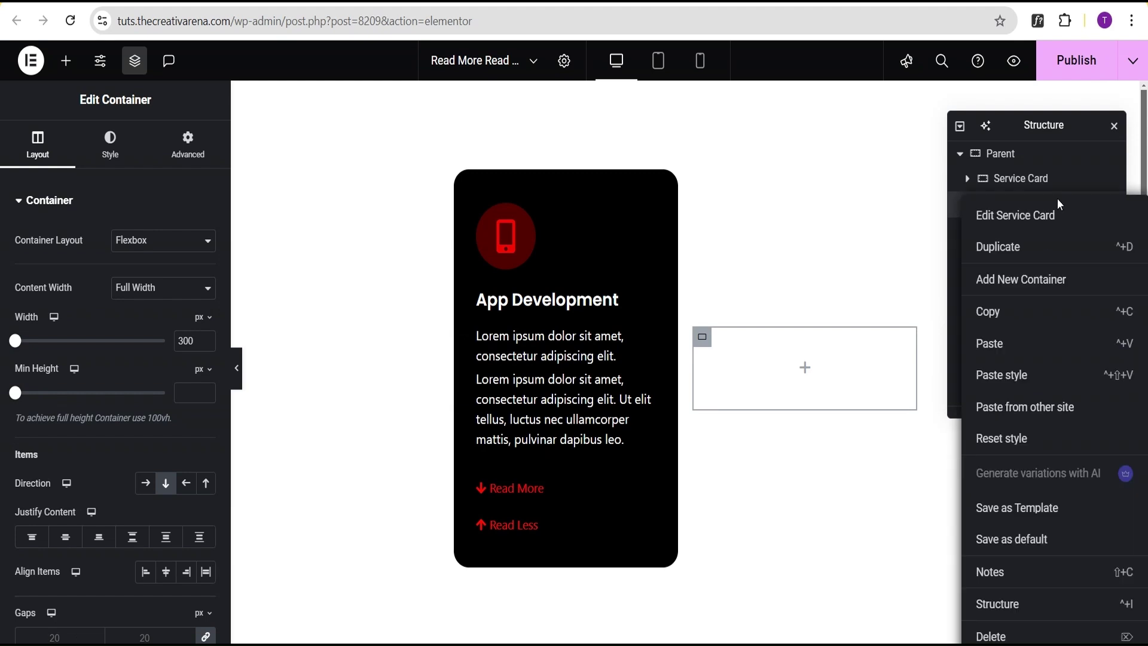
click(1007, 636)
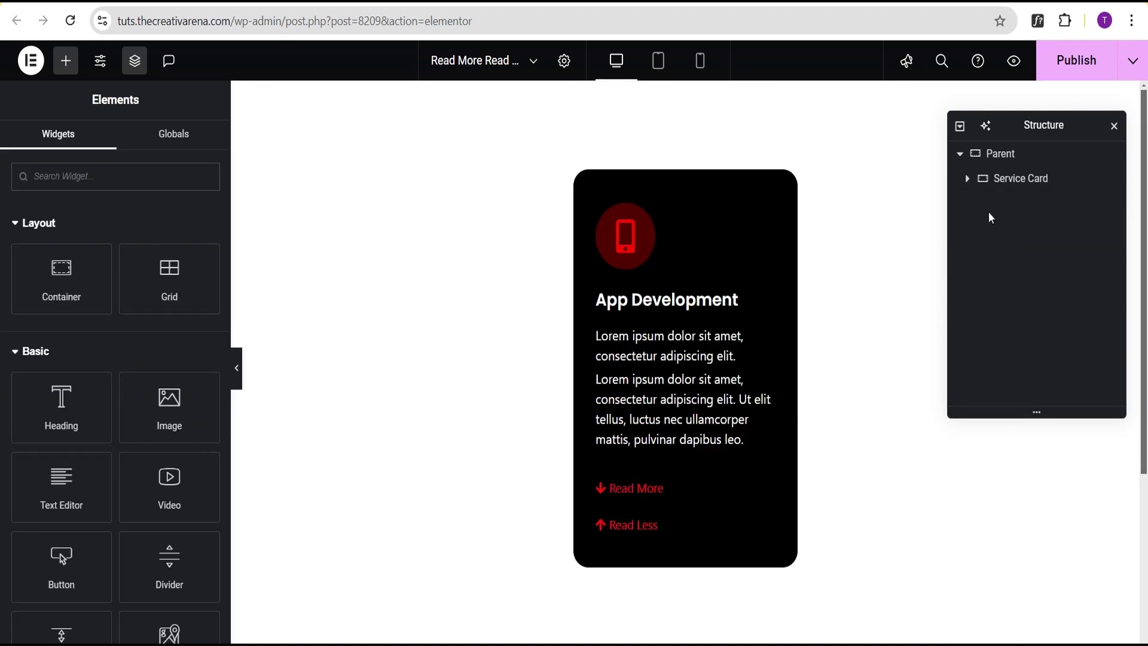
Step: Duplicate the App Development Service Card container three times to fill the Parent container with four cards
click(1040, 181)
right_click(1043, 179)
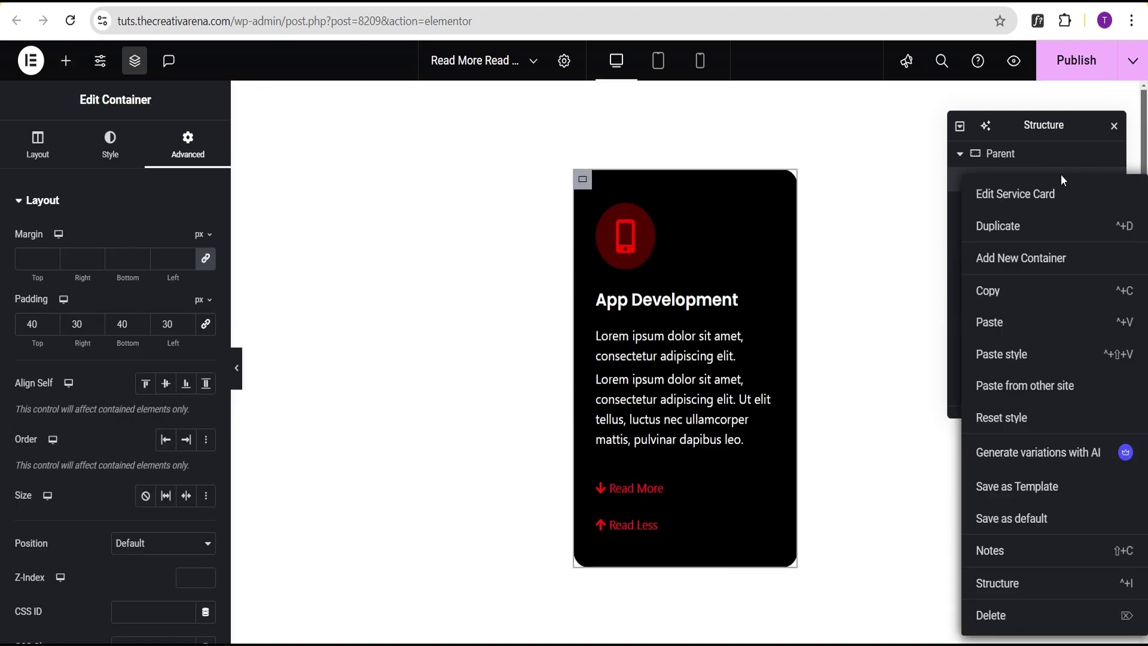
click(1043, 225)
right_click(1043, 200)
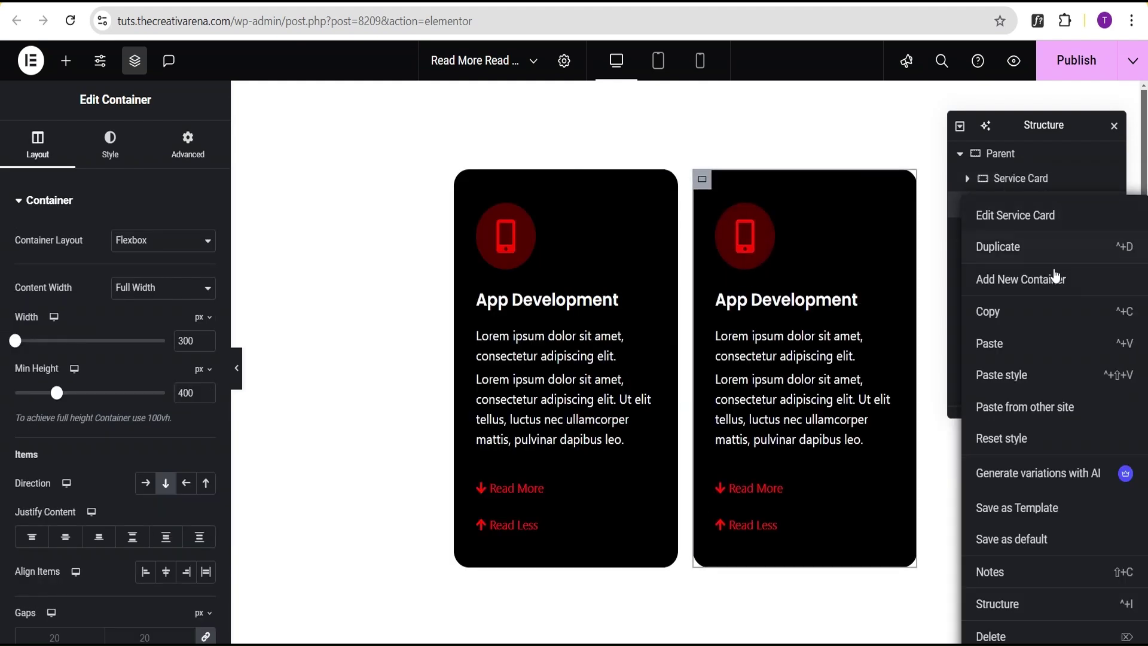
click(1043, 255)
right_click(1040, 229)
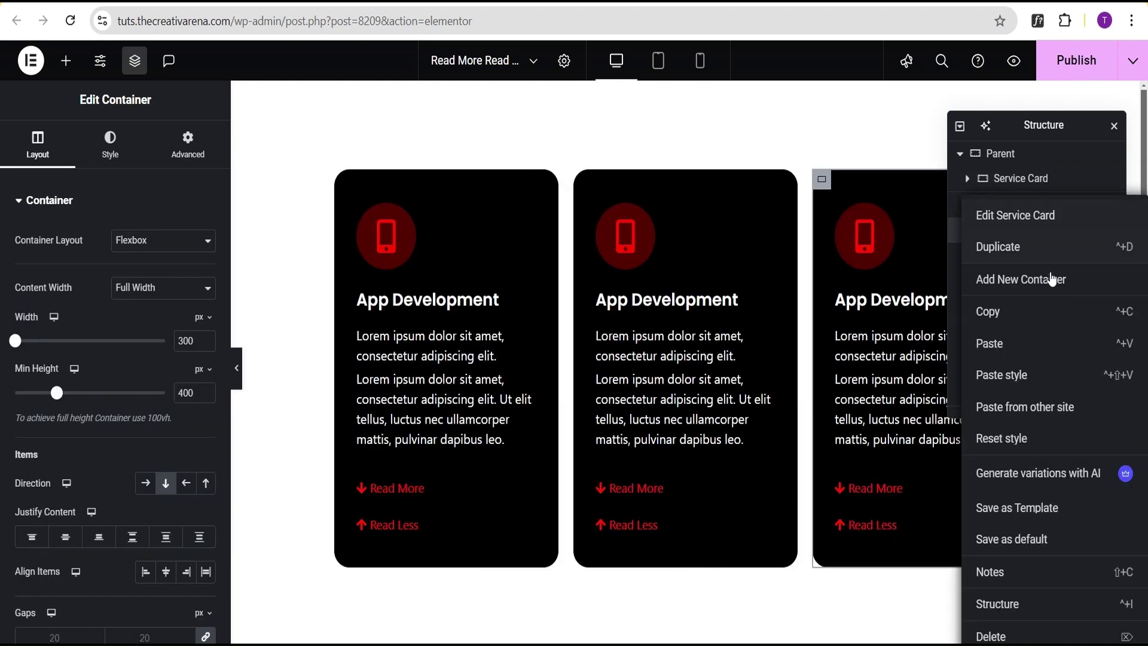
click(1040, 255)
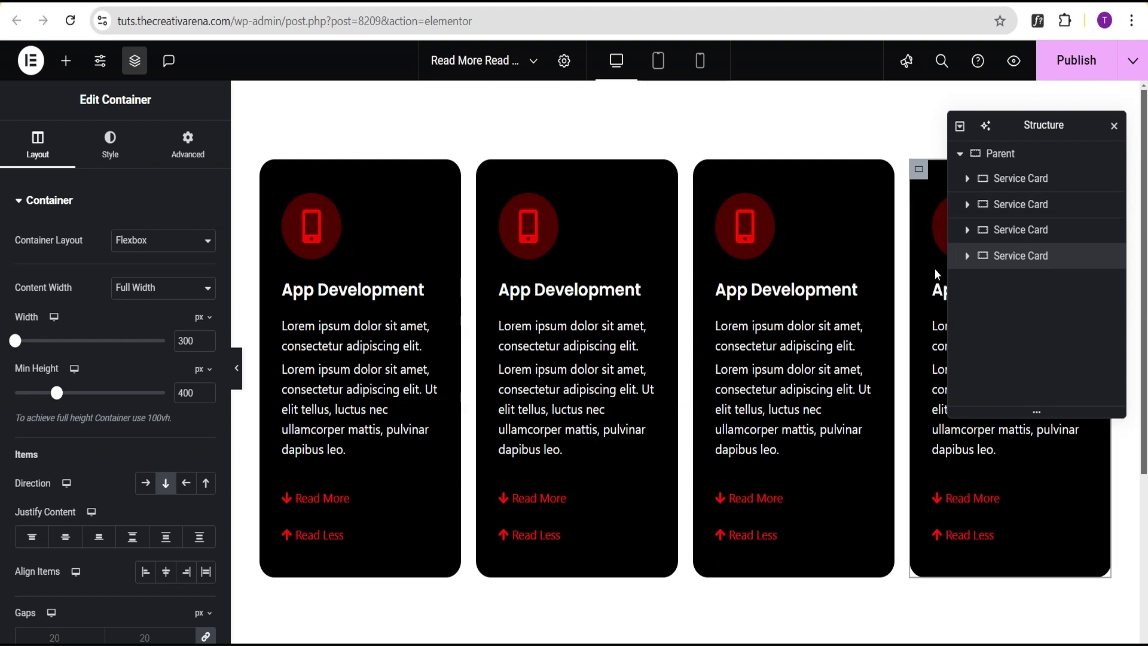
Step: Find a desktop monitor icon in the icon library with "des" and insert it as the first card's icon
click(1012, 179)
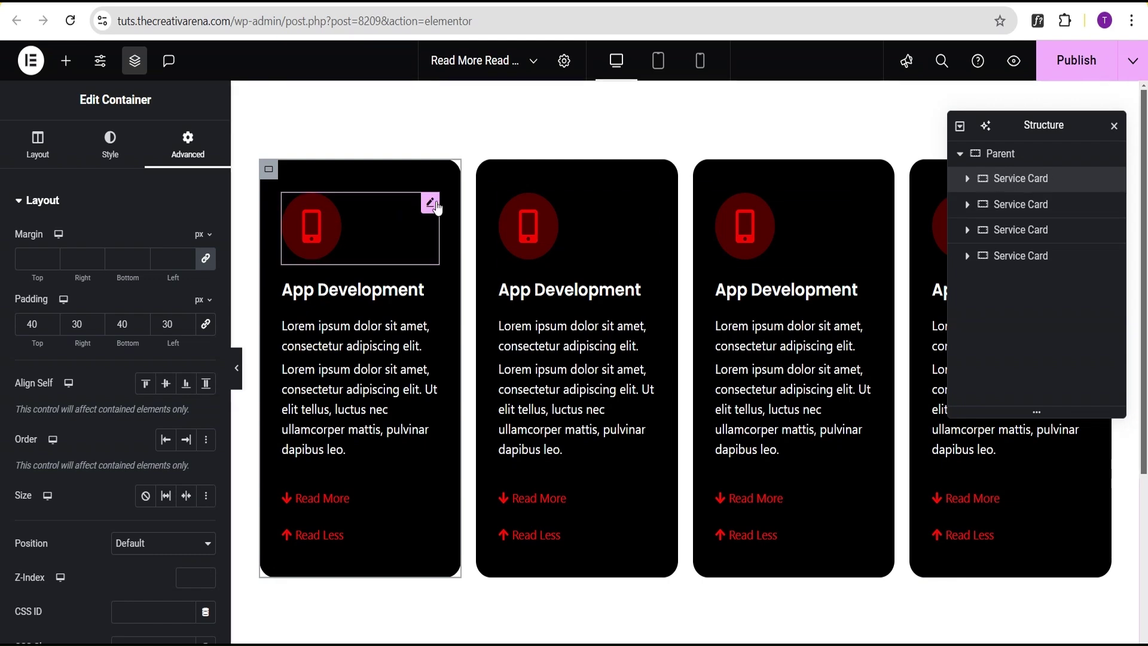
click(430, 205)
click(115, 295)
click(514, 124)
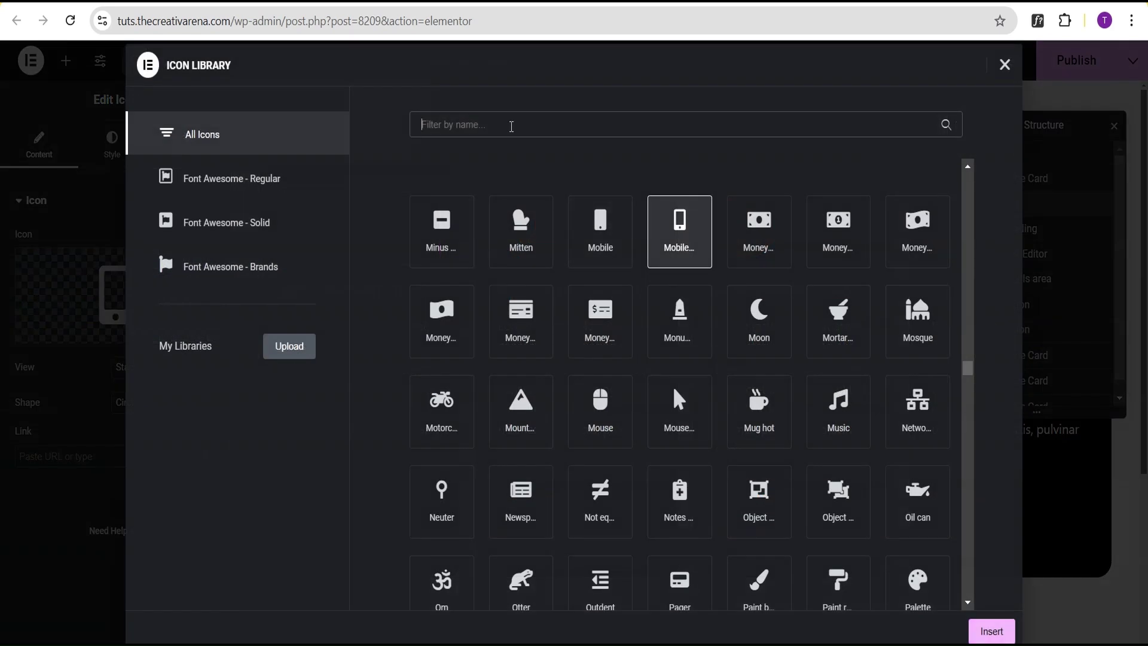
text(des)
click(520, 239)
click(991, 631)
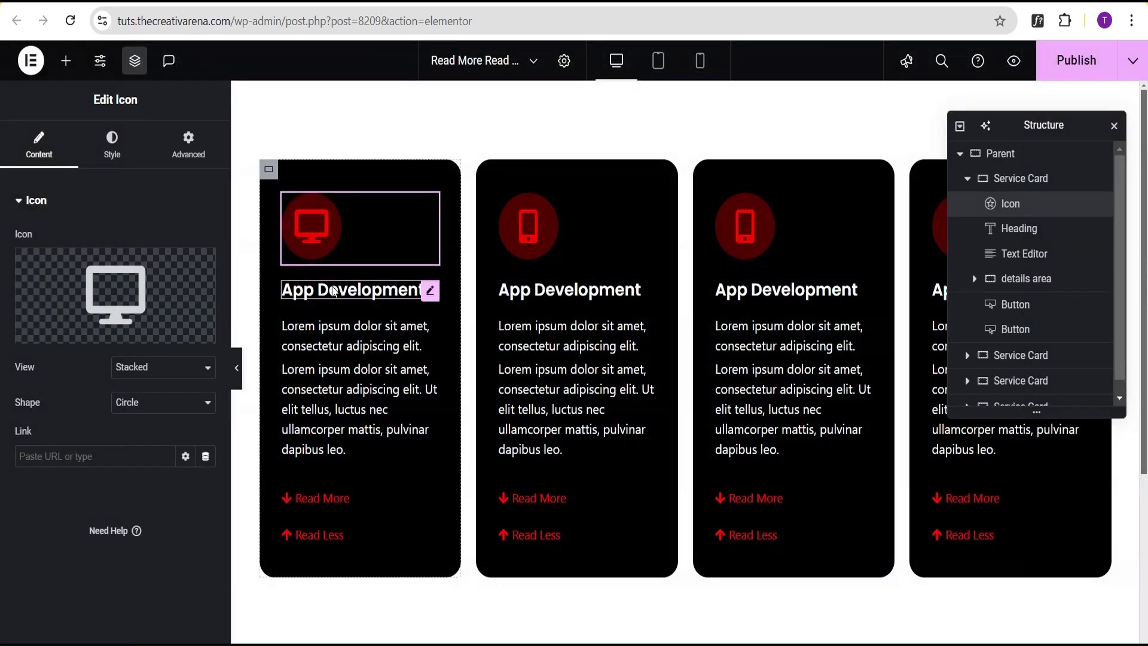
Step: Change the first card's heading to "Web Development"
click(359, 289)
click(39, 143)
double_click(38, 264)
text(Web Development)
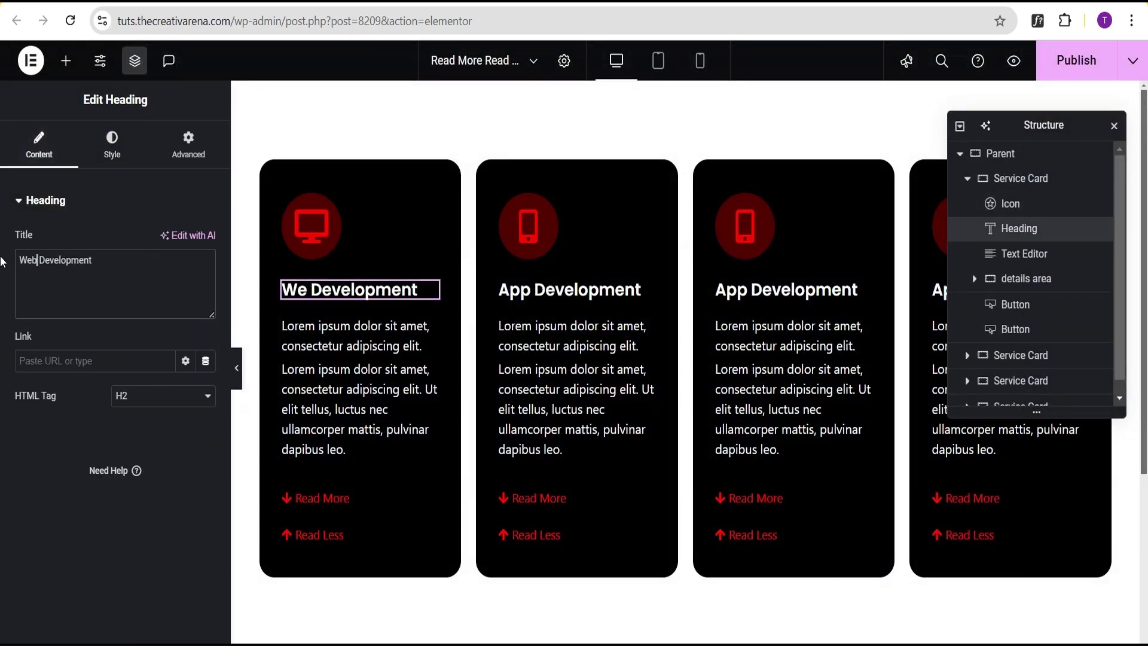
Step: Replace the third card's icon with the Shapes icon from the icon library, filtering by "shape"
click(777, 226)
click(115, 295)
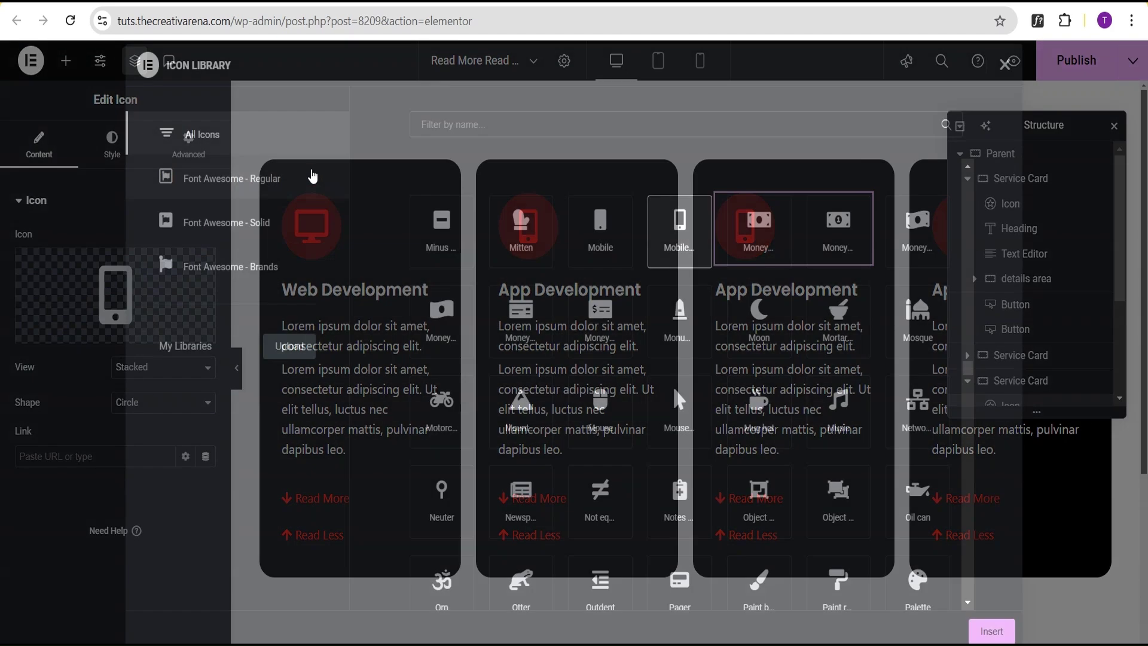
click(452, 124)
text(shape)
click(463, 248)
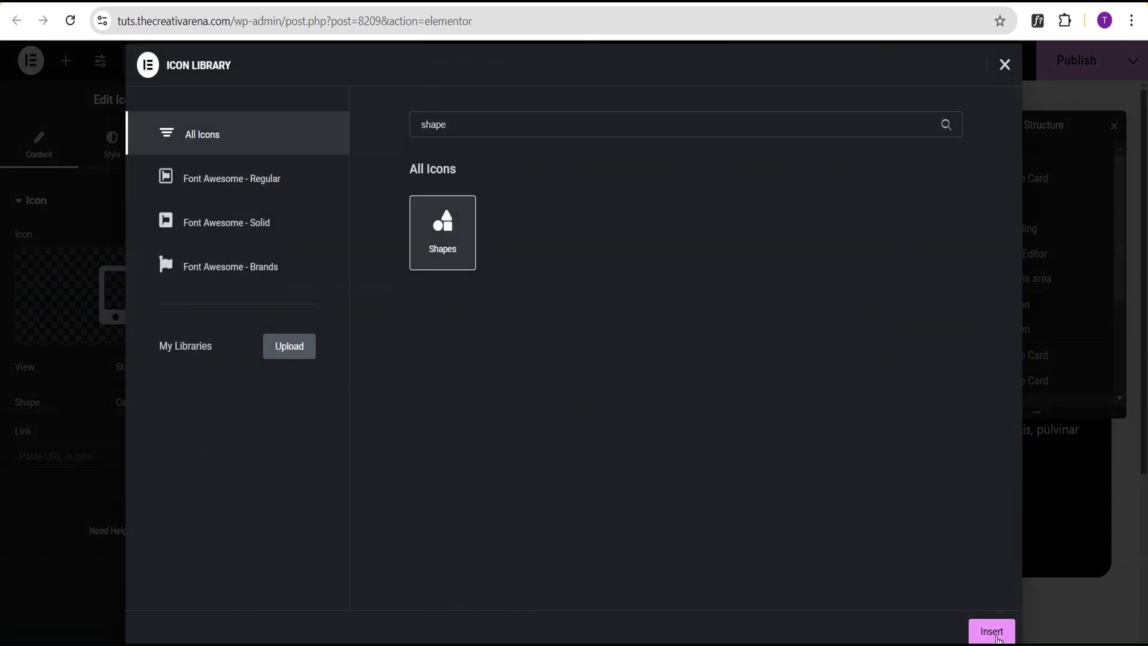
click(991, 631)
Step: Change the third card's heading to "Graphics Design"
click(863, 291)
drag(203, 260, 2, 276)
text(Graphics Design)
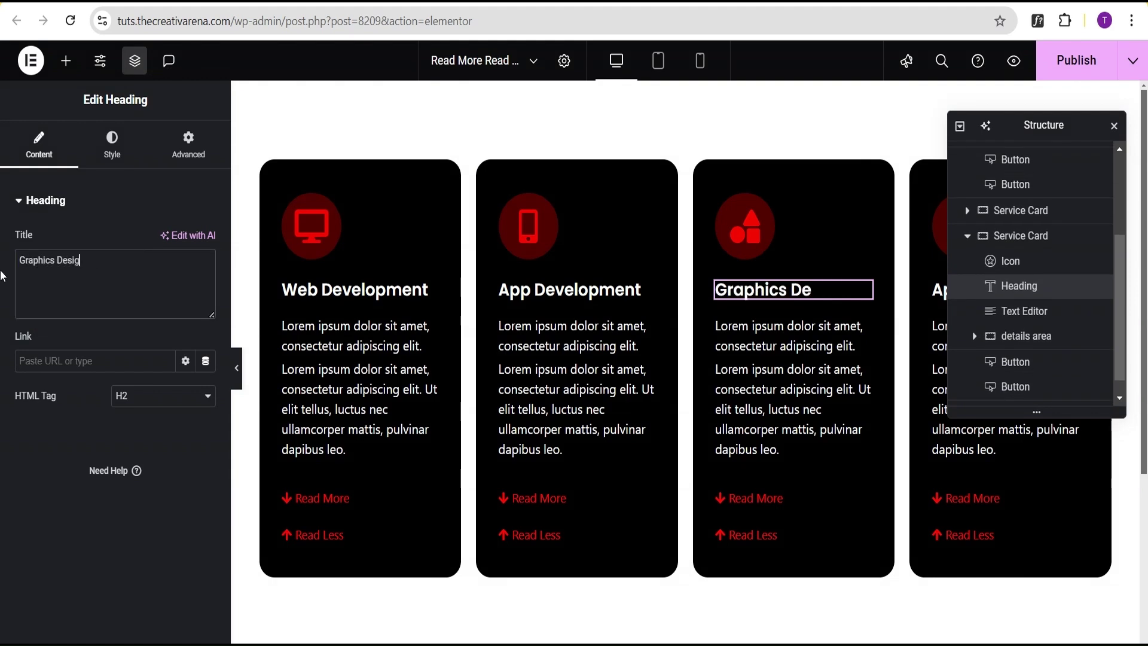
Step: Replace the fourth card's icon with the Palette icon from the icon library
click(938, 227)
click(115, 293)
click(917, 575)
click(991, 631)
Step: Change the fourth card's heading to "UI/UX Design" and uncover the card by closing the page structure view
click(940, 289)
drag(203, 260, 2, 264)
text(UI/UX Design)
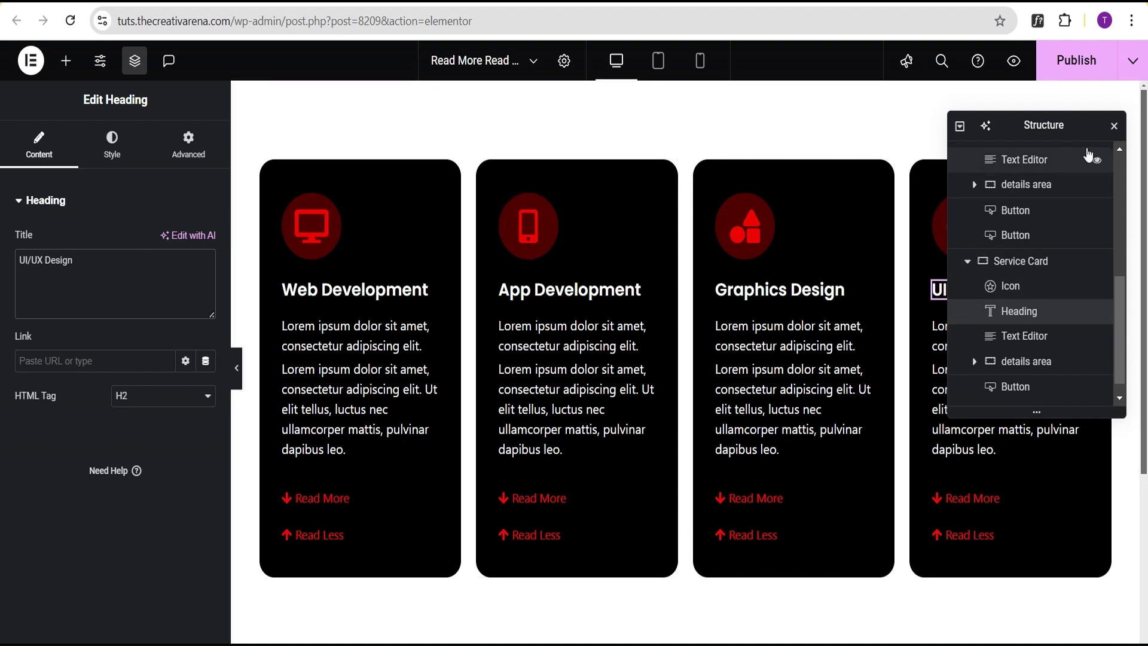
click(1113, 125)
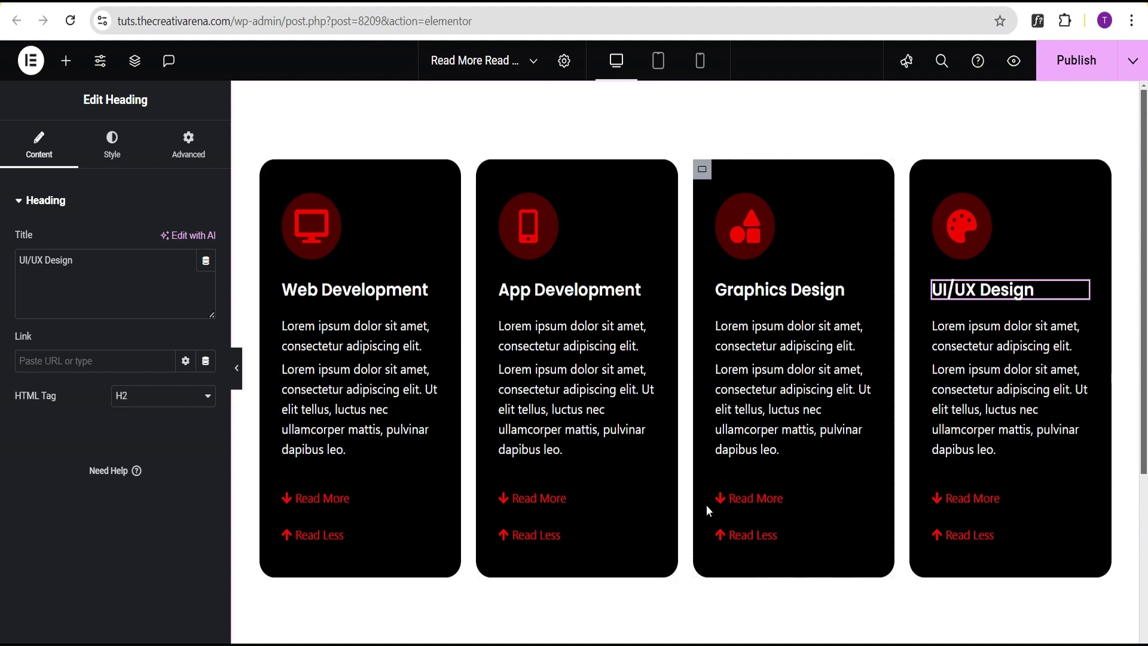
Step: Find the HTML widget with "html" and add it to the empty area below the four service cards
click(134, 60)
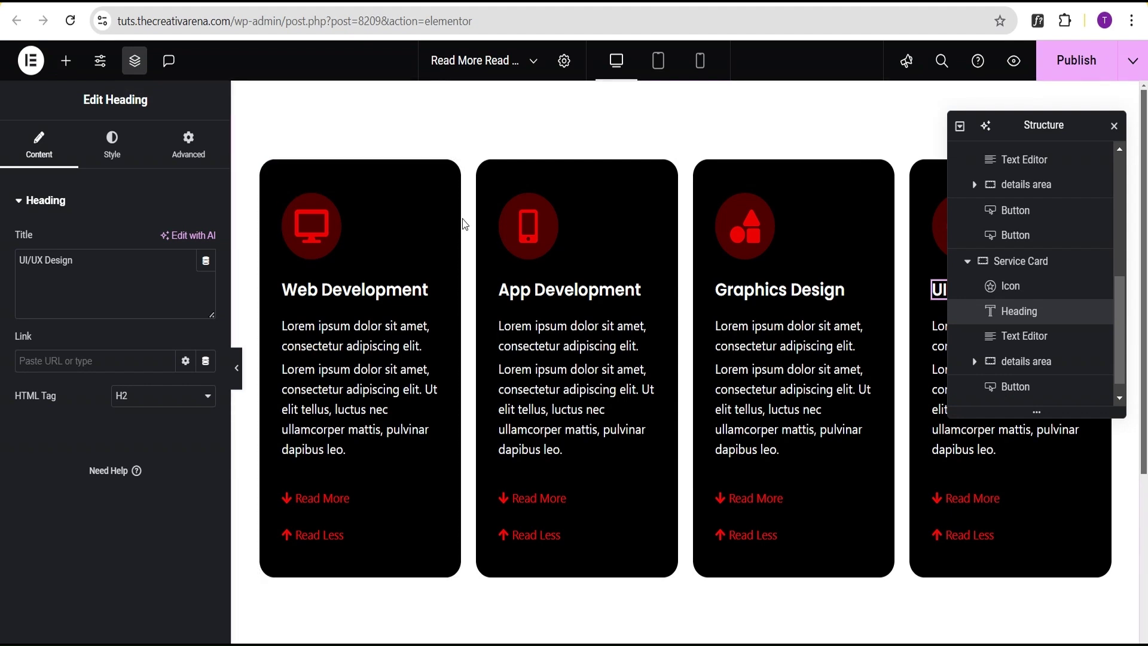
click(65, 63)
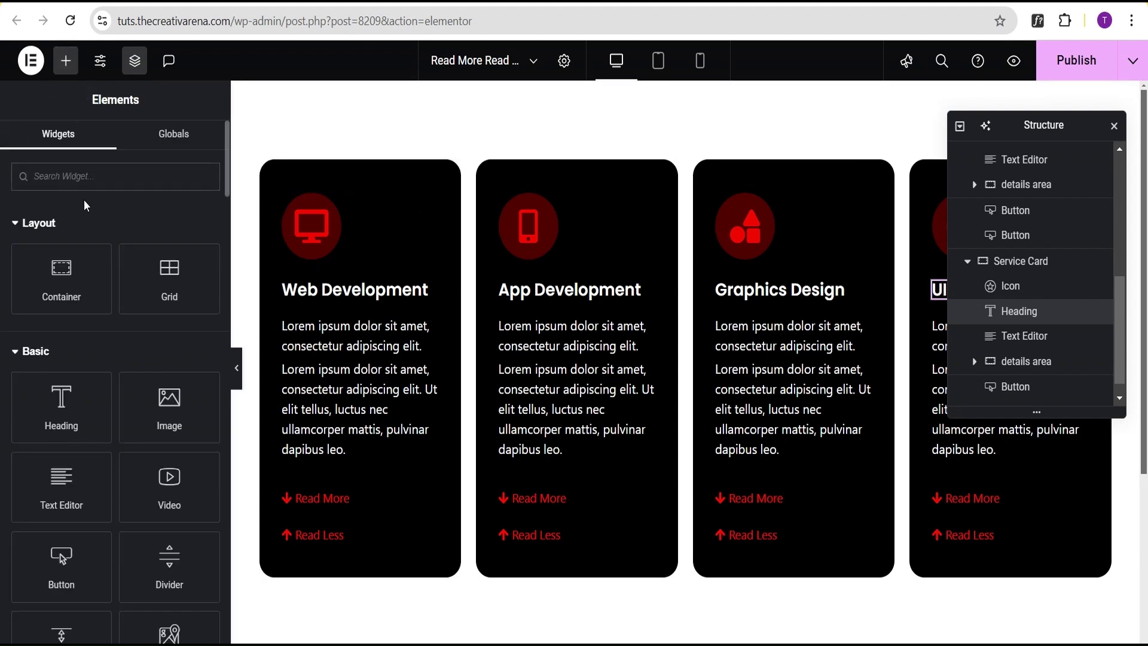
click(71, 177)
text(html)
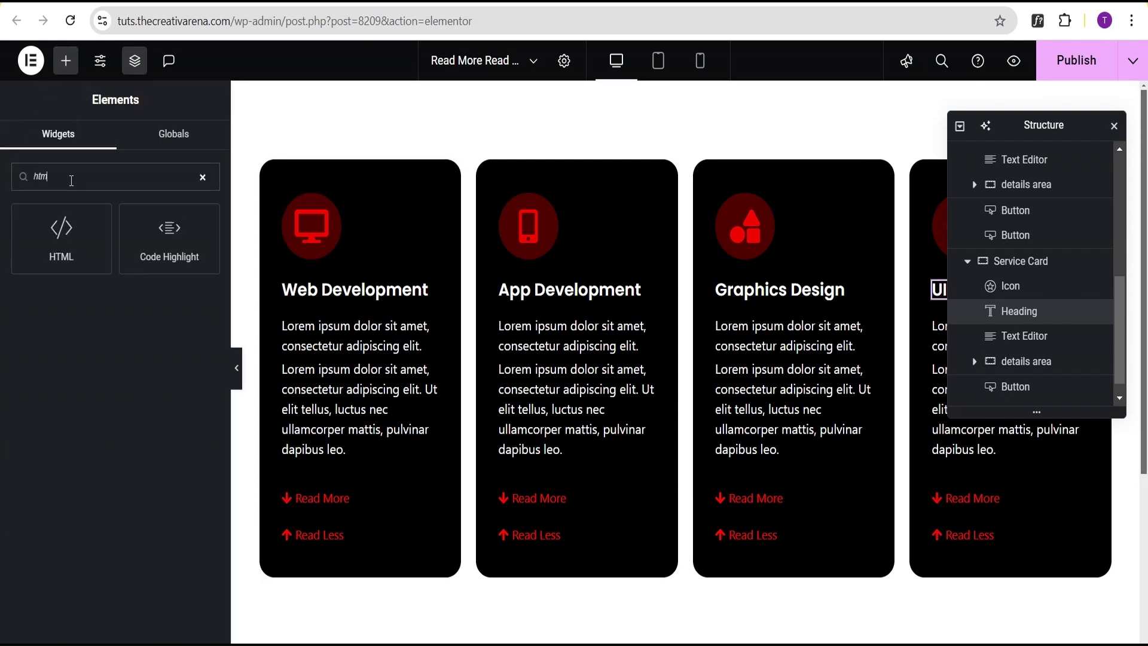
scroll(446, 302, down, 3)
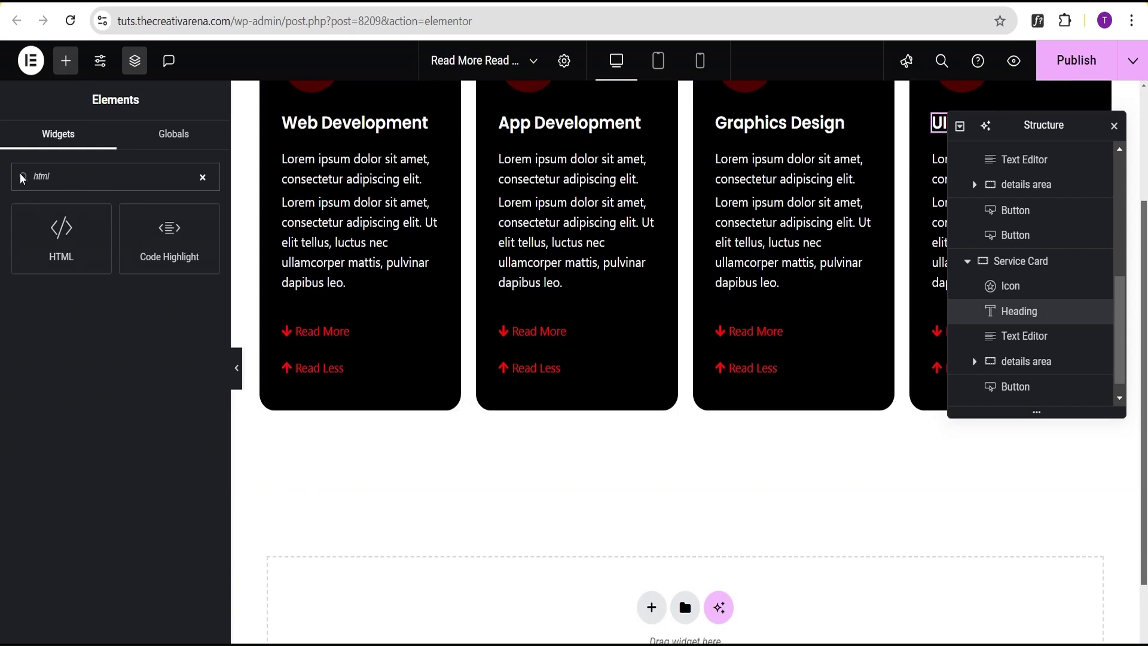
drag(62, 236, 392, 583)
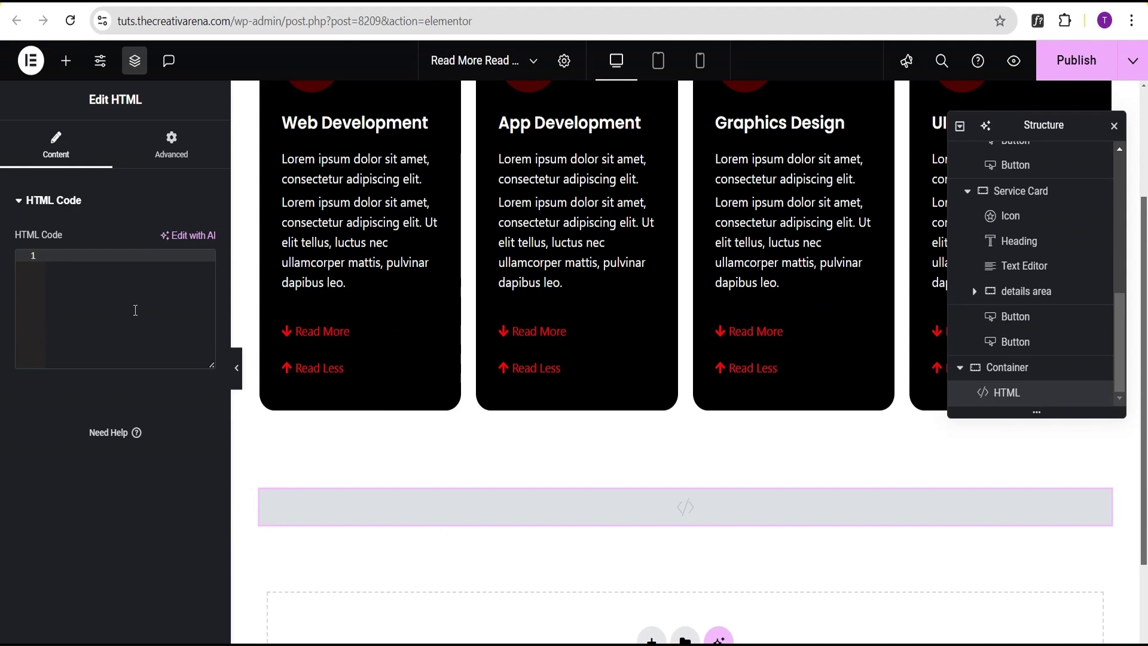
Step: Copy the jQuery script and style blocks from showmore.css in VS Code and paste them into Elementor's HTML widget
key(alt+Tab)
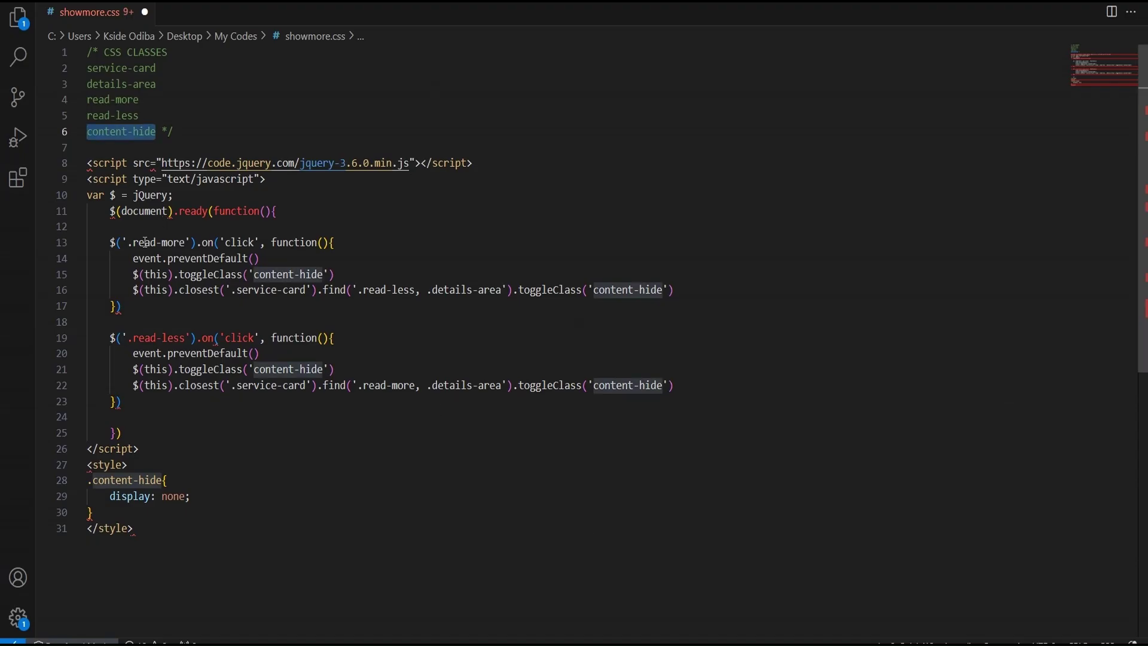
drag(89, 163, 152, 538)
key(ctrl+c)
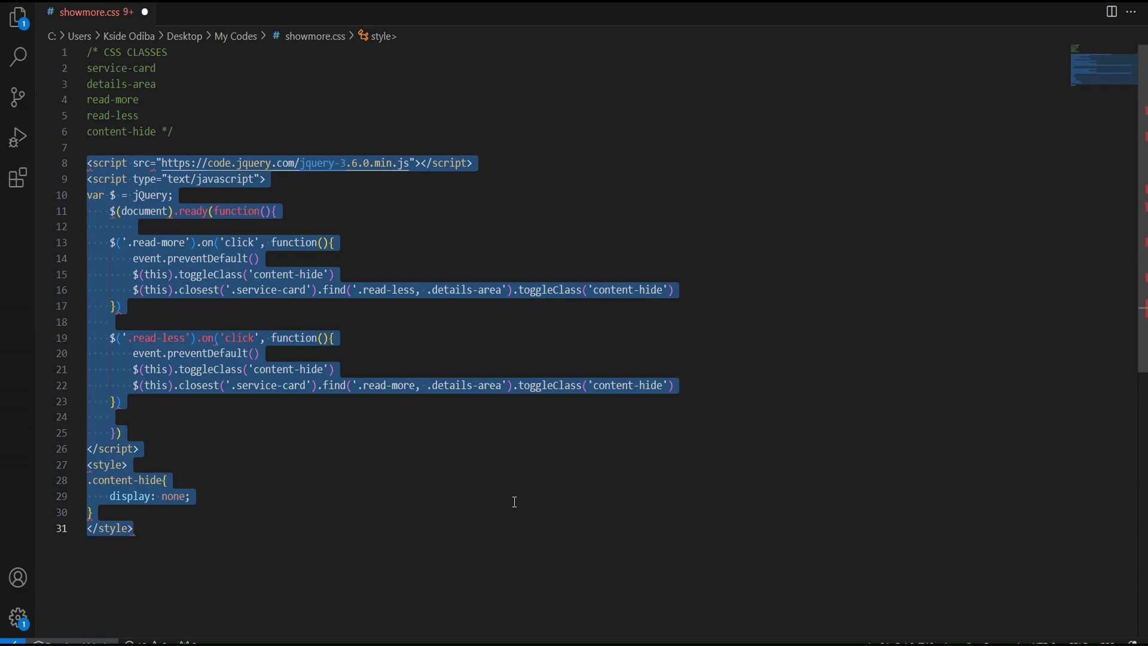
key(alt+Tab)
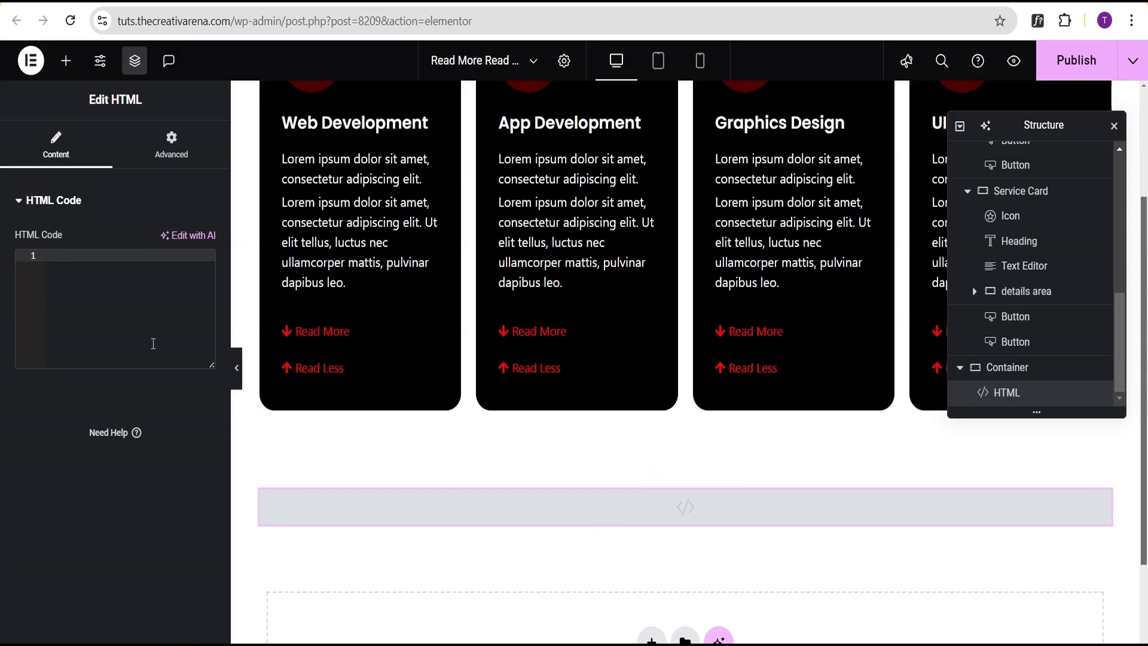
key(ctrl+v)
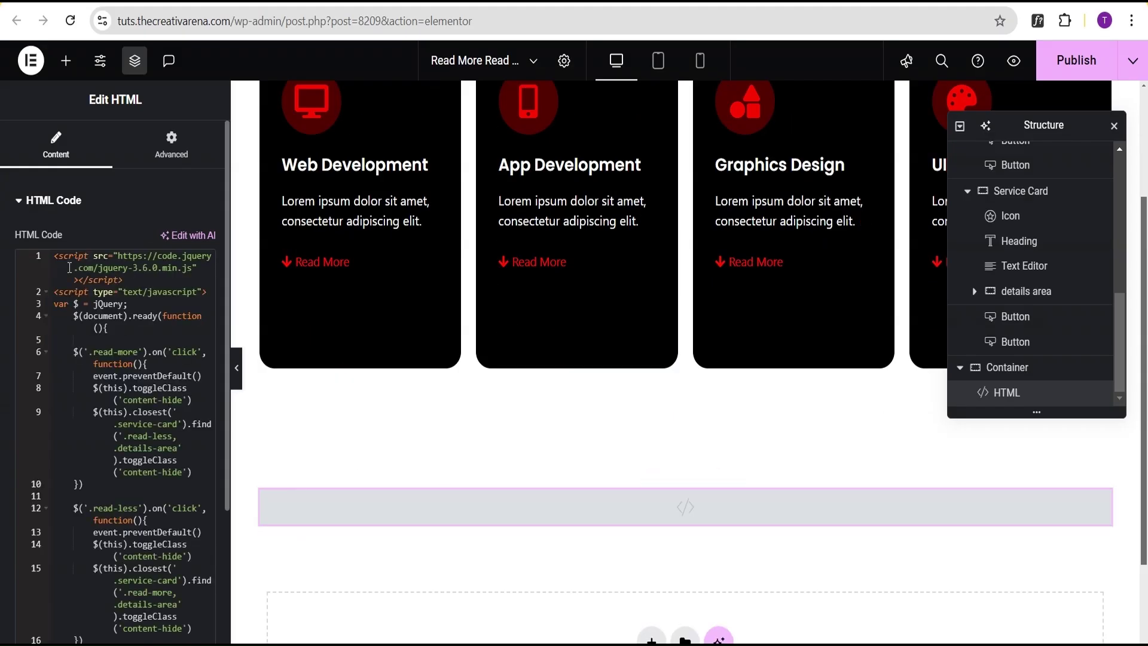
Step: Preview the row of four service cards at full width without the editing panels
scroll(538, 328, up, 3)
click(237, 368)
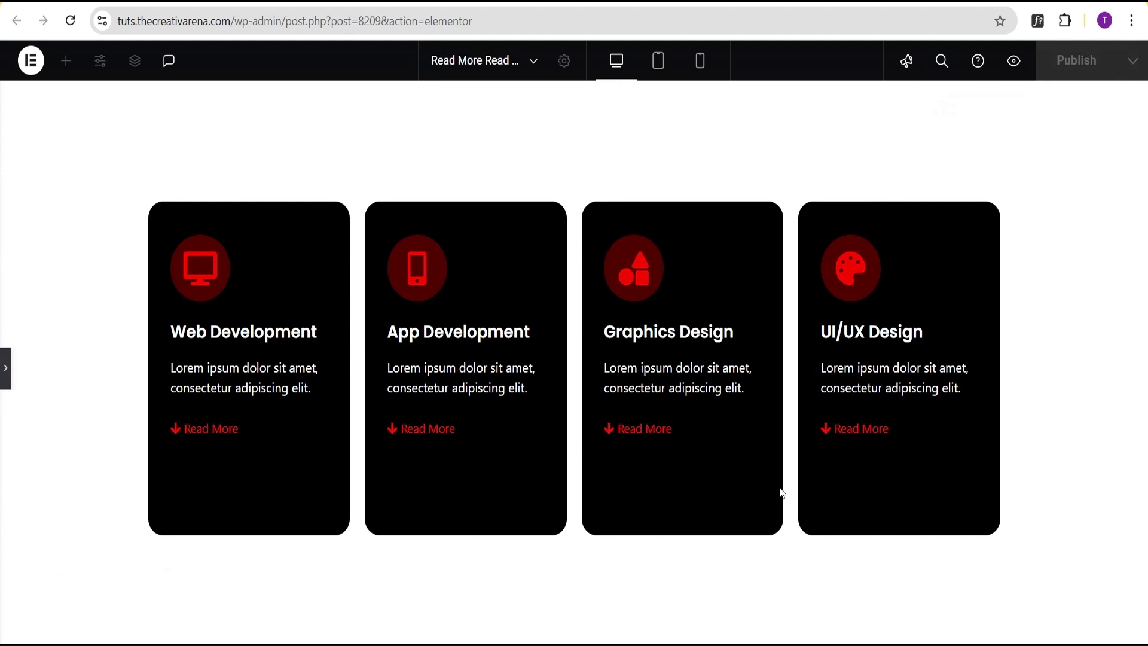
click(7, 370)
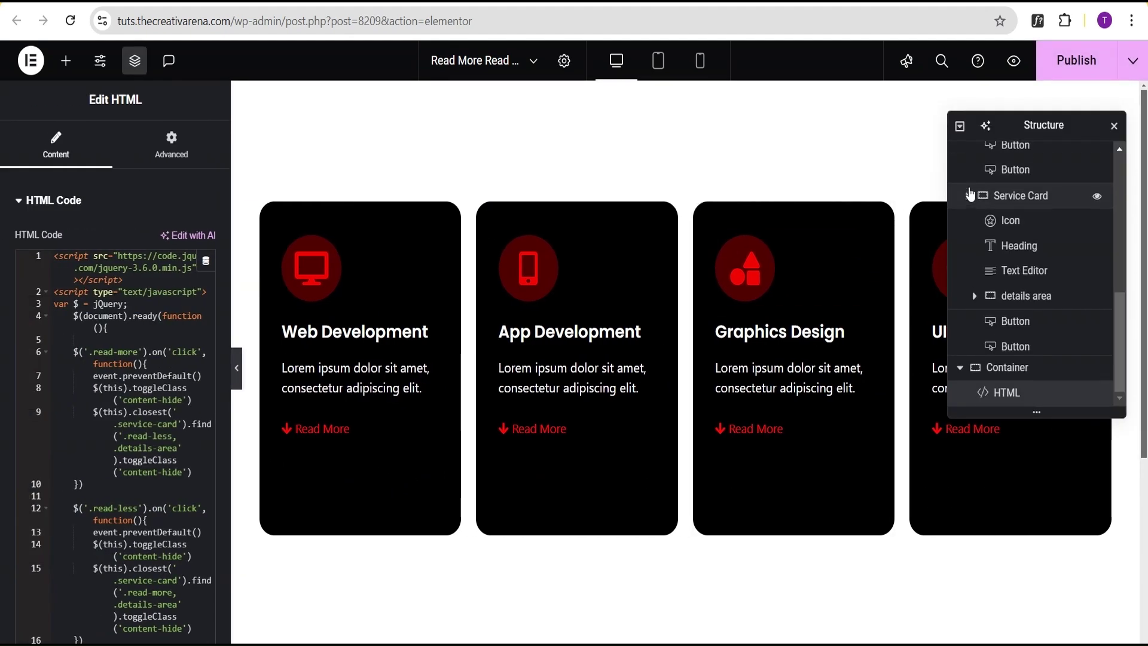
Step: Set the Web Development card container's minimum height to 0 px
scroll(992, 197, down, 1)
scroll(974, 239, down, 2)
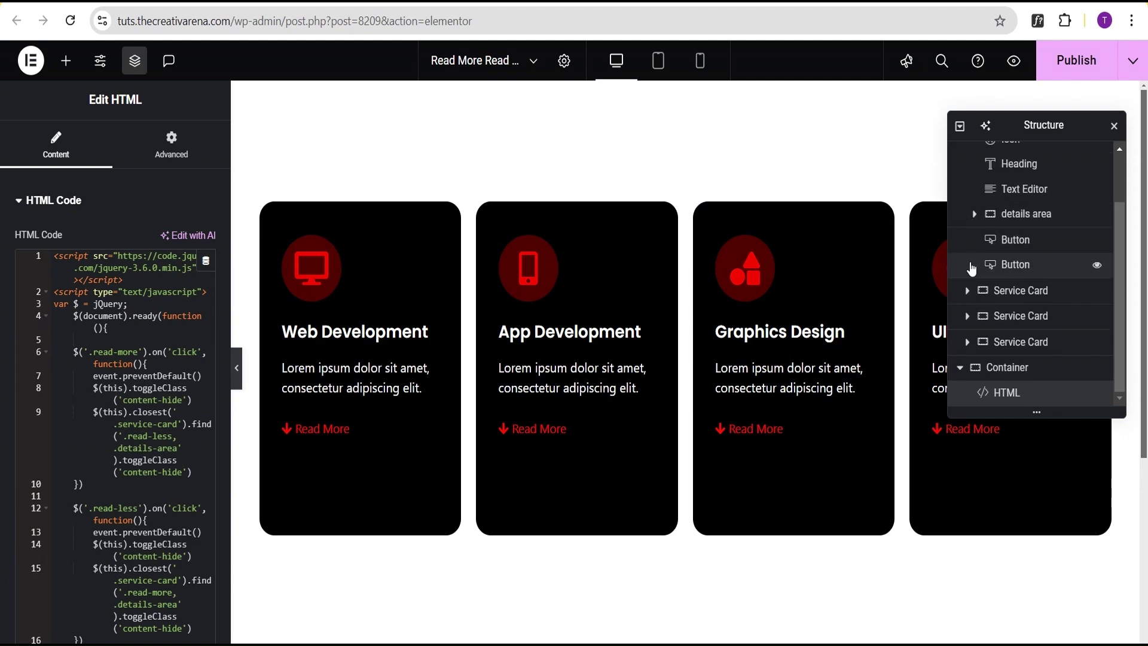
scroll(963, 251, up, 3)
click(966, 179)
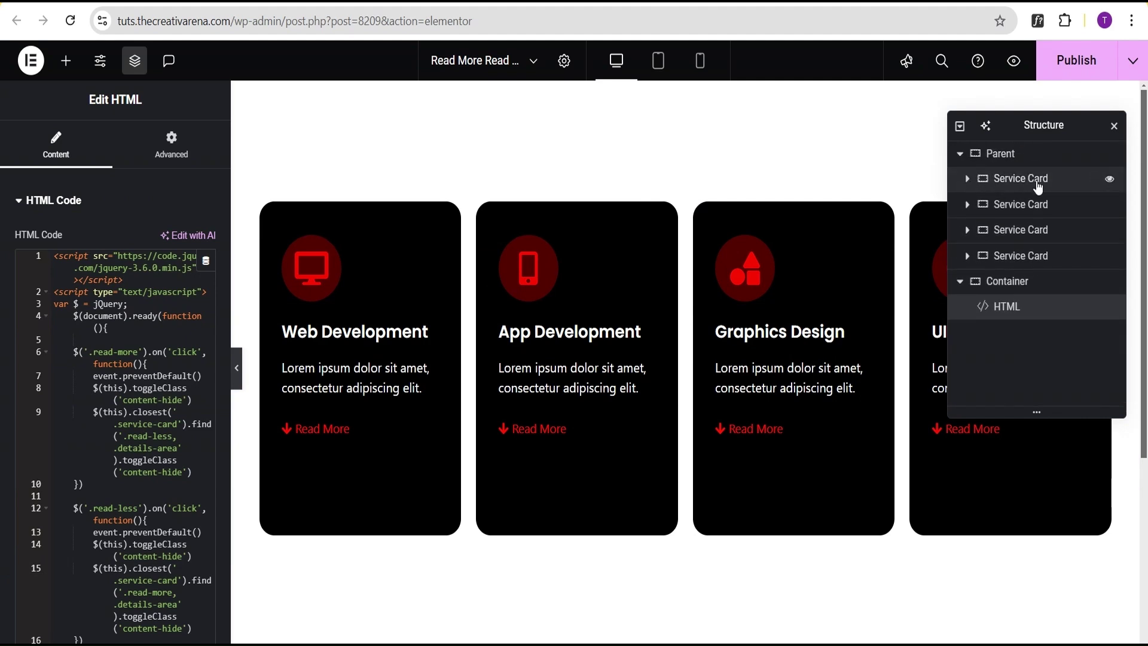
click(1041, 183)
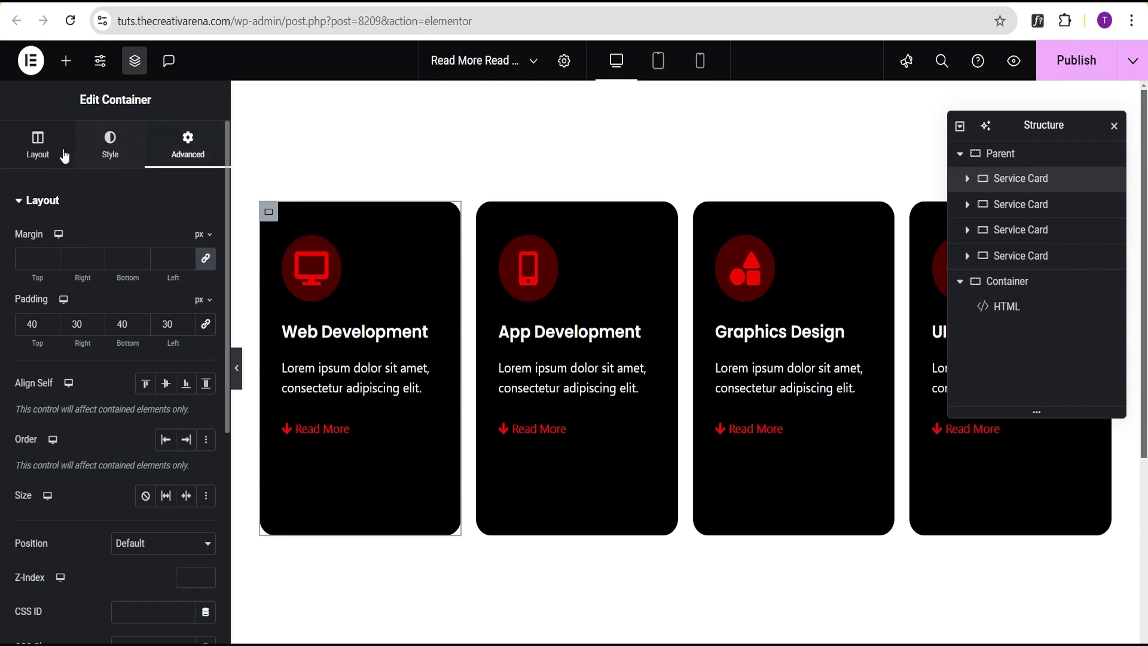
click(38, 150)
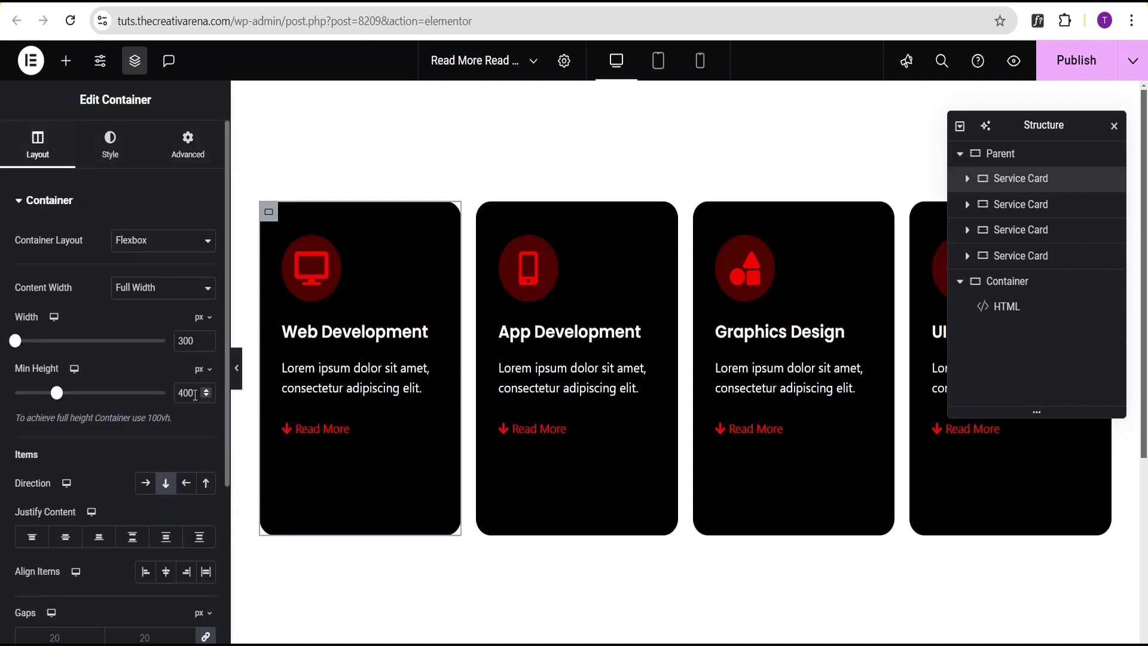
text(0)
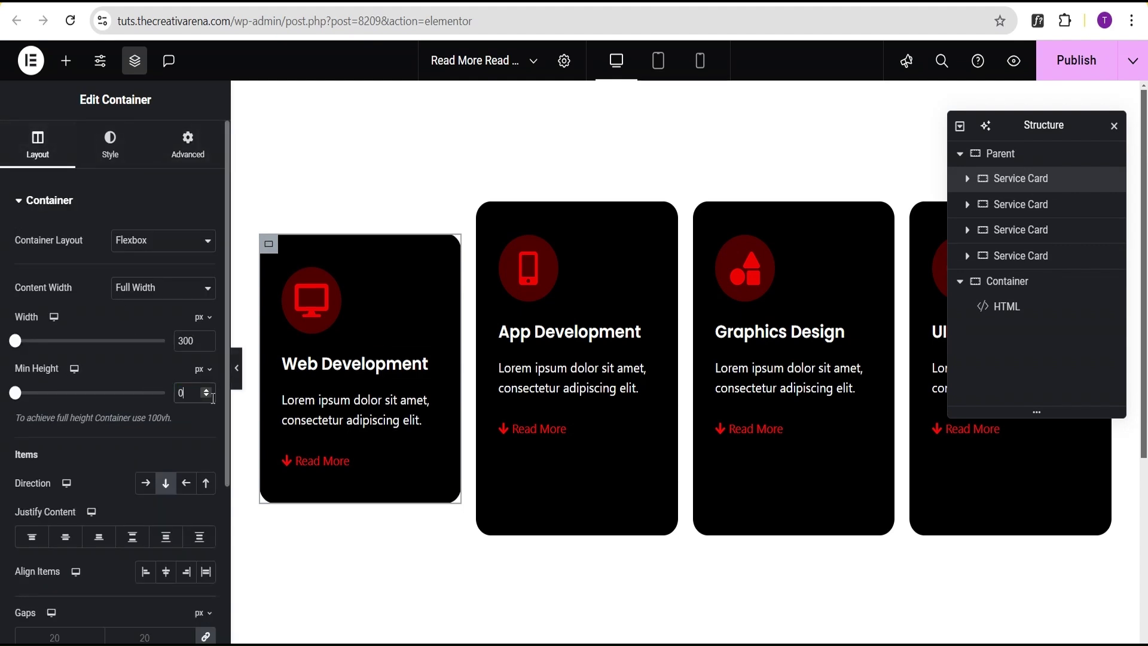
Step: Set the minimum height of the App Development, Graphics Design and UI/UX Design card containers to 0 px
click(1029, 209)
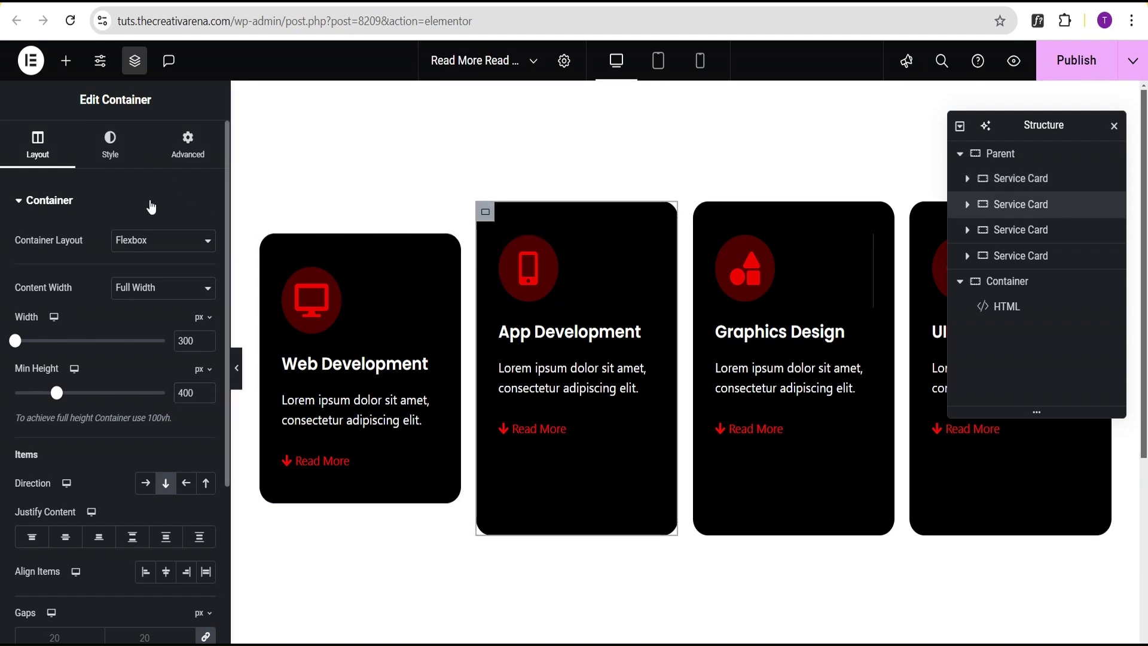
drag(195, 393, 131, 401)
text(0)
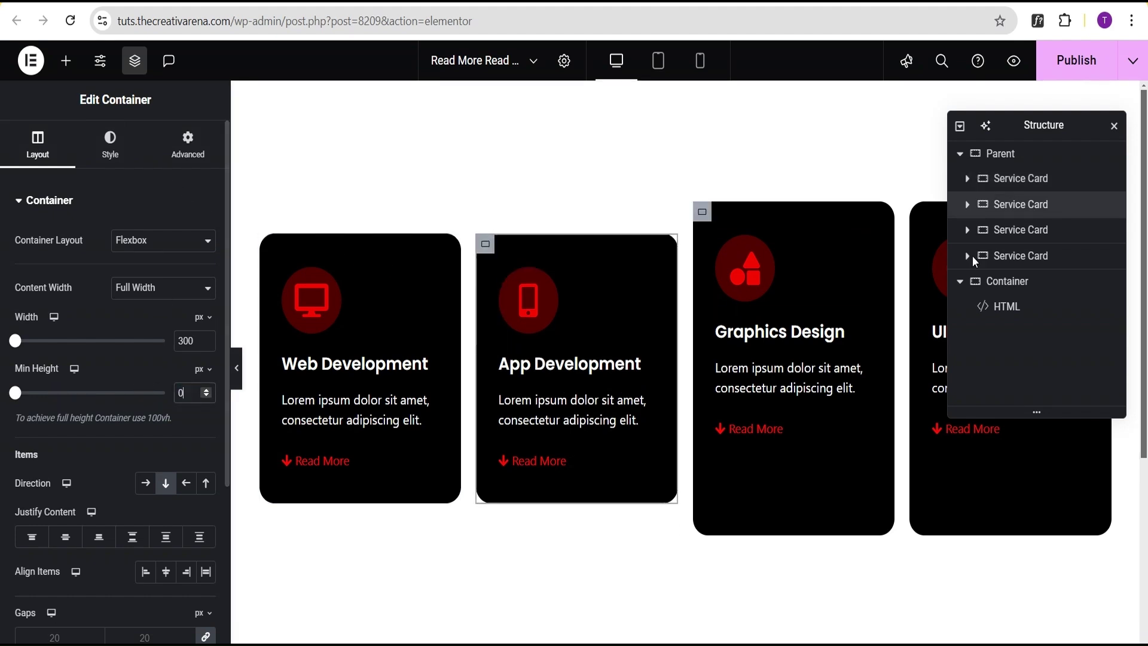
click(984, 236)
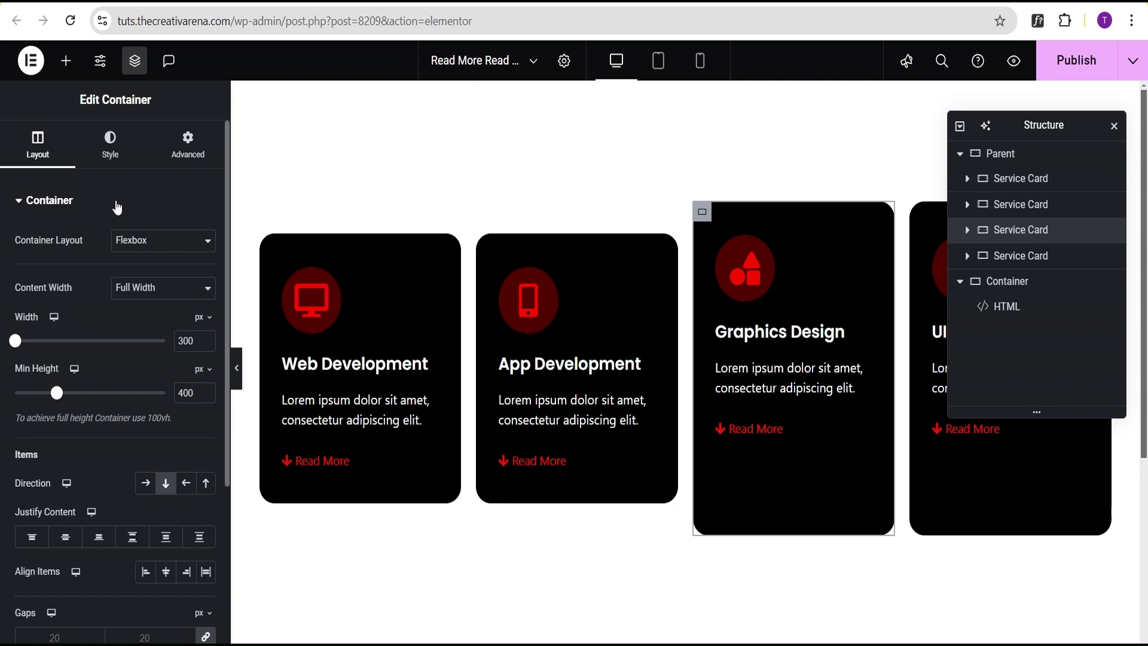
drag(195, 393, 184, 393)
text(0)
click(1027, 257)
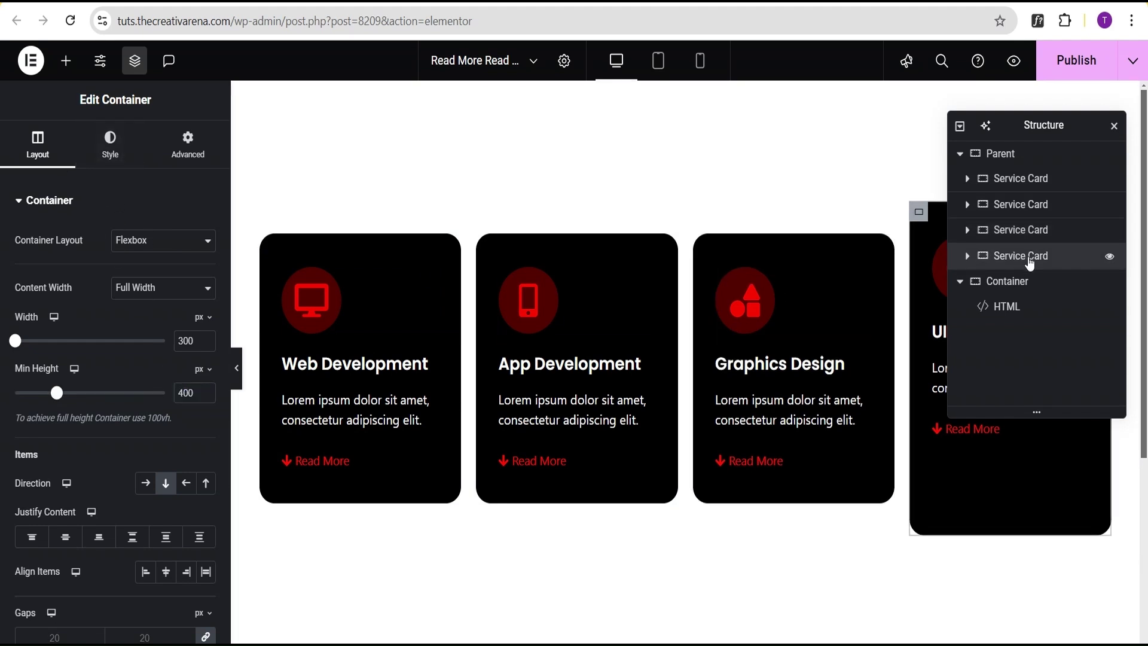
double_click(190, 393)
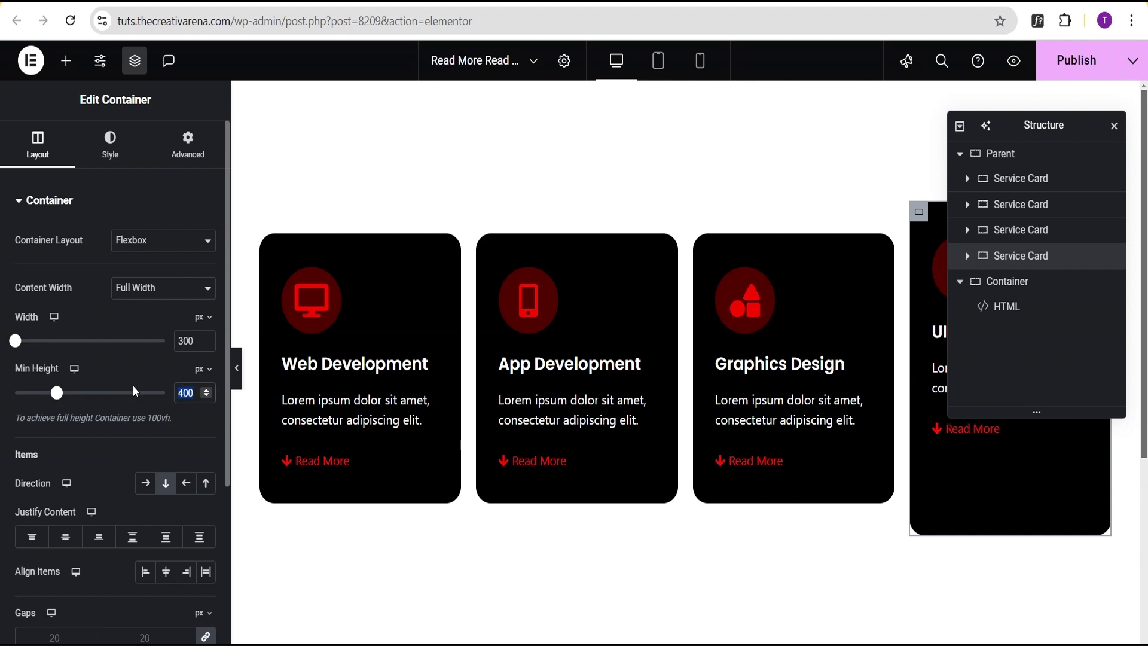
text(0)
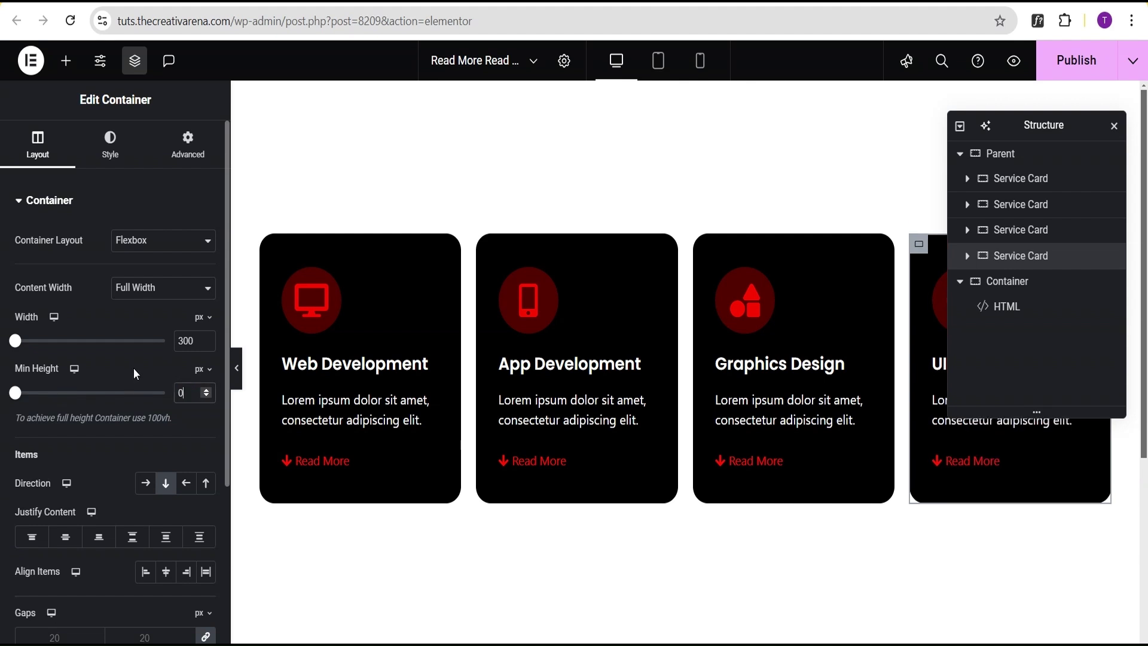
Step: Check the card row at full width without the editing panel, publish the page and open its preview
click(235, 368)
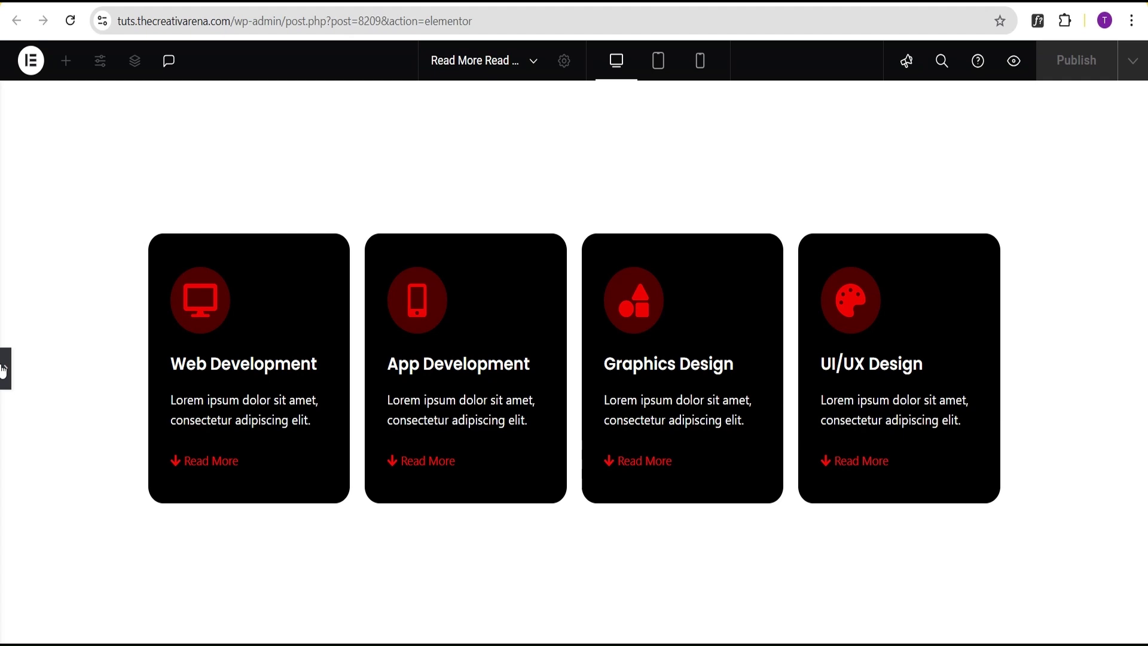
click(3, 369)
click(1088, 65)
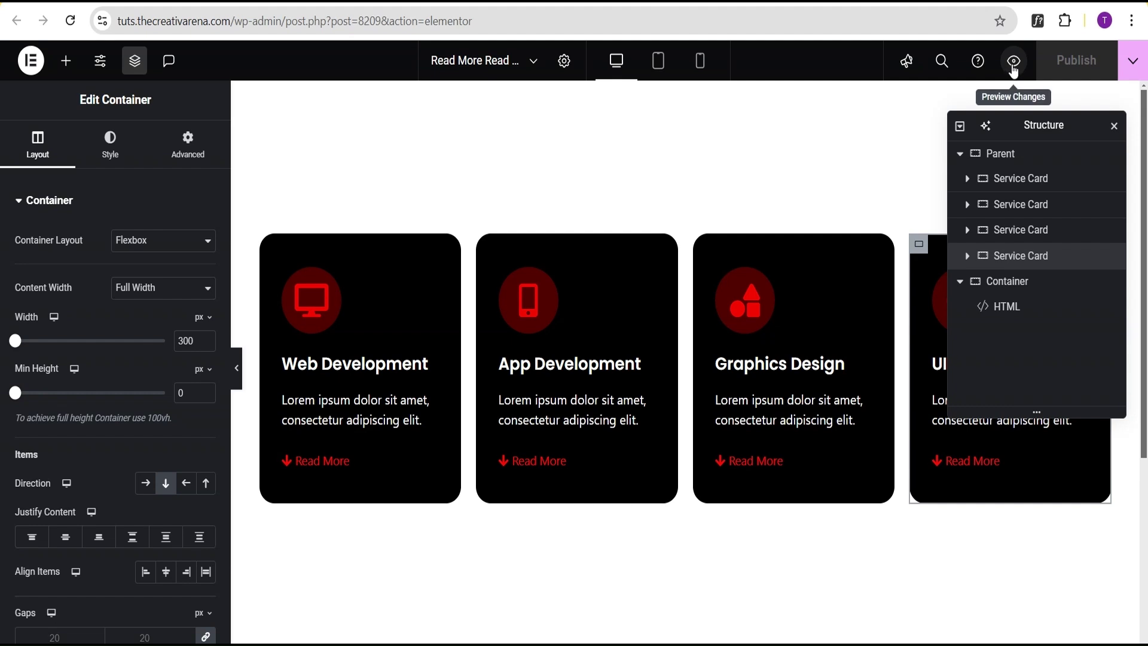
click(674, 643)
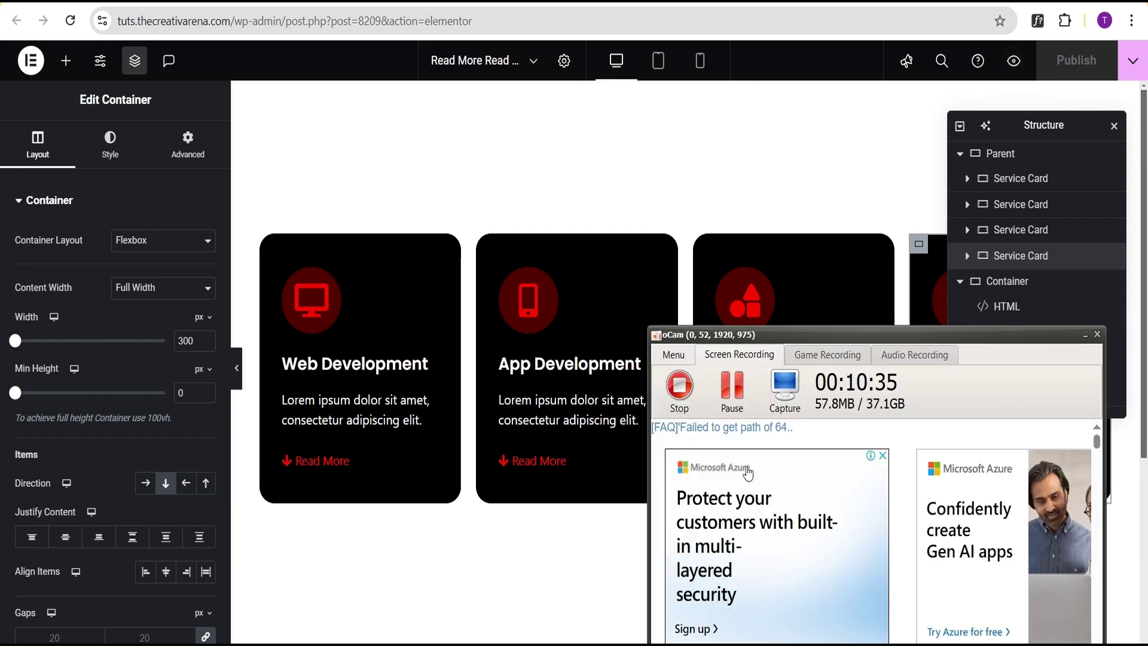
click(1084, 335)
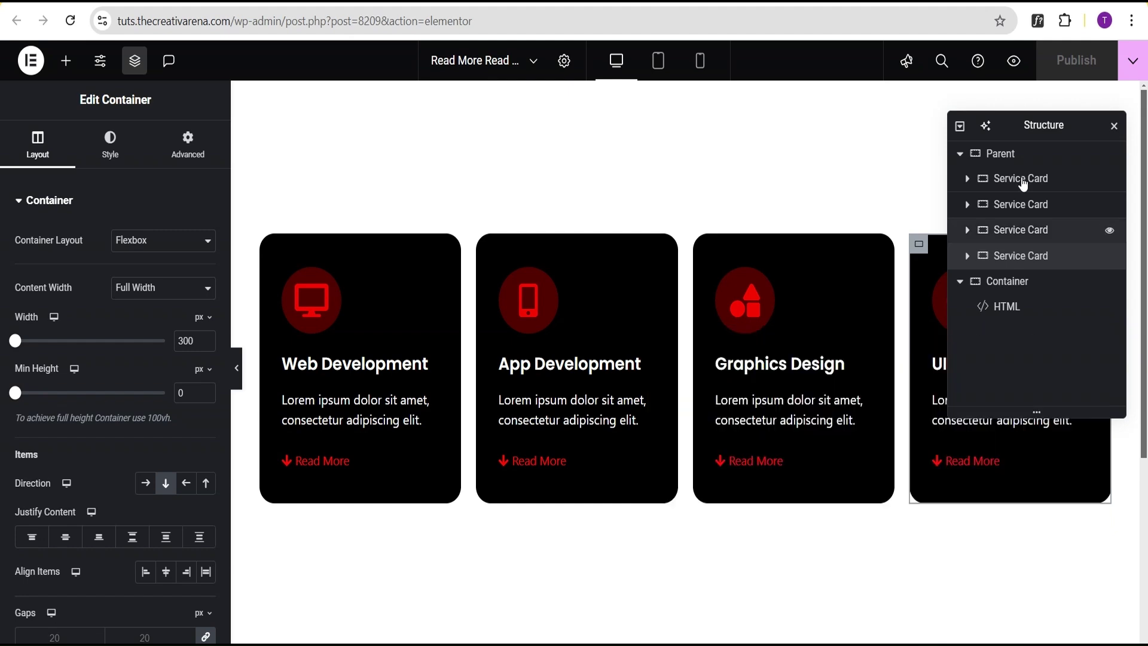
click(1012, 62)
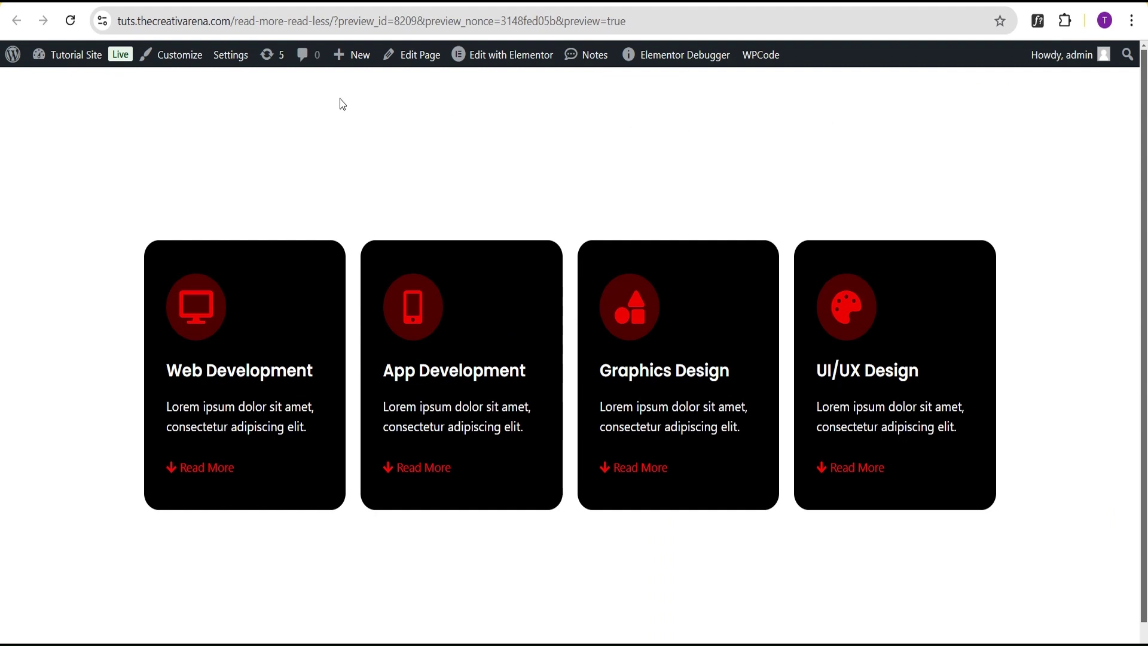
Step: Test Read More and Read Less on the Web Development, App Development, Graphics Design and UI/UX Design cards in the page preview
click(207, 468)
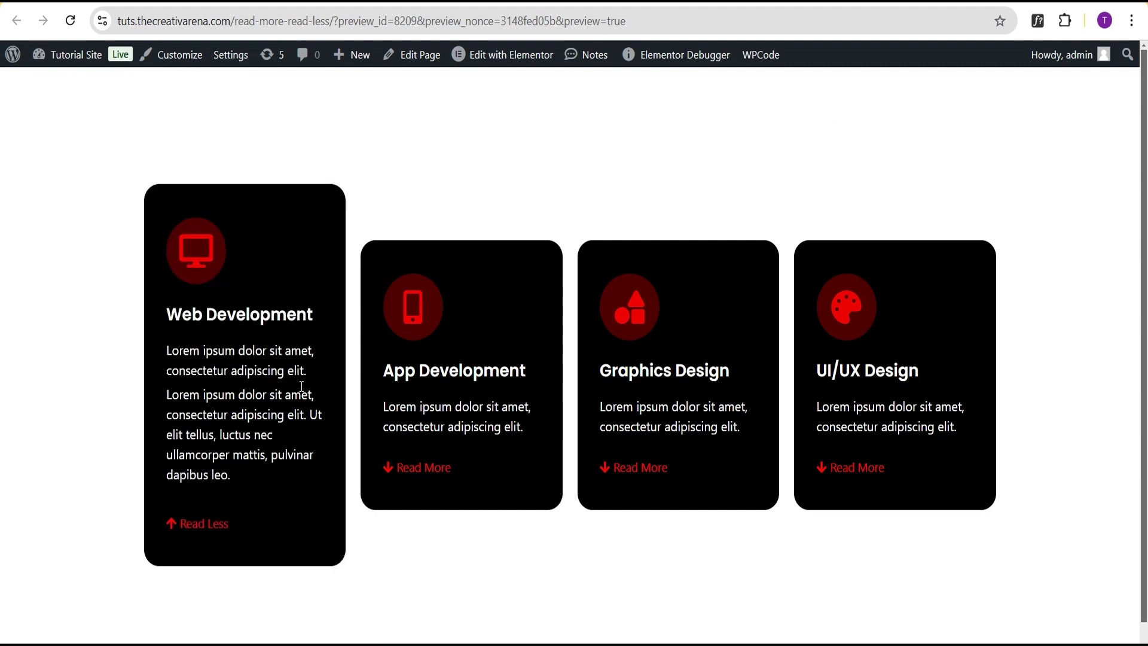
click(215, 525)
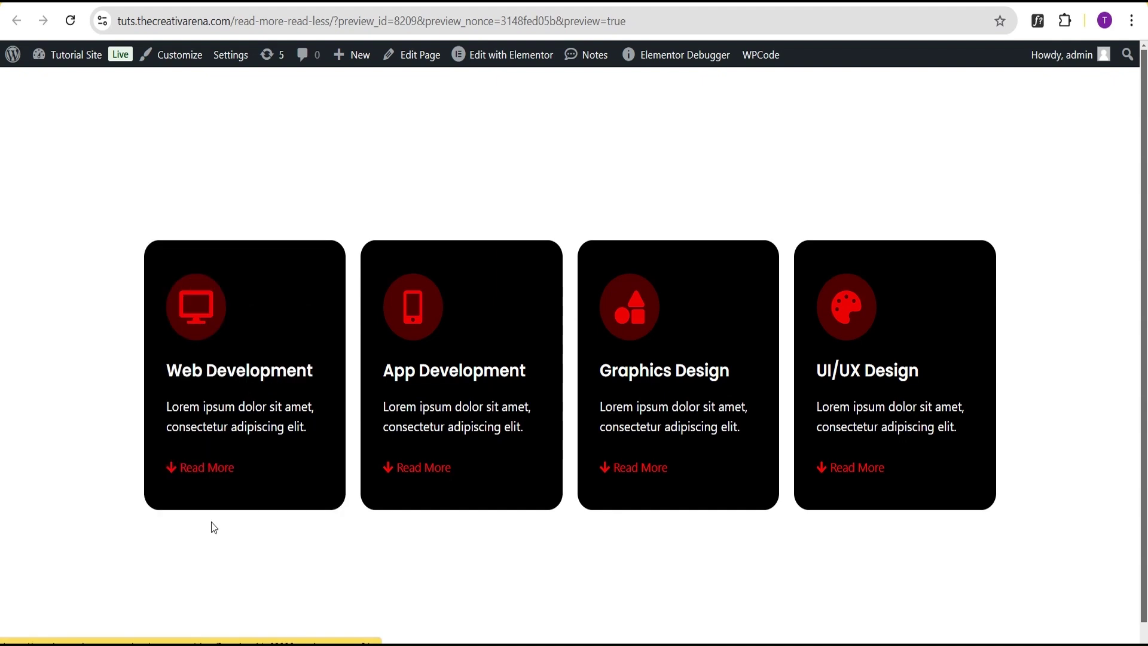
click(415, 468)
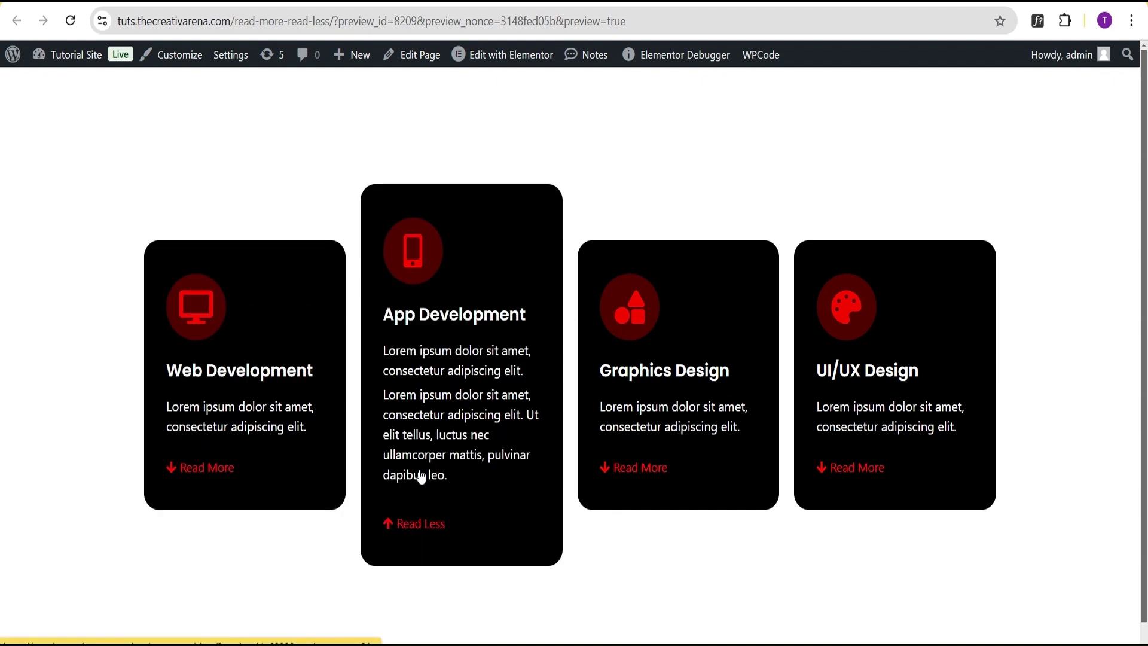
click(434, 526)
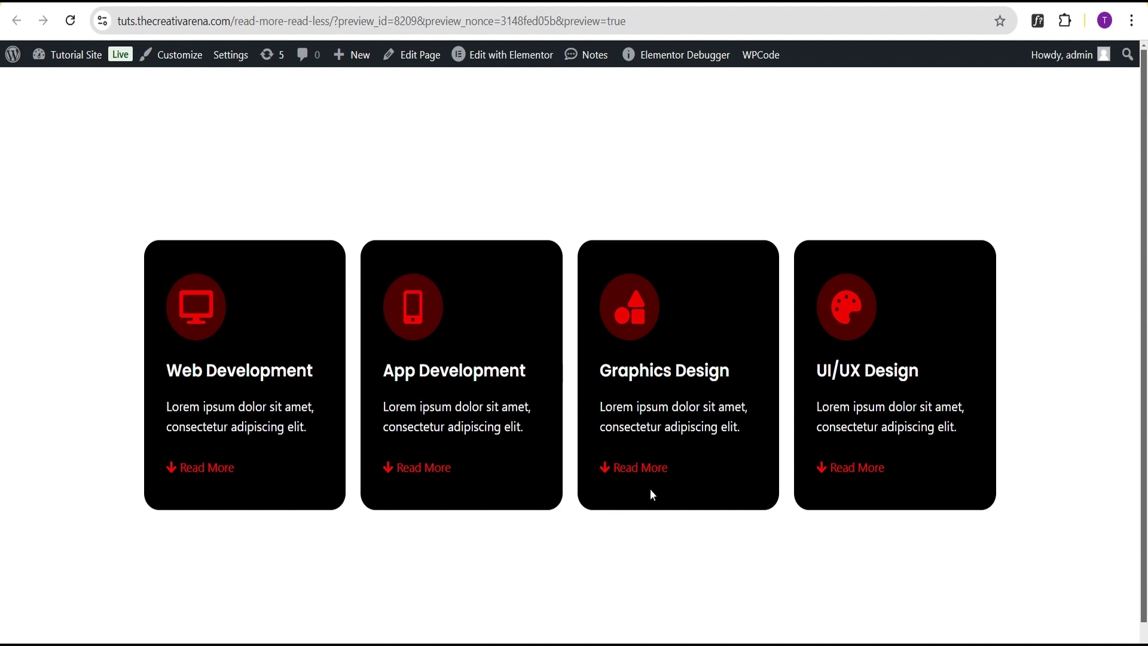
click(638, 467)
click(651, 531)
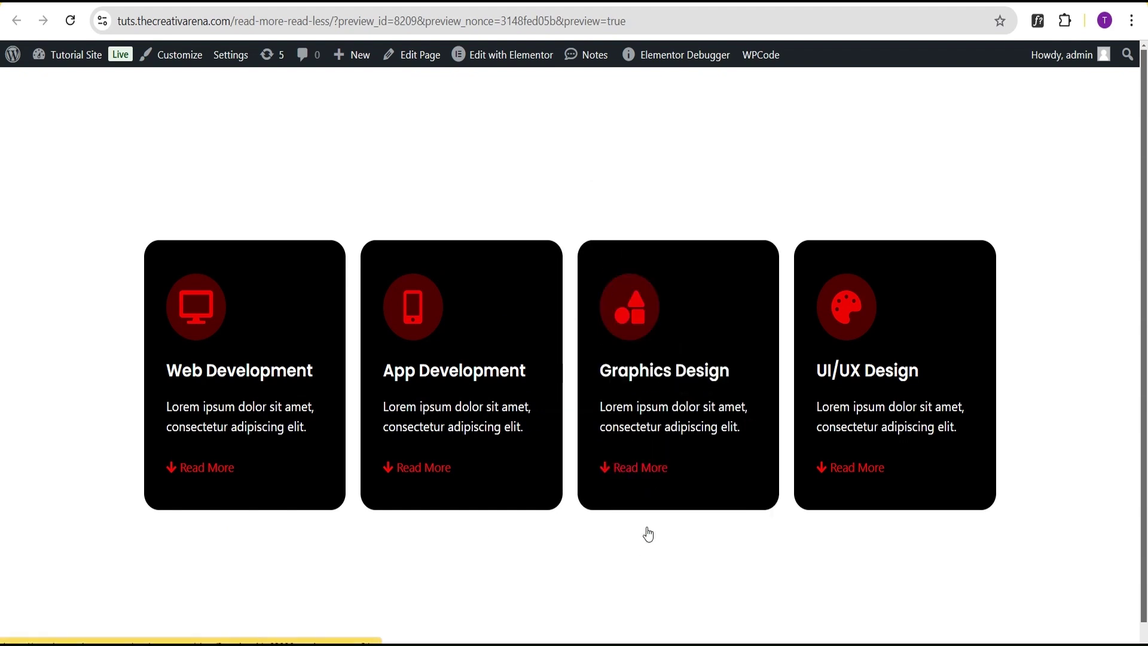
click(862, 468)
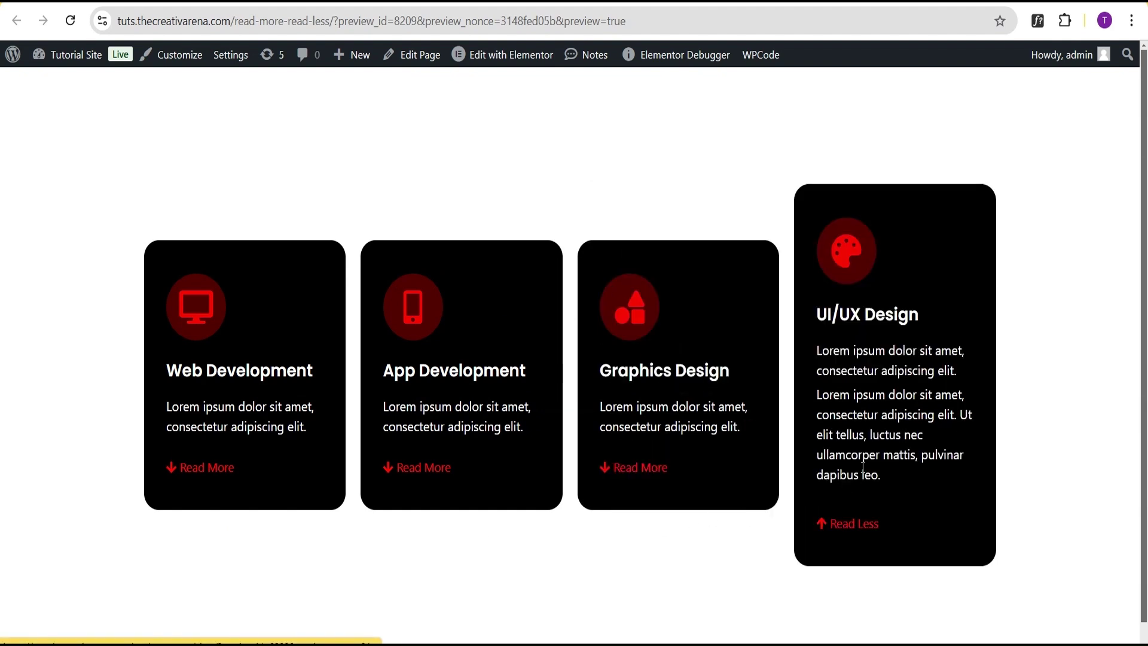
click(859, 524)
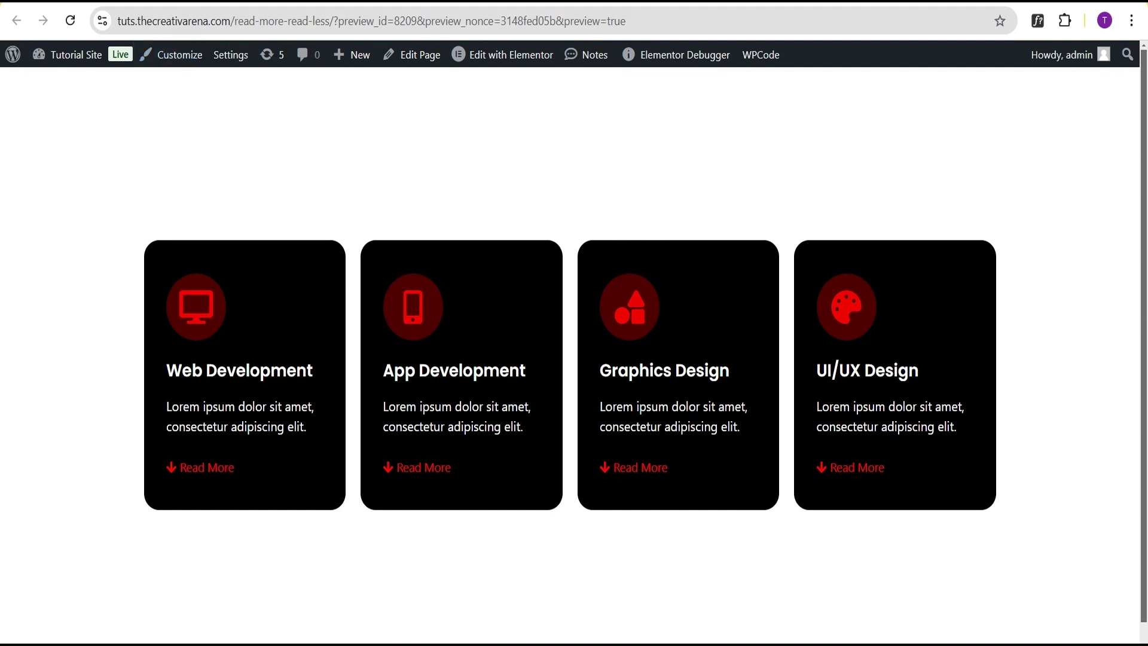
Step: Return to the Elementor editor and set the Parent container's items to wrap in the tablet layout
key(ctrl+Tab)
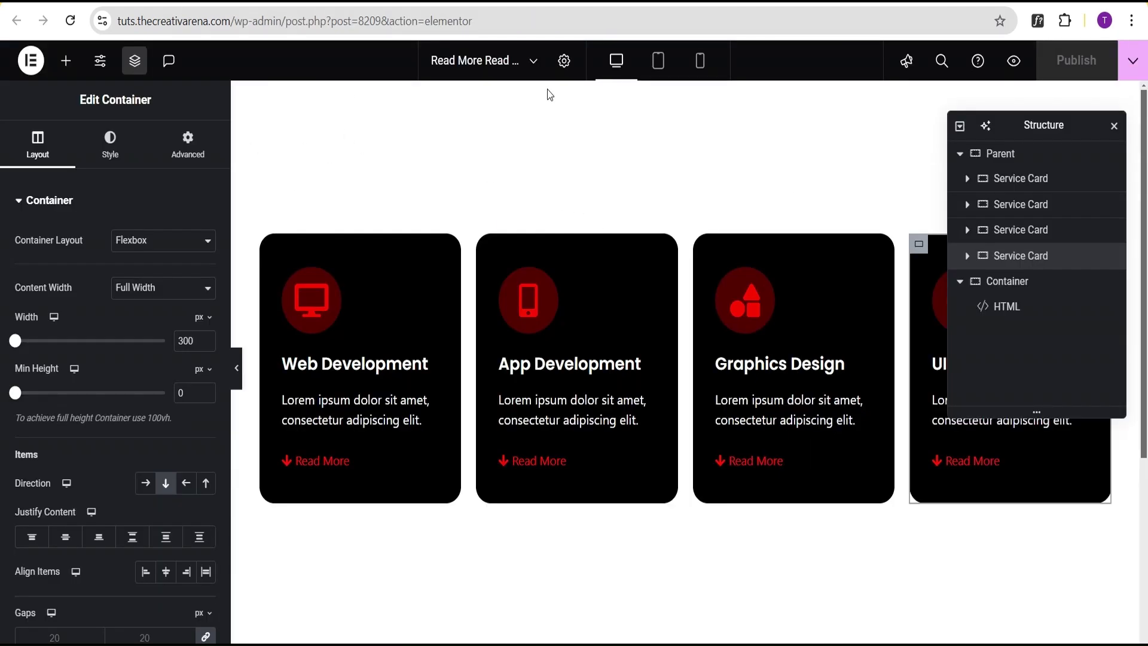
click(660, 61)
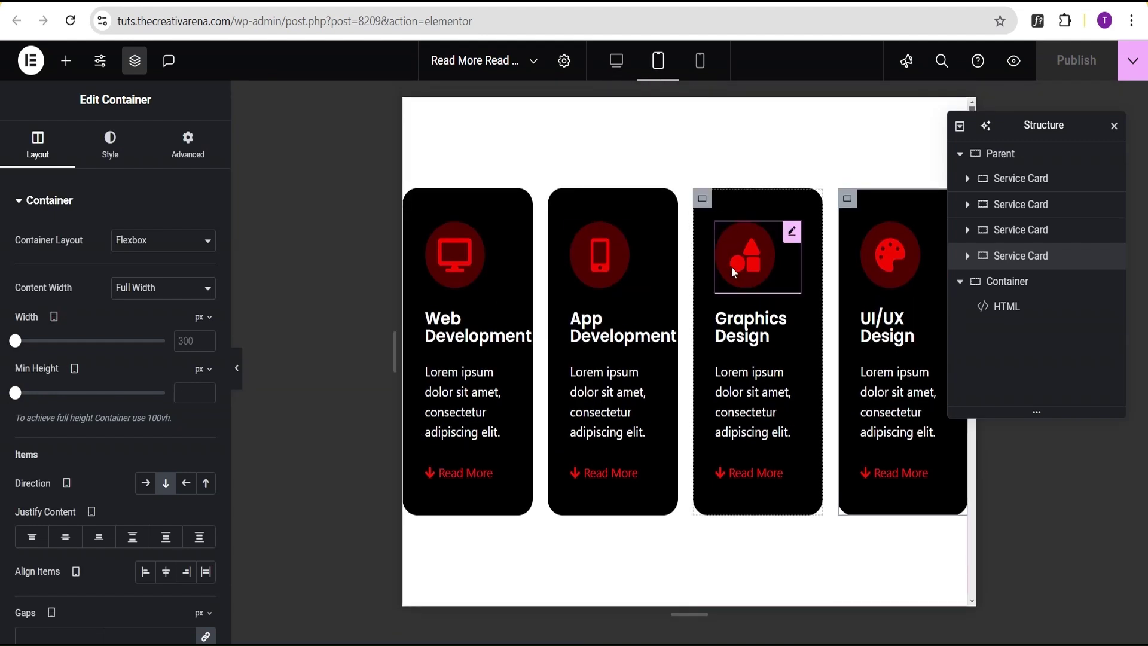
click(1026, 157)
scroll(92, 332, down, 4)
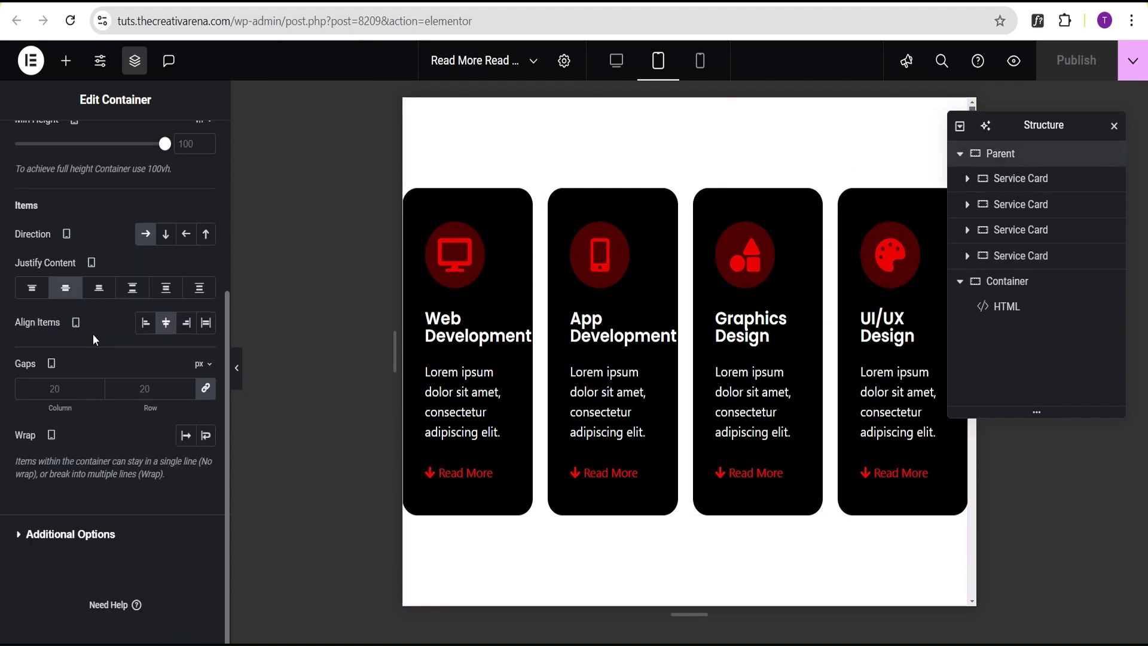
click(206, 437)
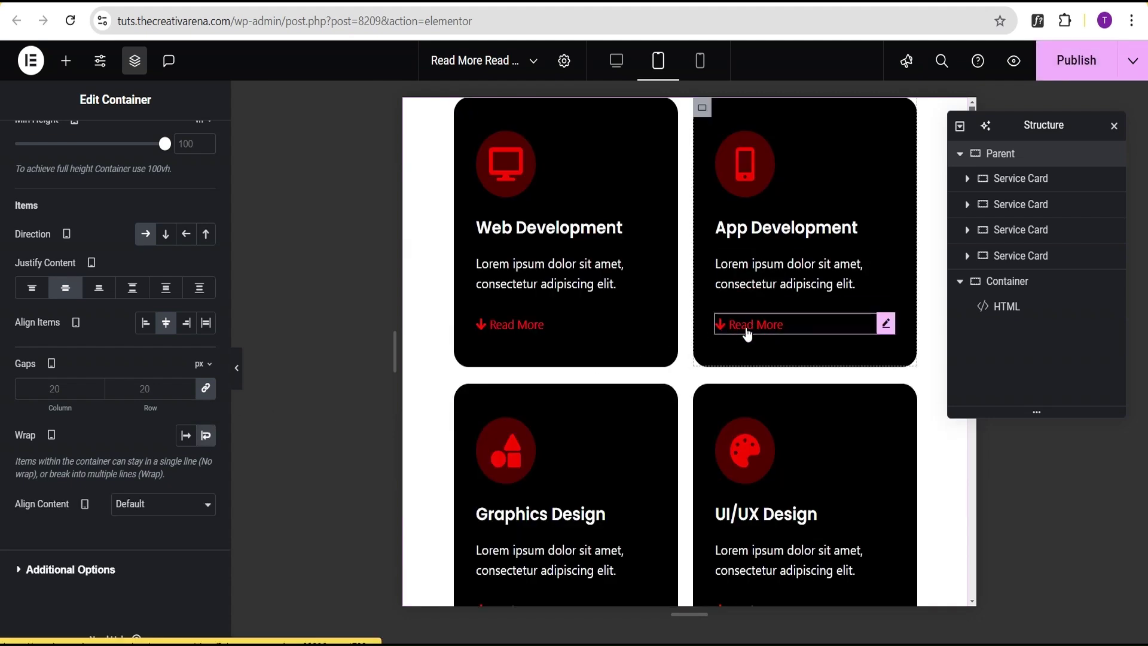
Step: Set the Parent container's tablet padding to 100 px top and bottom and 20 px left and right, with the values unlinked
click(1040, 154)
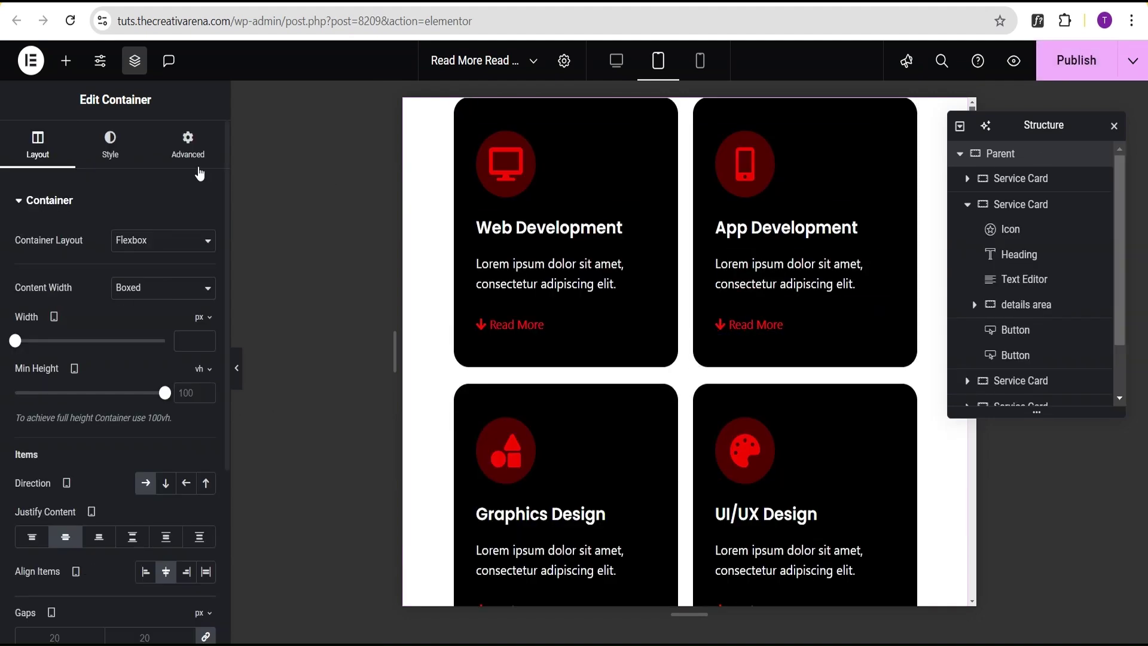
click(185, 146)
click(27, 324)
text(100)
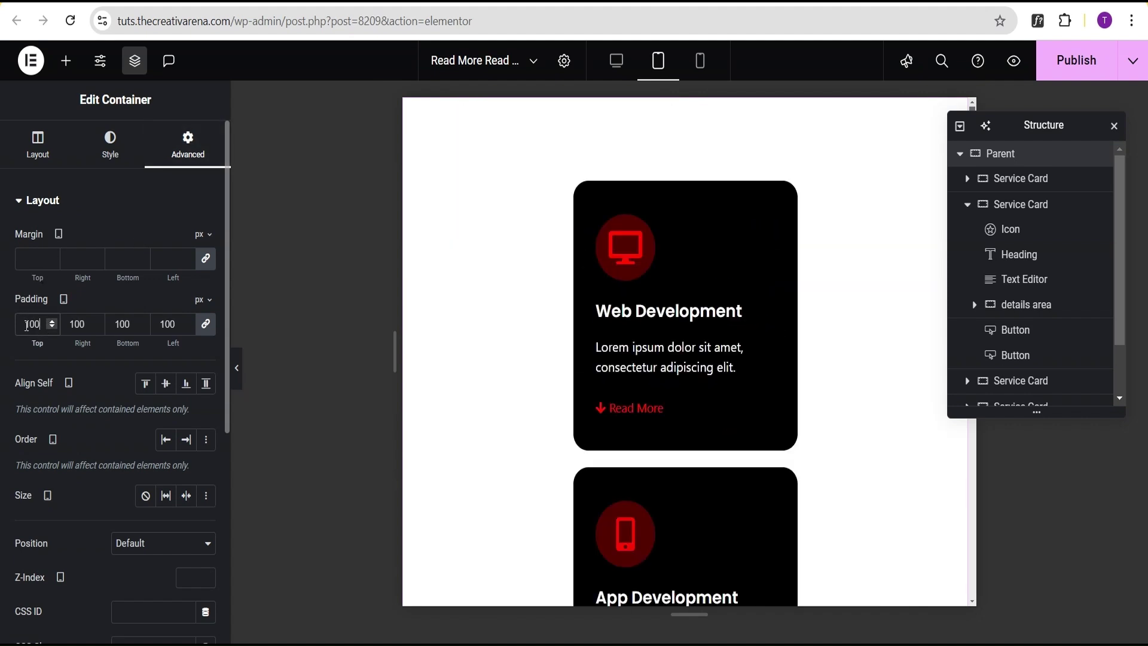
click(205, 324)
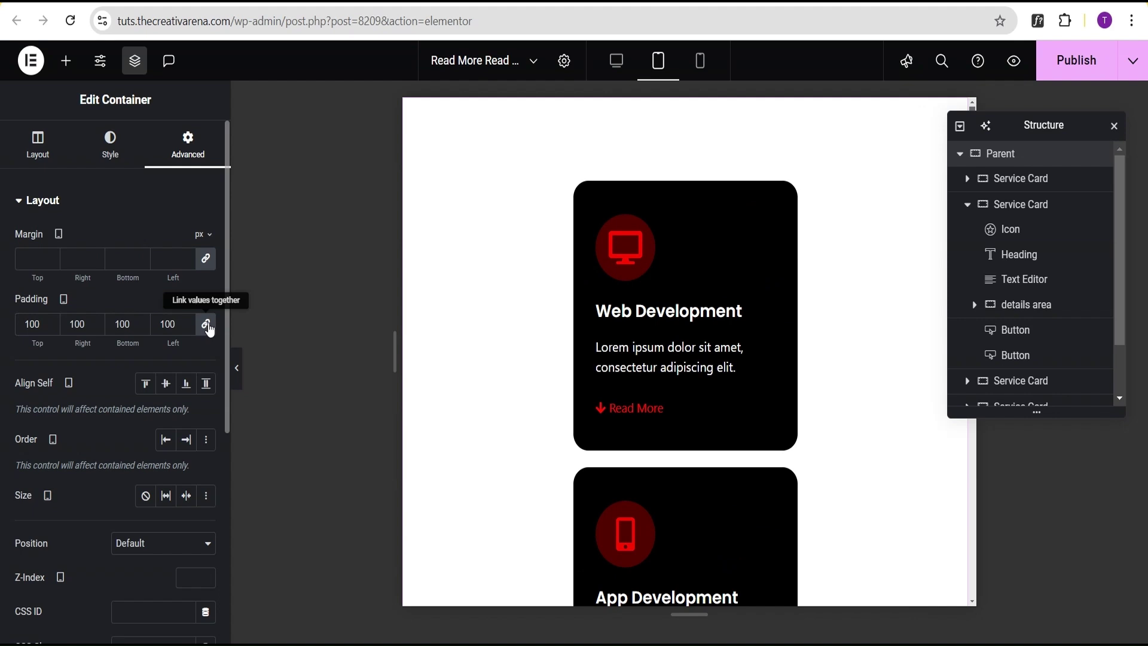
double_click(170, 324)
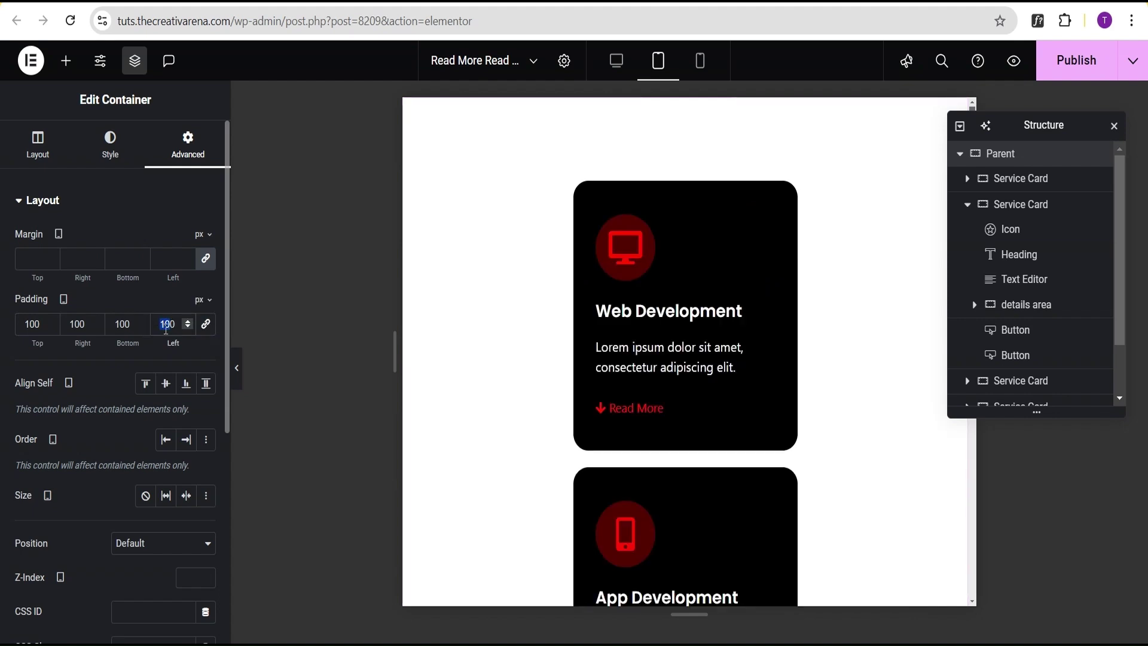
text(20)
double_click(78, 343)
text(20)
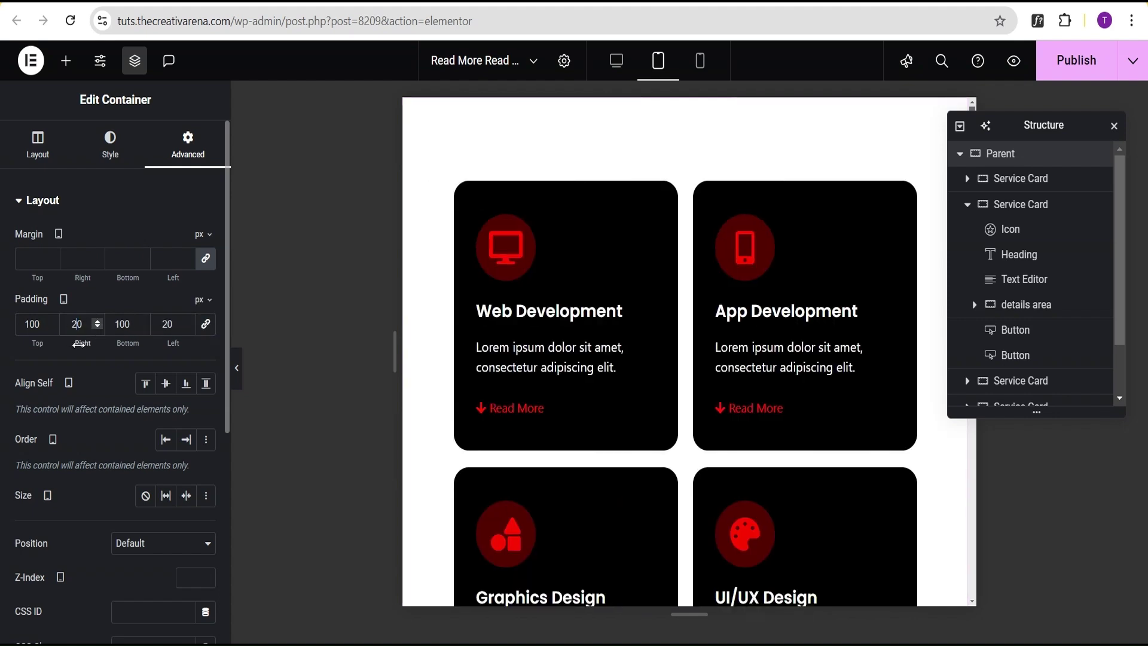
Step: Examine how the service cards stack in the mobile portrait layout
click(701, 62)
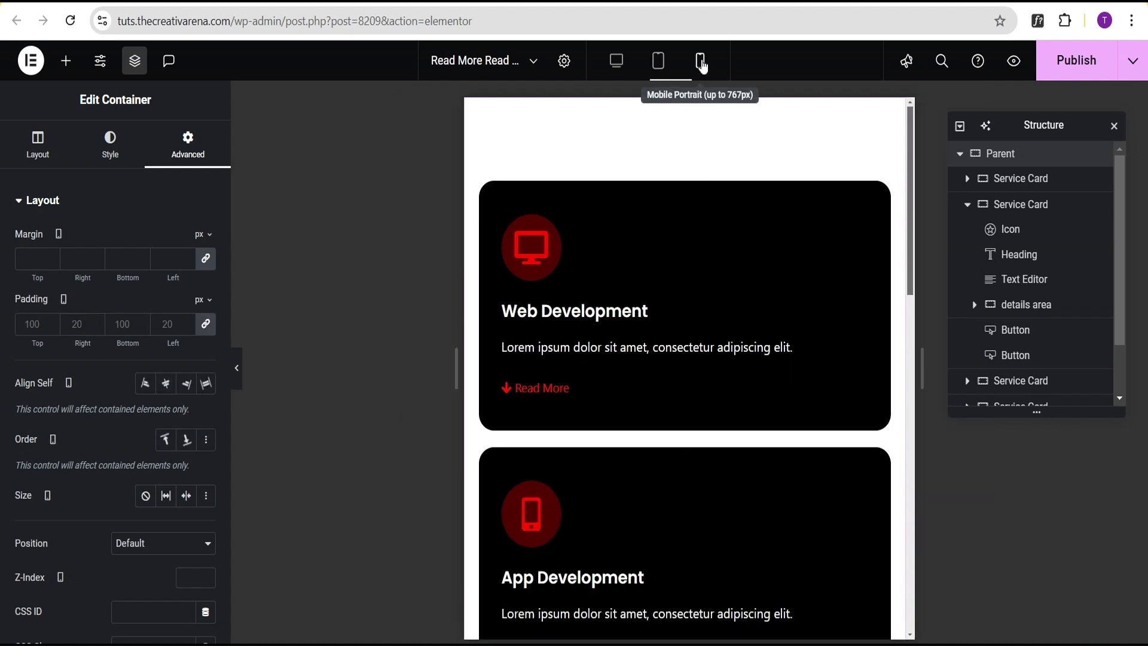
scroll(722, 321, down, 10)
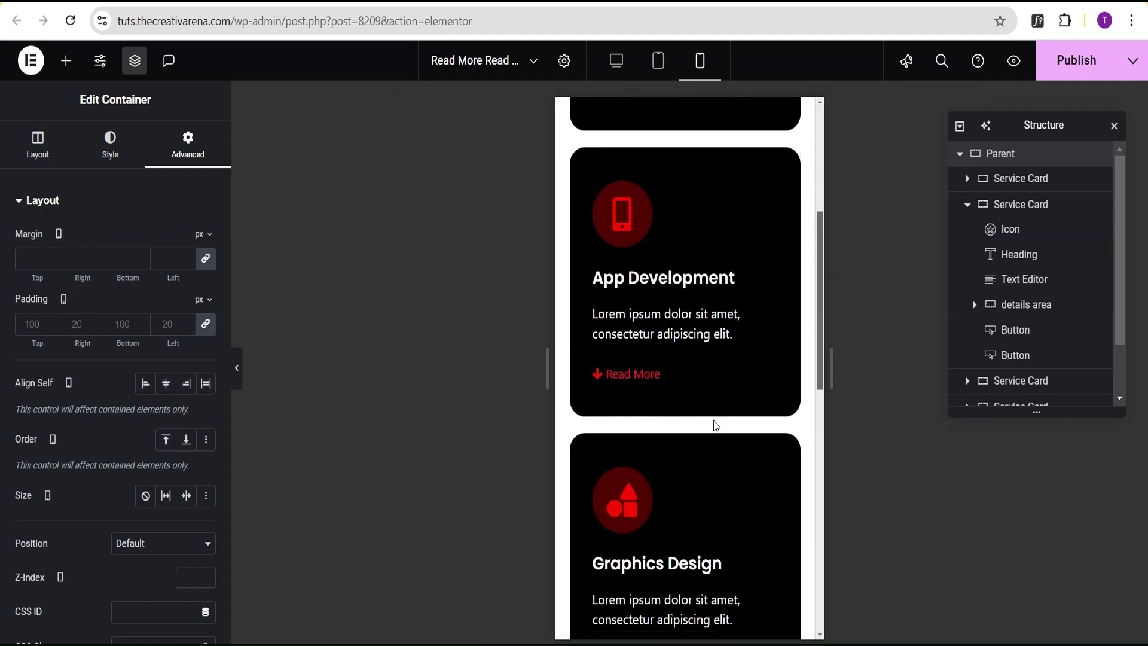
scroll(716, 430, down, 5)
scroll(716, 425, up, 15)
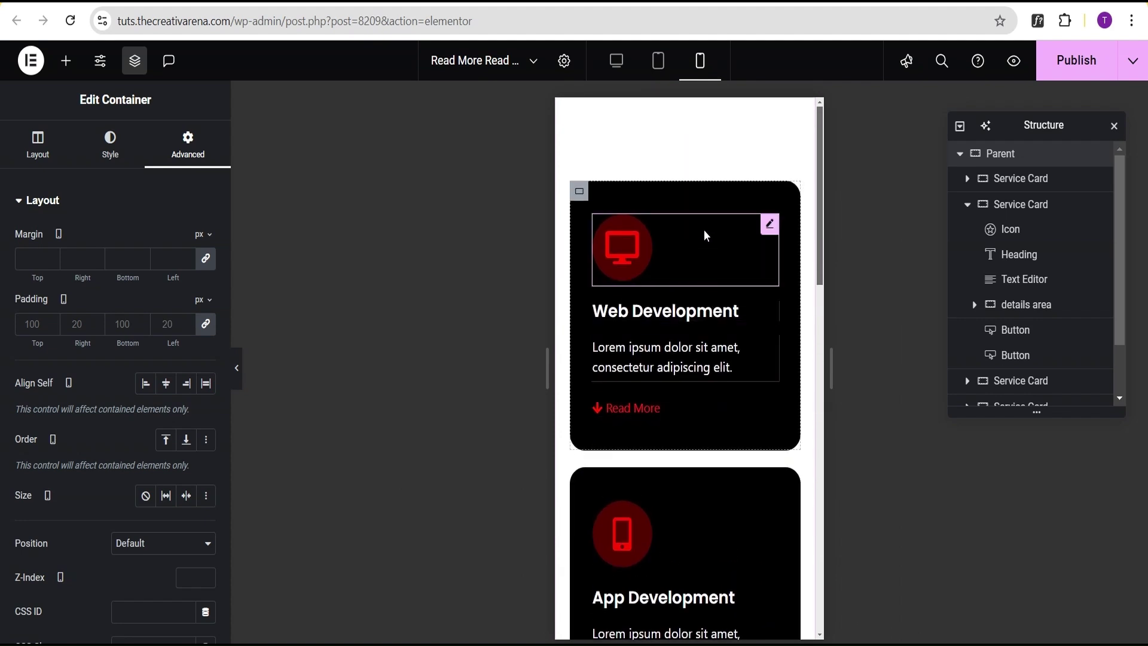
scroll(703, 234, down, 3)
scroll(701, 238, down, 2)
Step: Switch the editor back to the desktop layout and publish the page changes
click(616, 60)
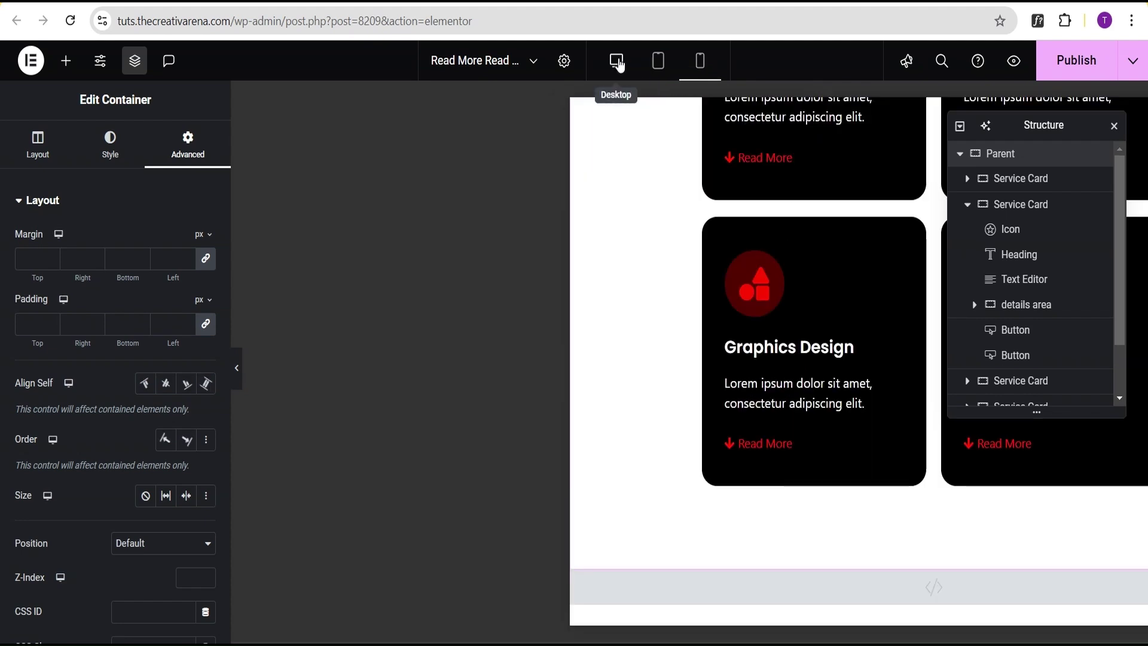
scroll(725, 335, up, 4)
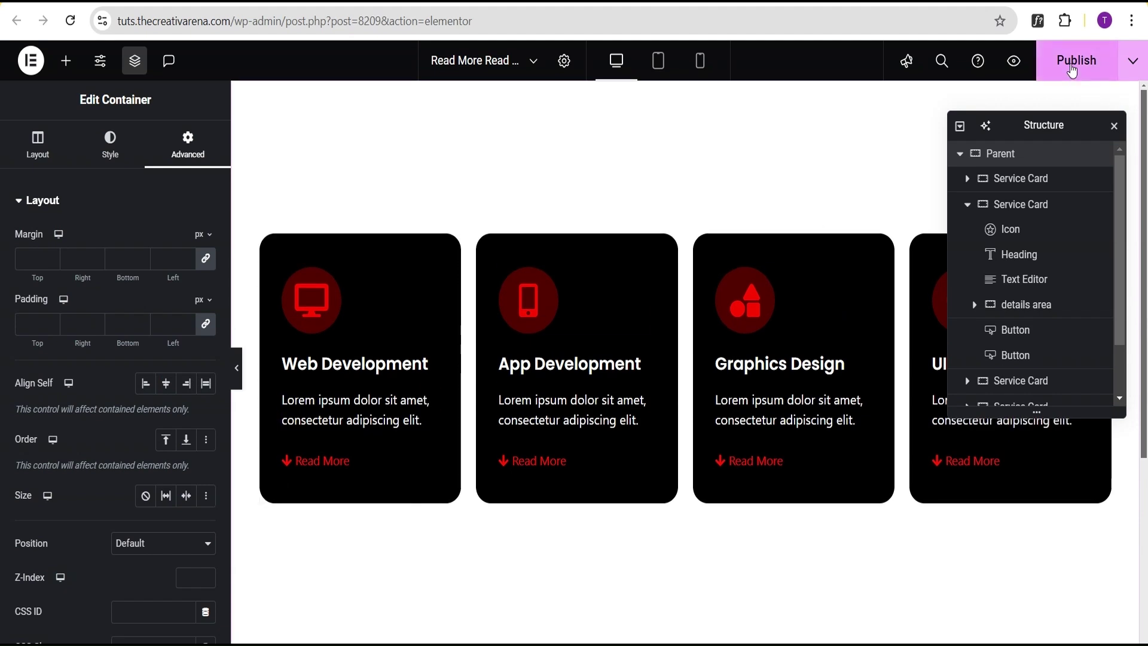
click(1072, 71)
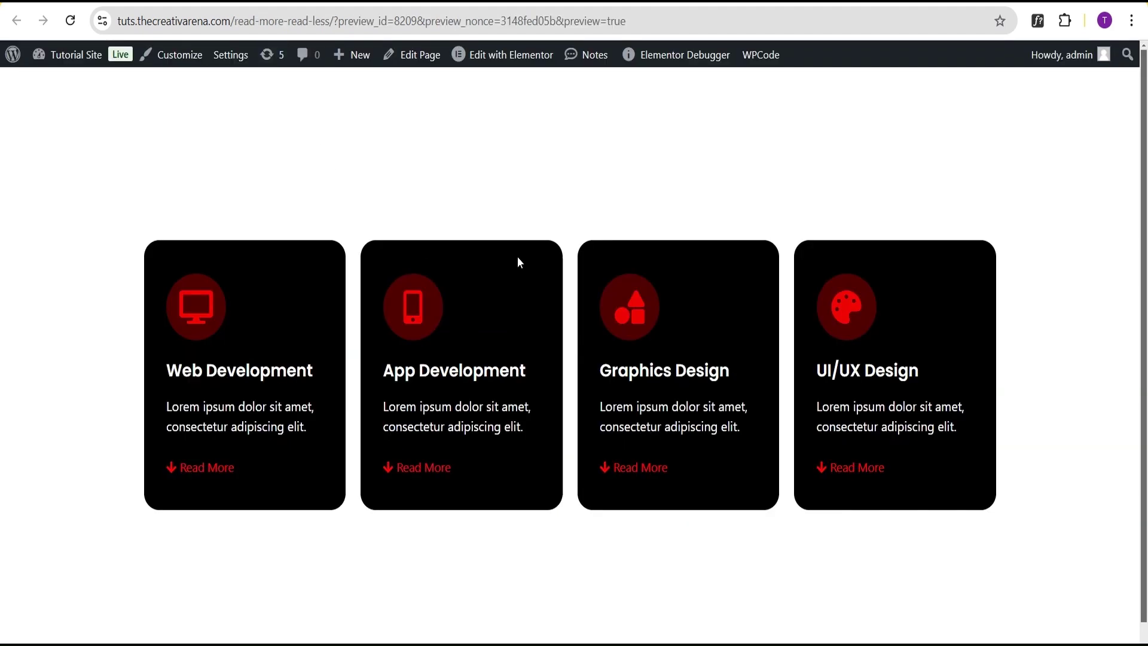
Step: In the page preview, test expanding and collapsing the details of the App Development, Graphics Design and Web Development cards
click(428, 472)
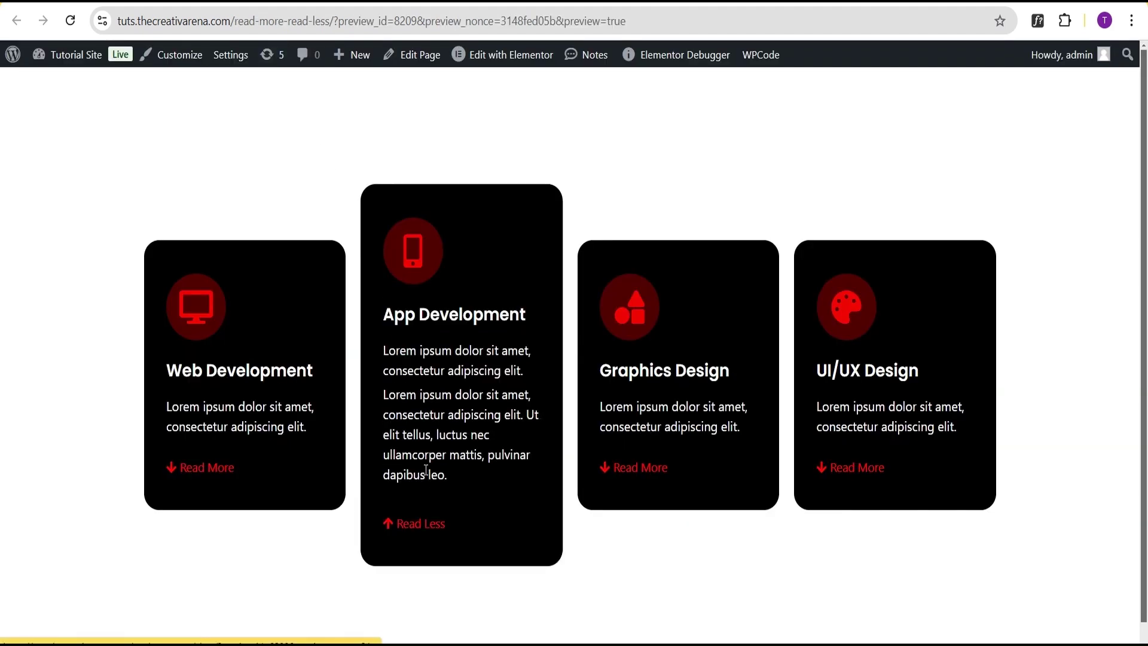
click(643, 470)
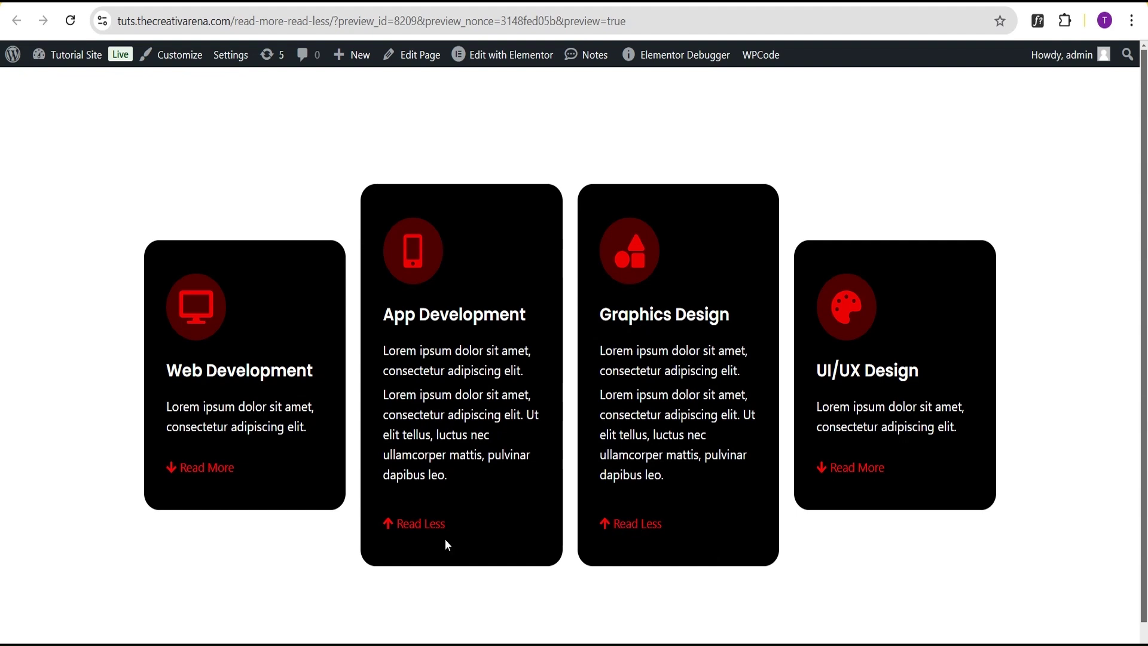
click(399, 523)
click(197, 467)
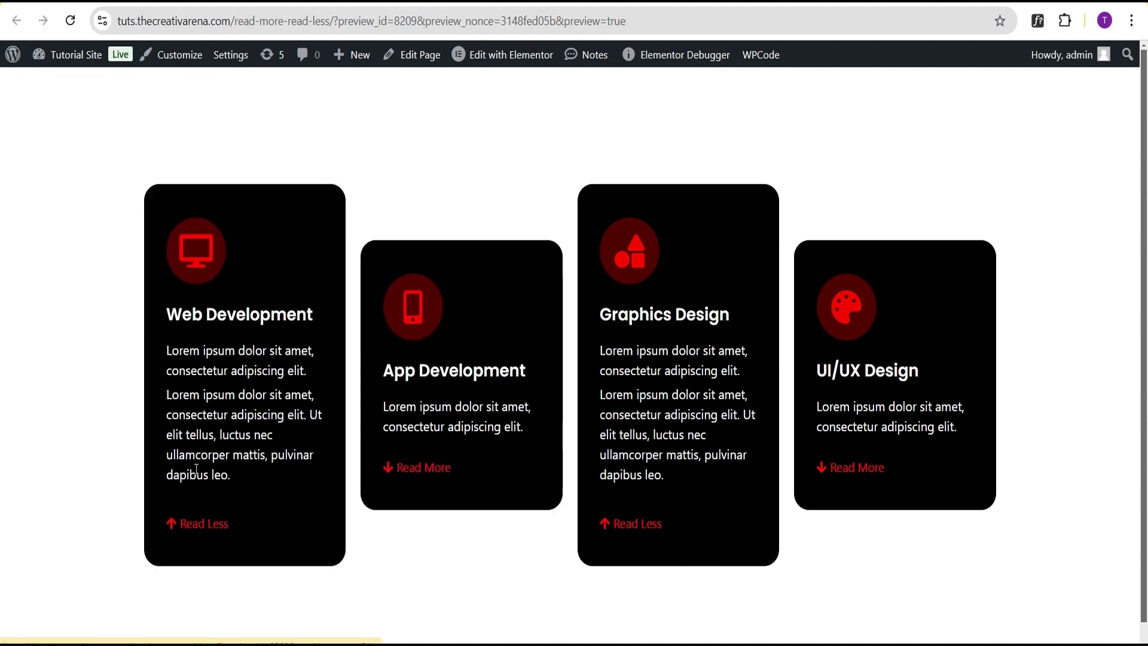
click(199, 525)
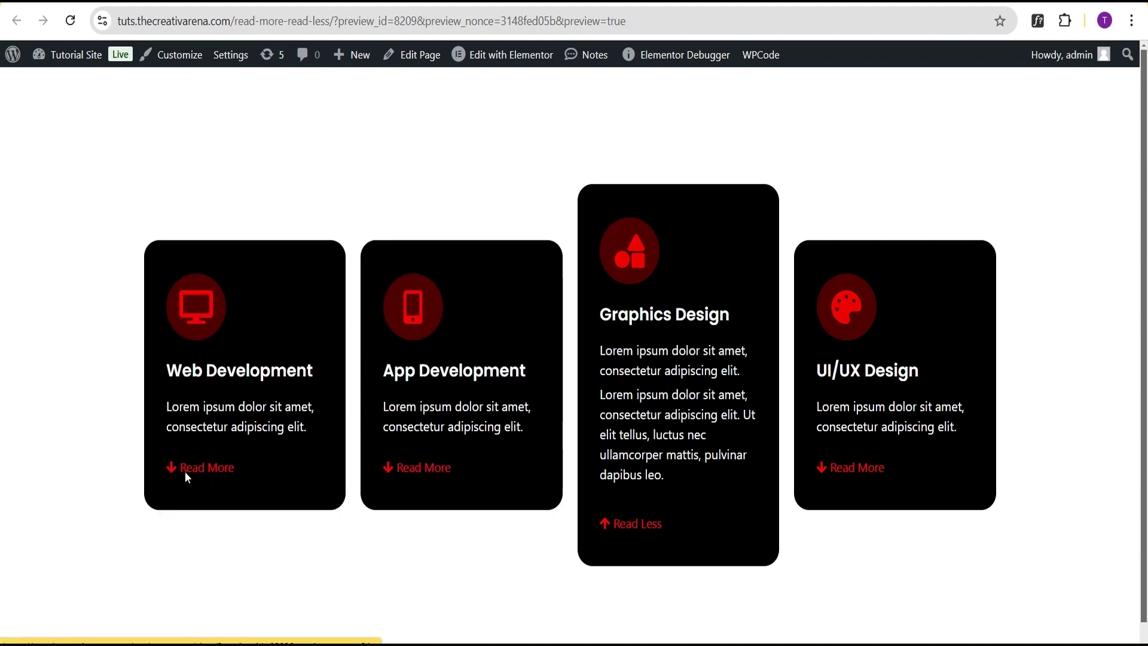
click(656, 520)
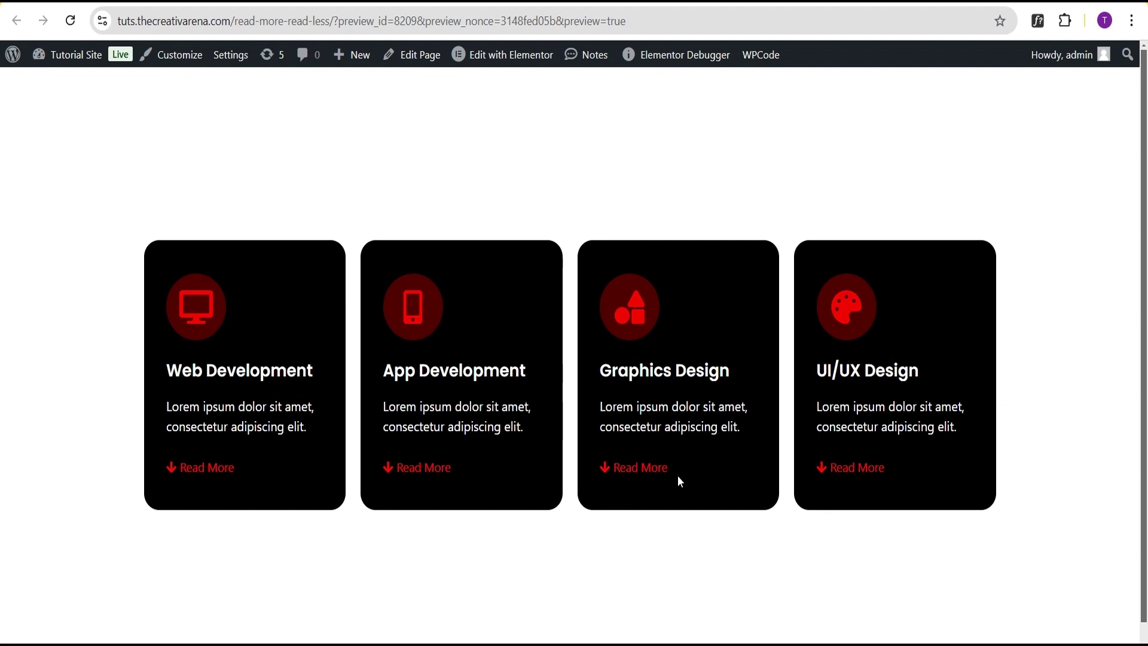
Step: Expand the Graphics Design details, open and close the App Development details, and expand the UI/UX Design details
click(638, 470)
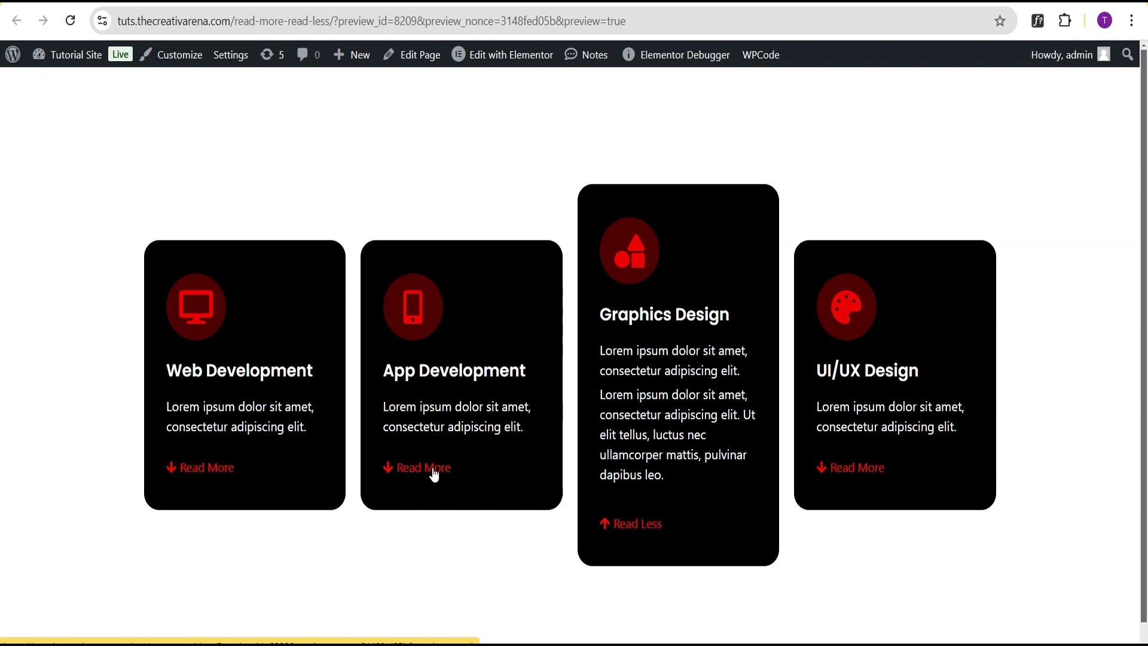
click(434, 473)
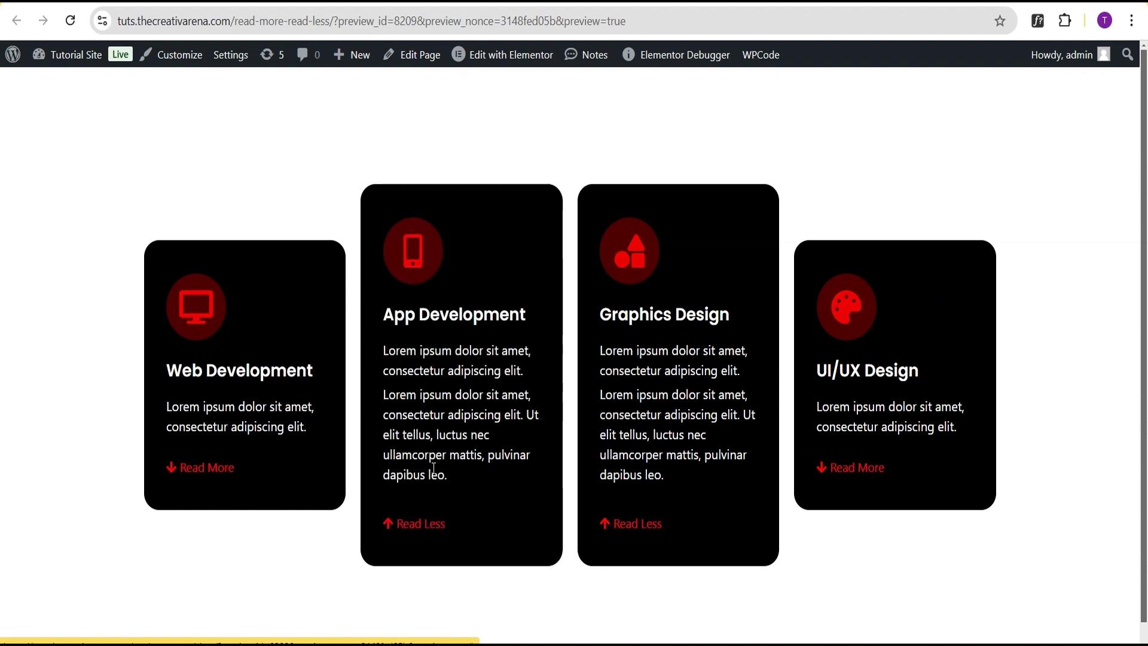
click(425, 525)
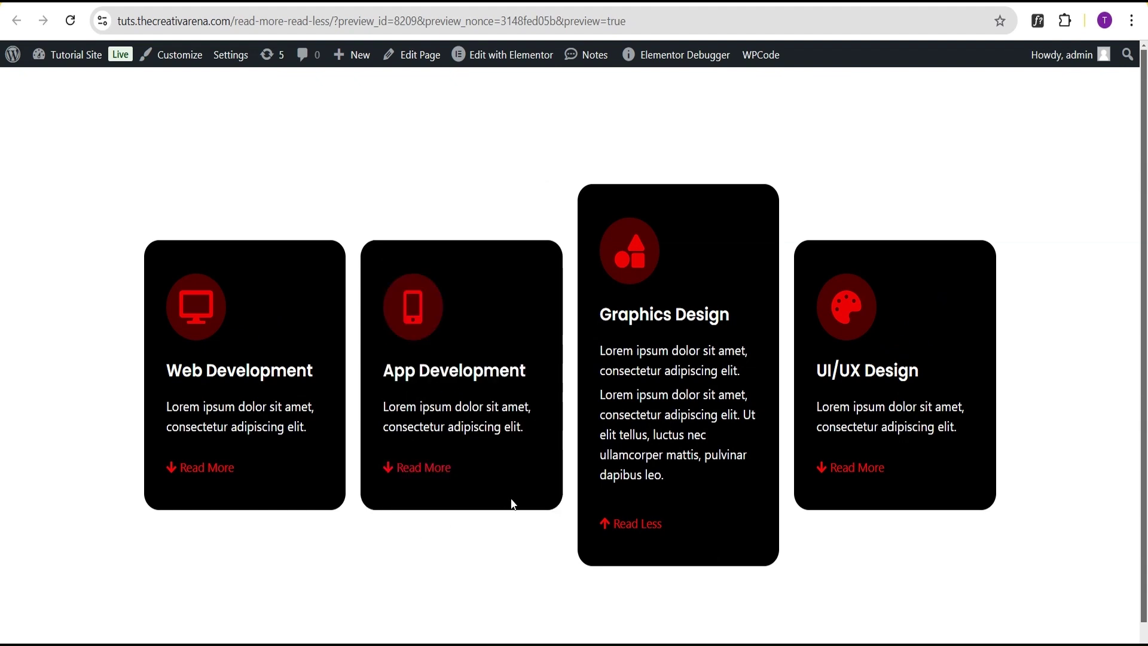
click(850, 467)
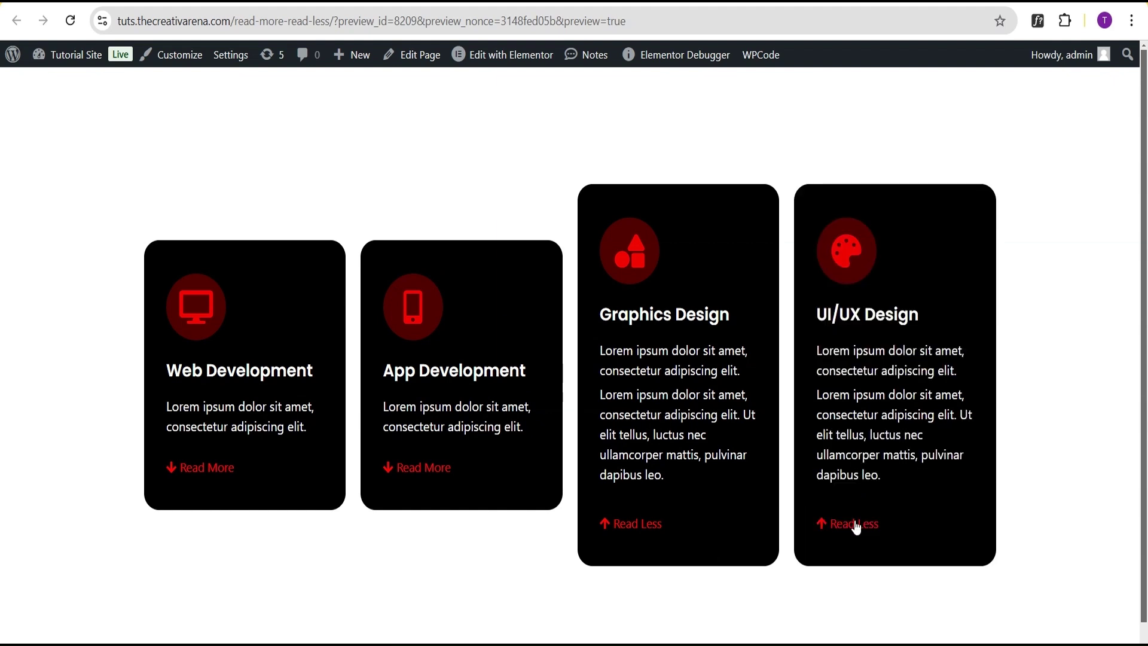